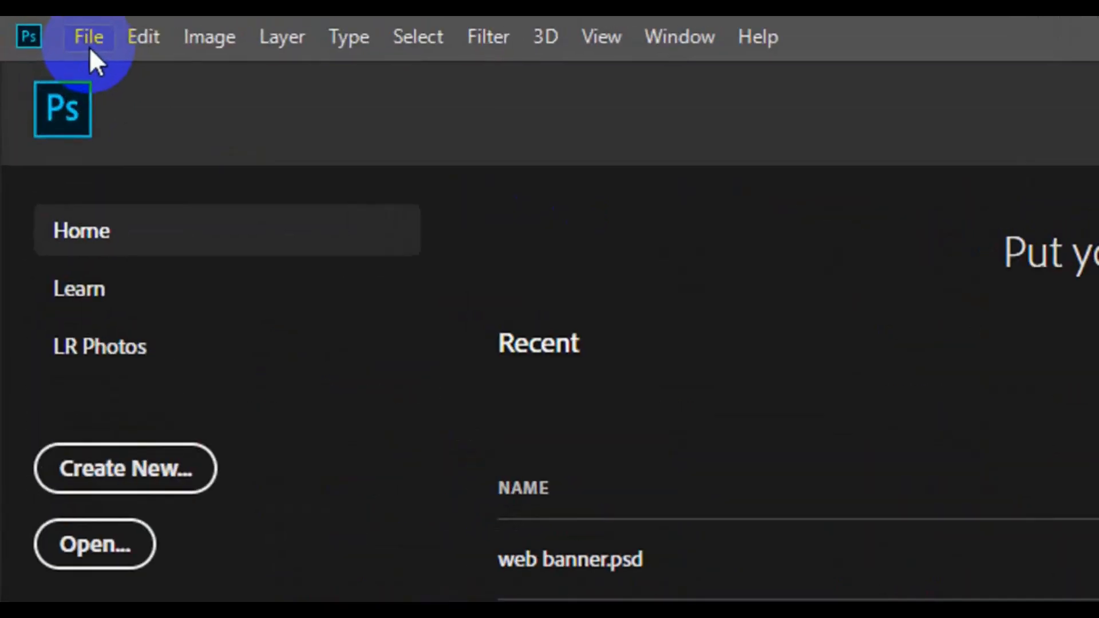
Step: Start a new document and name it Classic Fb Cover
click(89, 40)
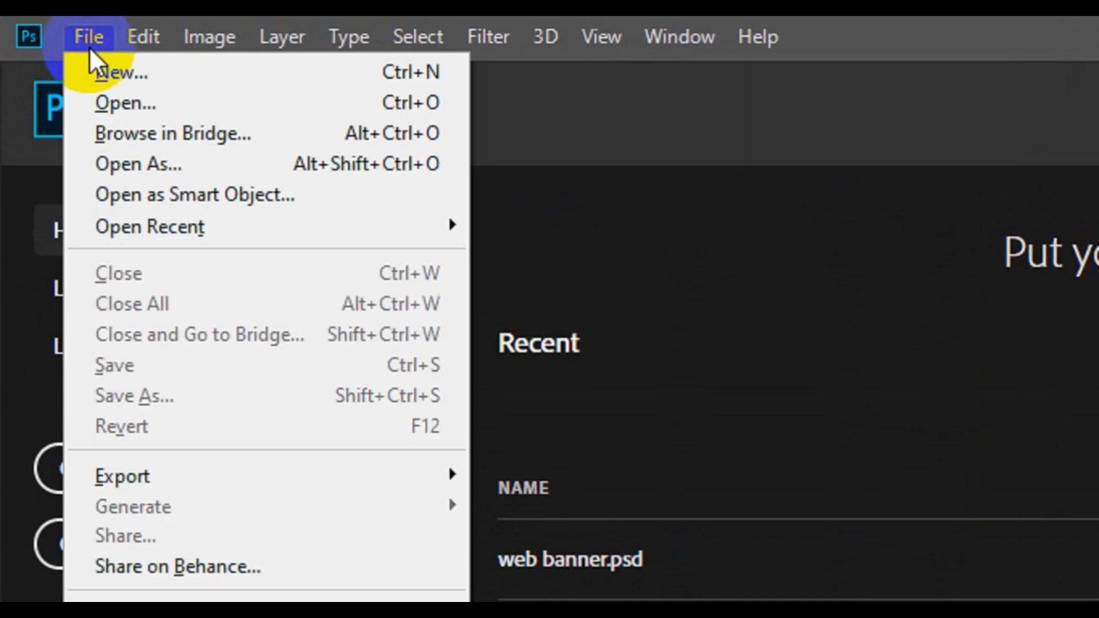
click(177, 83)
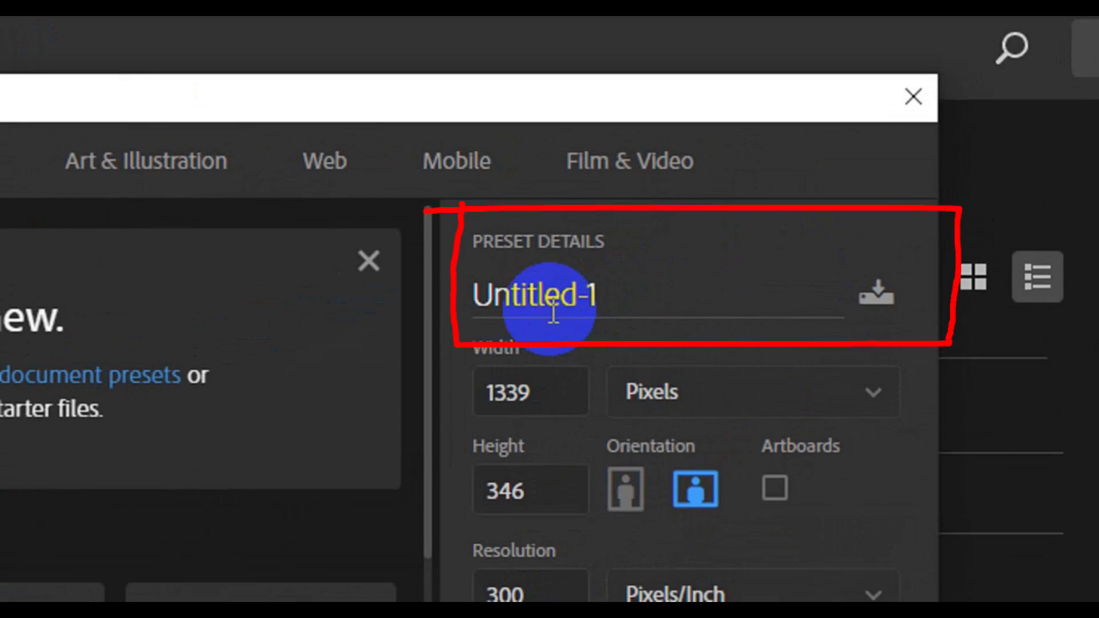
double_click(553, 312)
text(C)
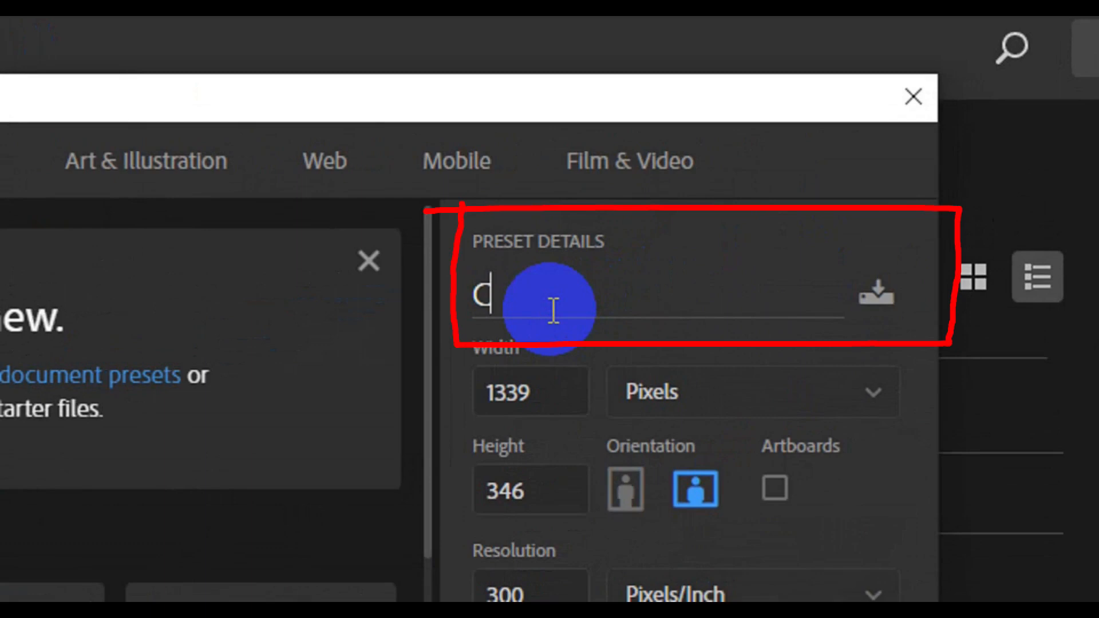
text(lassi)
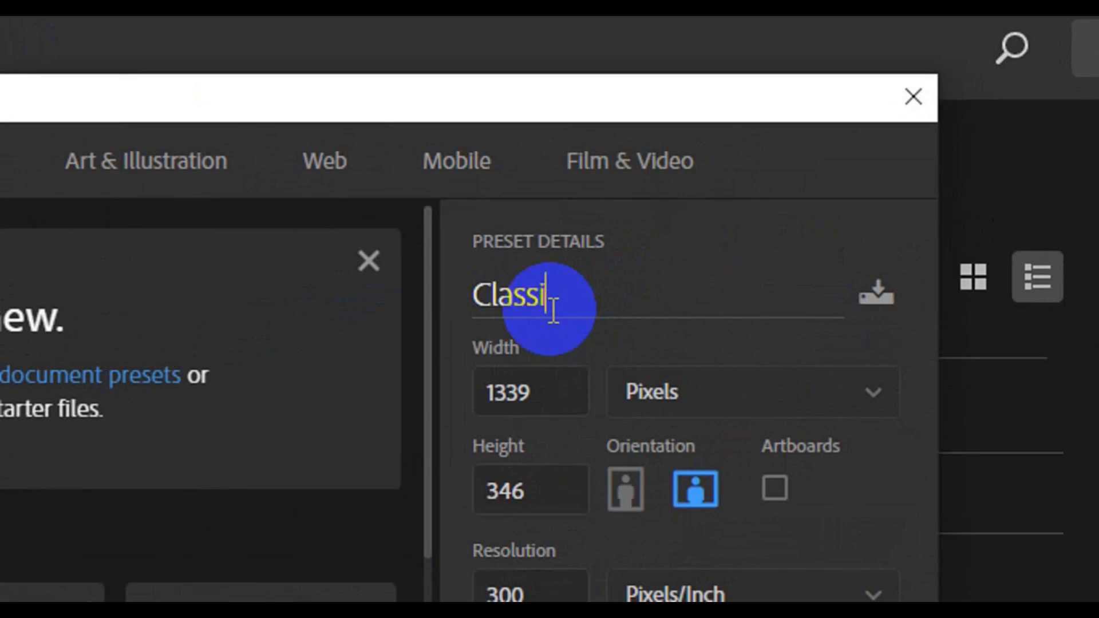
text(c Fb )
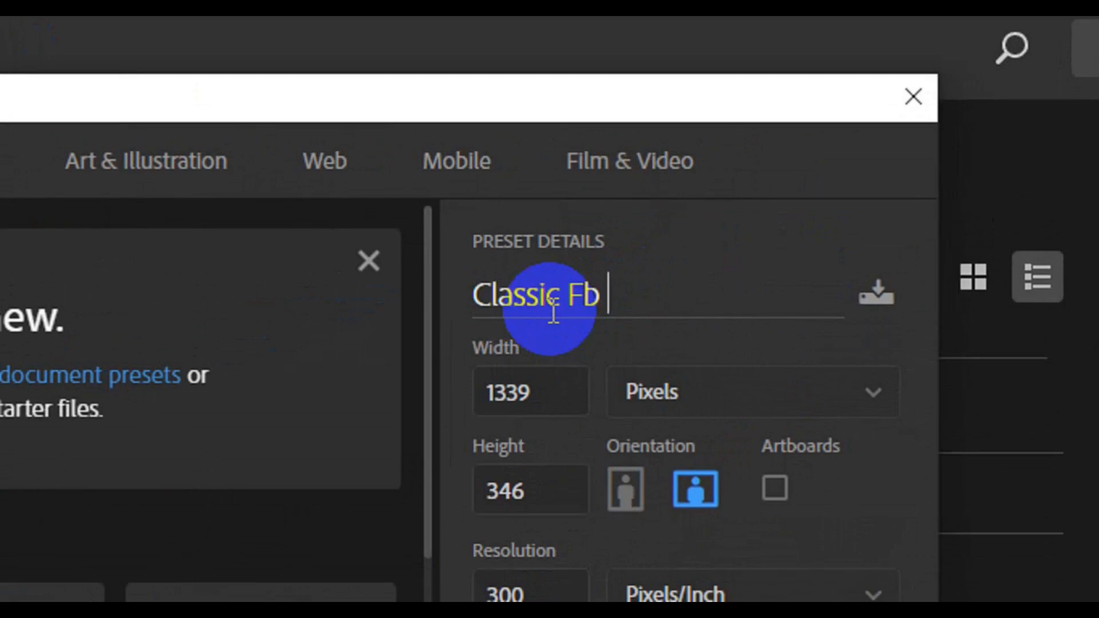
text(Cover)
Step: Set the new document's size to 851 × 315 pixels and create it
double_click(538, 393)
text(851)
double_click(537, 491)
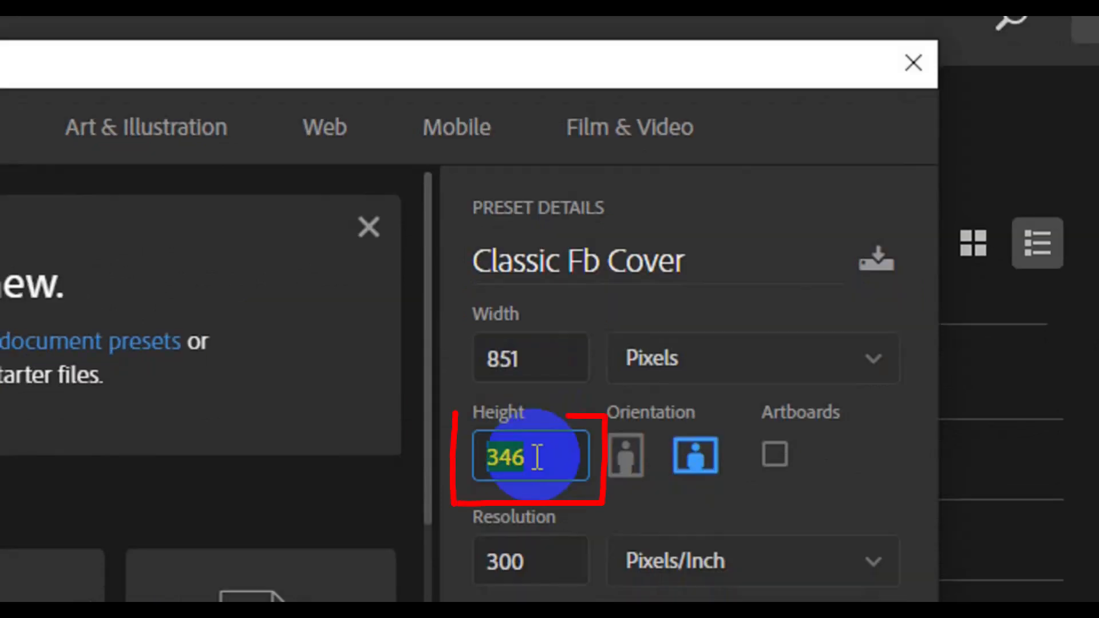
key(BackSpace)
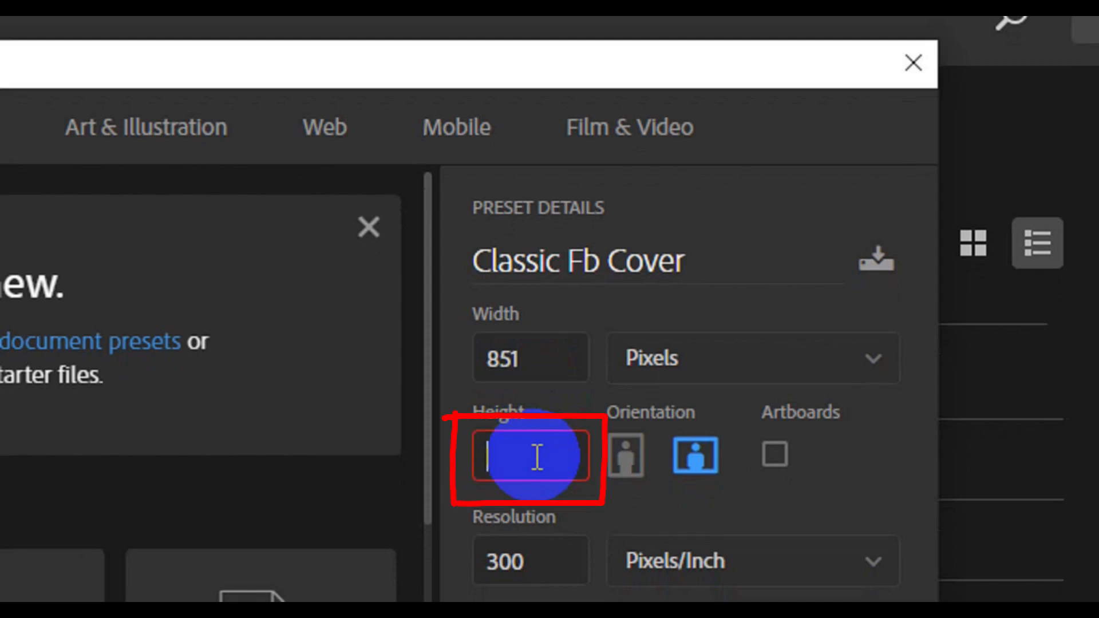
text(315)
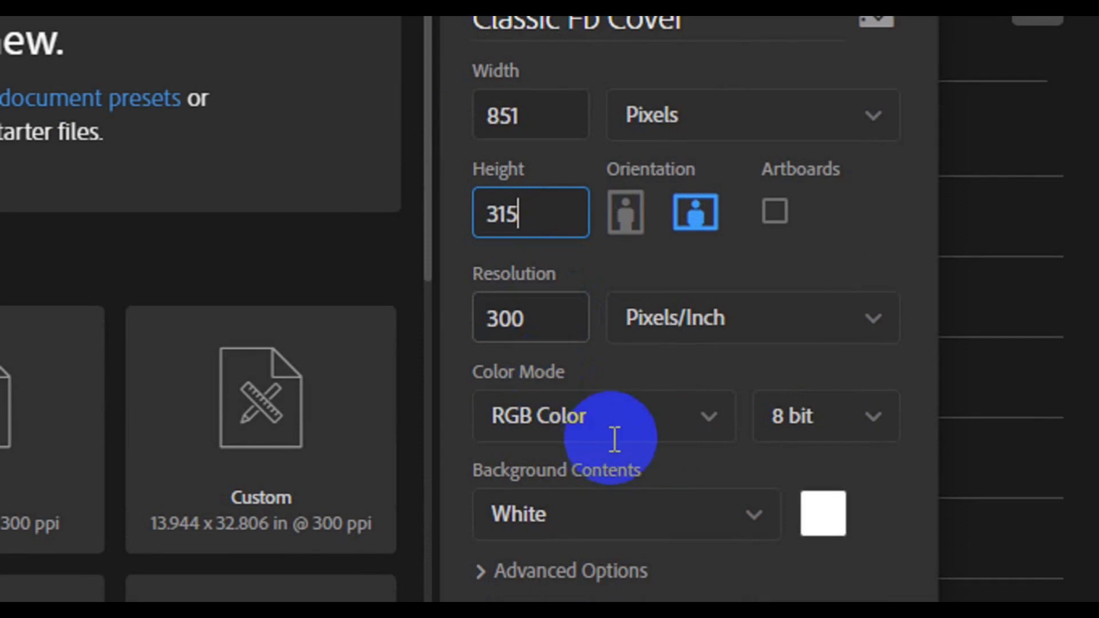
key(Tab)
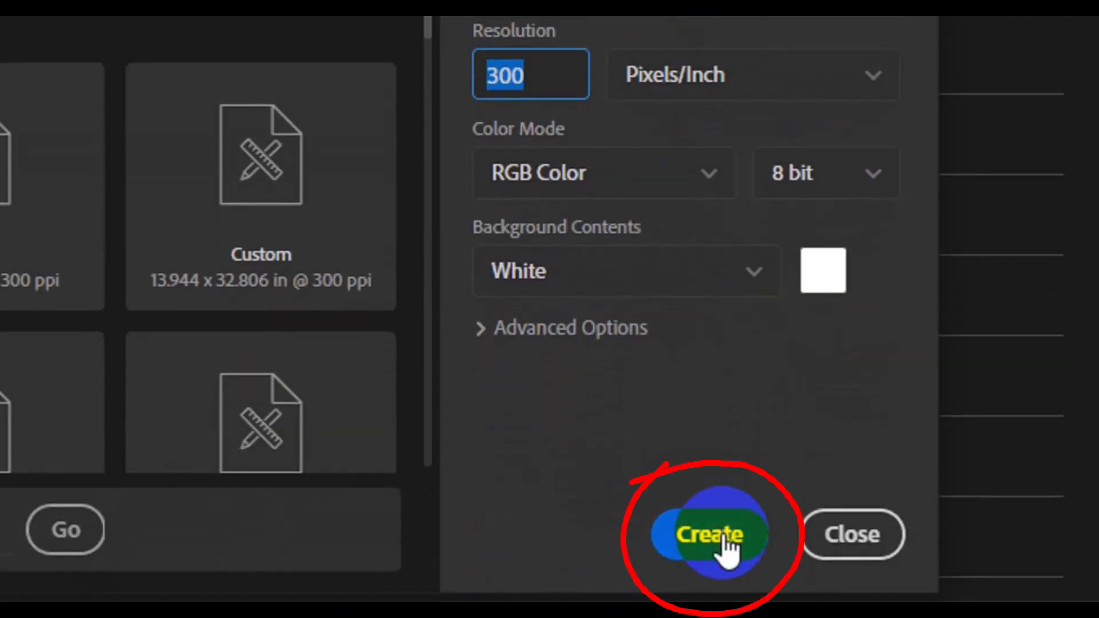
click(720, 541)
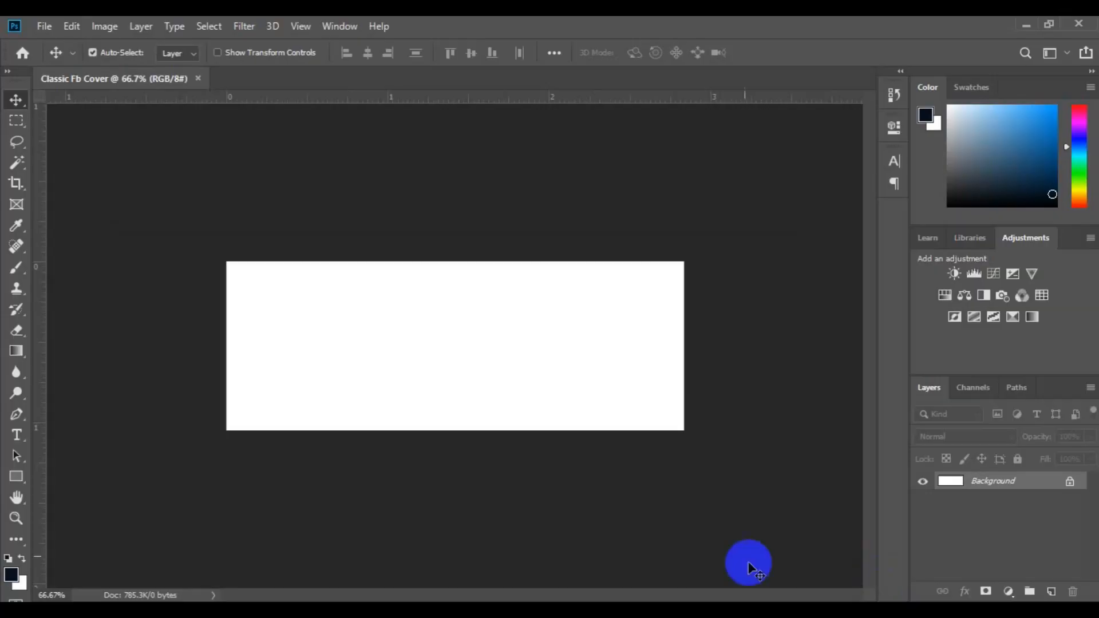
Step: Set up the Pen tool in Shape mode with a yellow fill
click(17, 420)
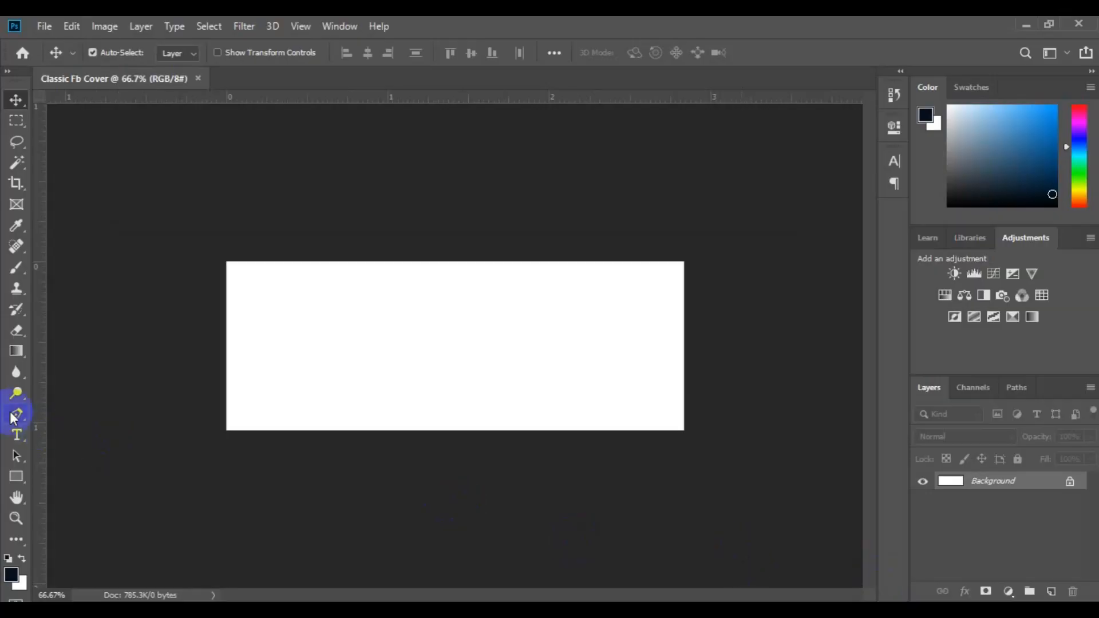
click(27, 321)
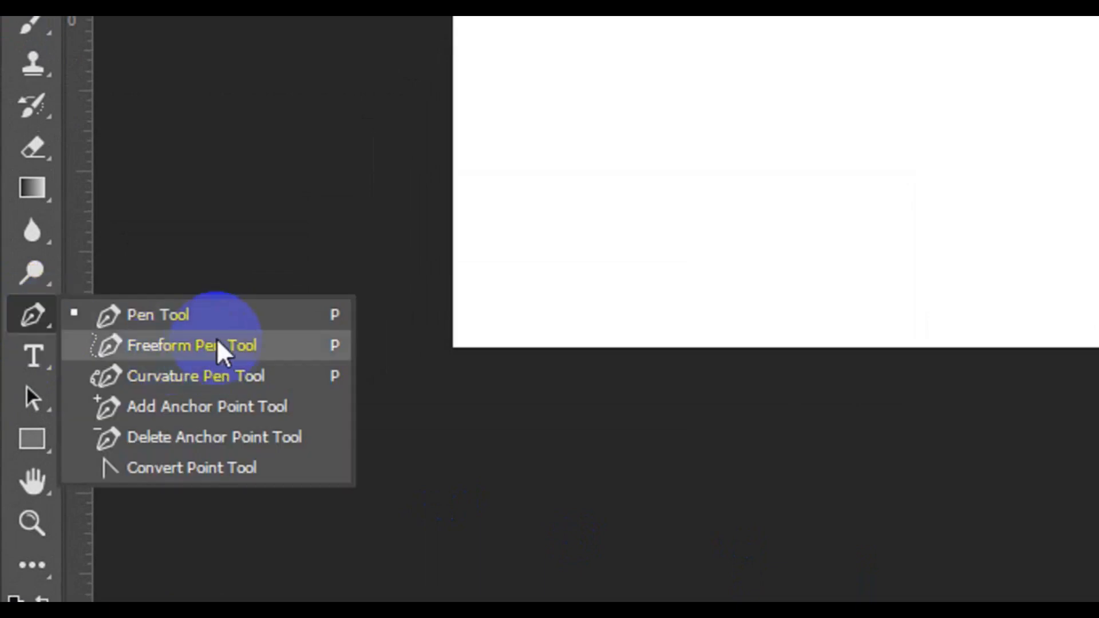
click(220, 325)
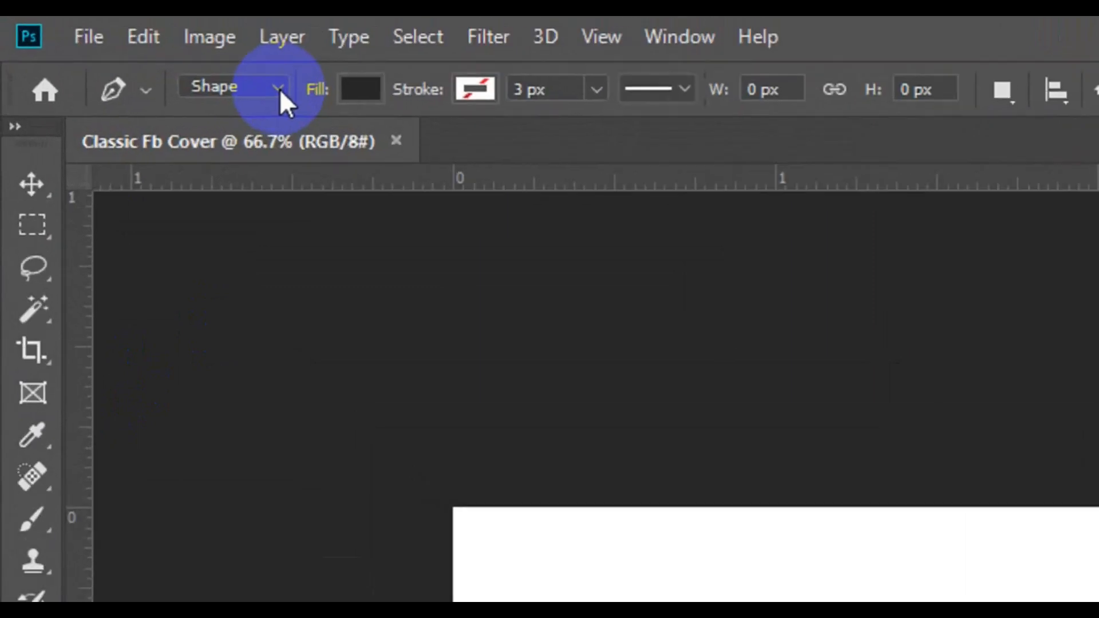
click(140, 52)
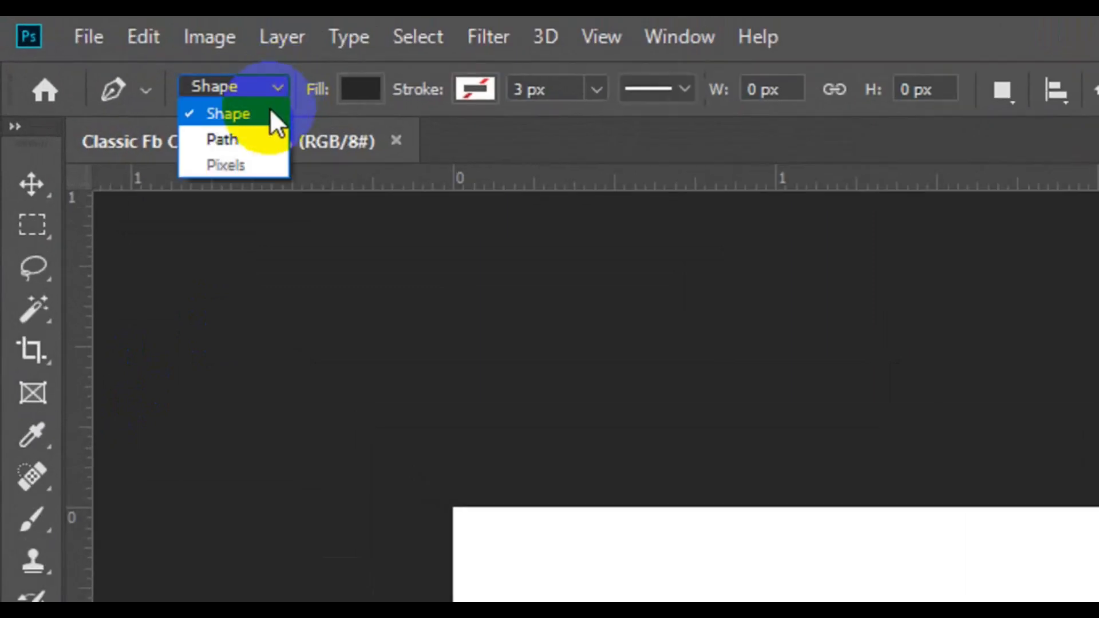
click(269, 113)
click(357, 91)
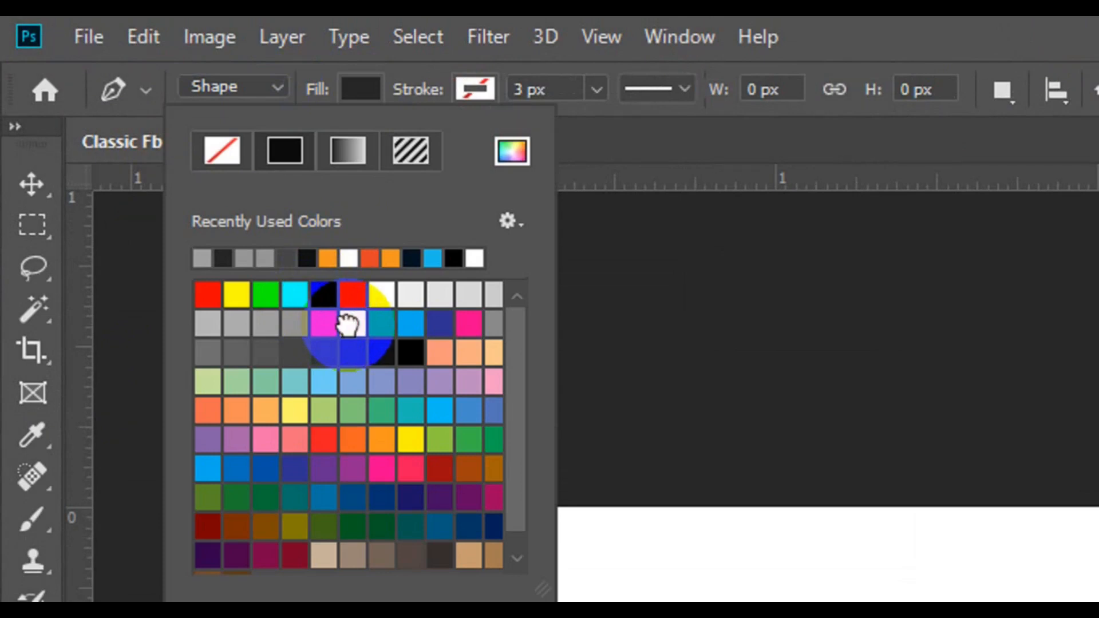
click(353, 323)
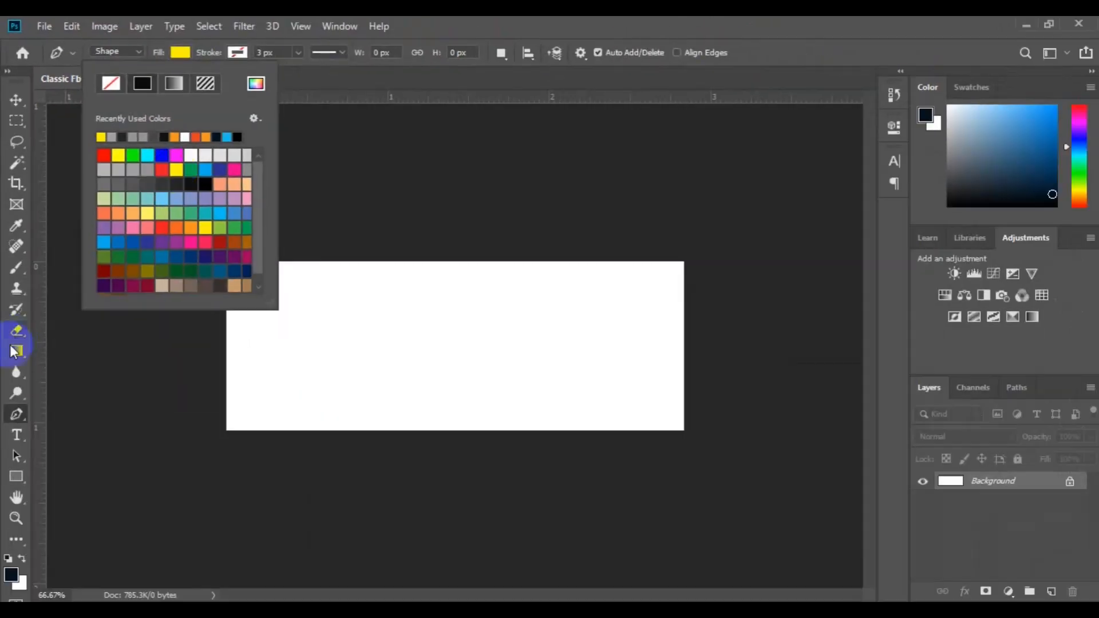
click(25, 409)
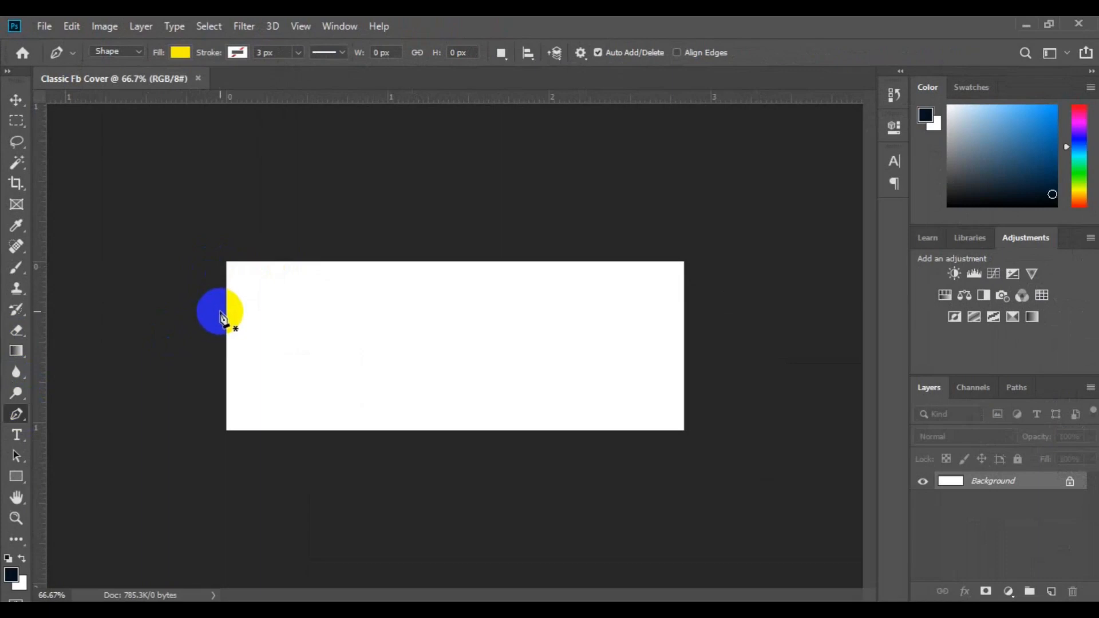
Step: Draw a yellow five-point shape about 972 × 310 px over the canvas's upper part with a slanted lower edge, and move it slightly down
click(220, 311)
click(670, 326)
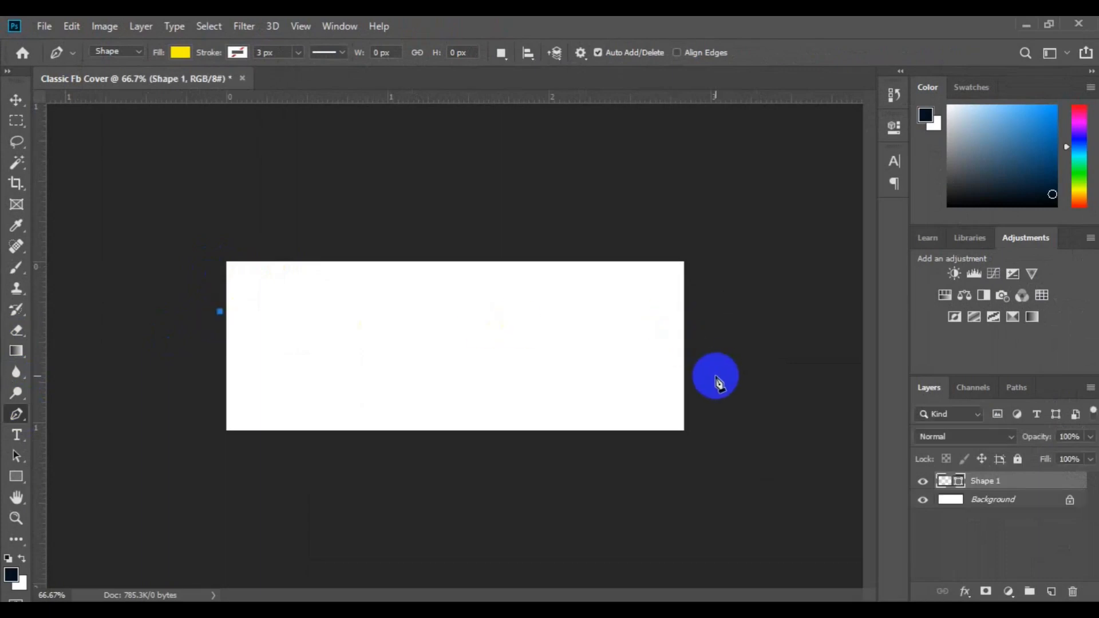
click(716, 376)
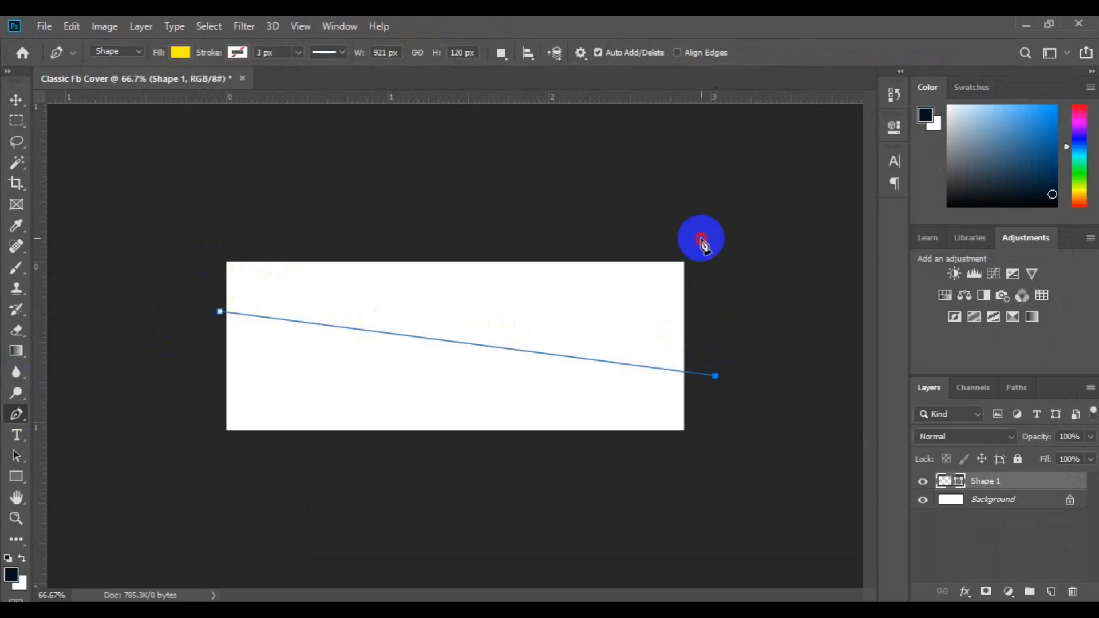
click(700, 238)
click(334, 209)
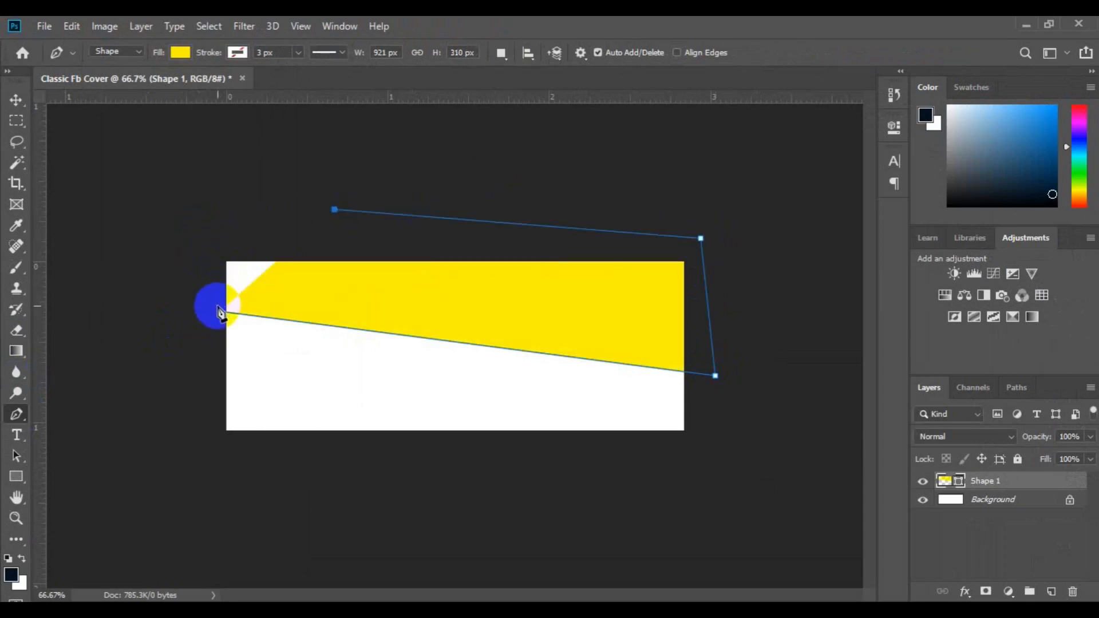
click(192, 238)
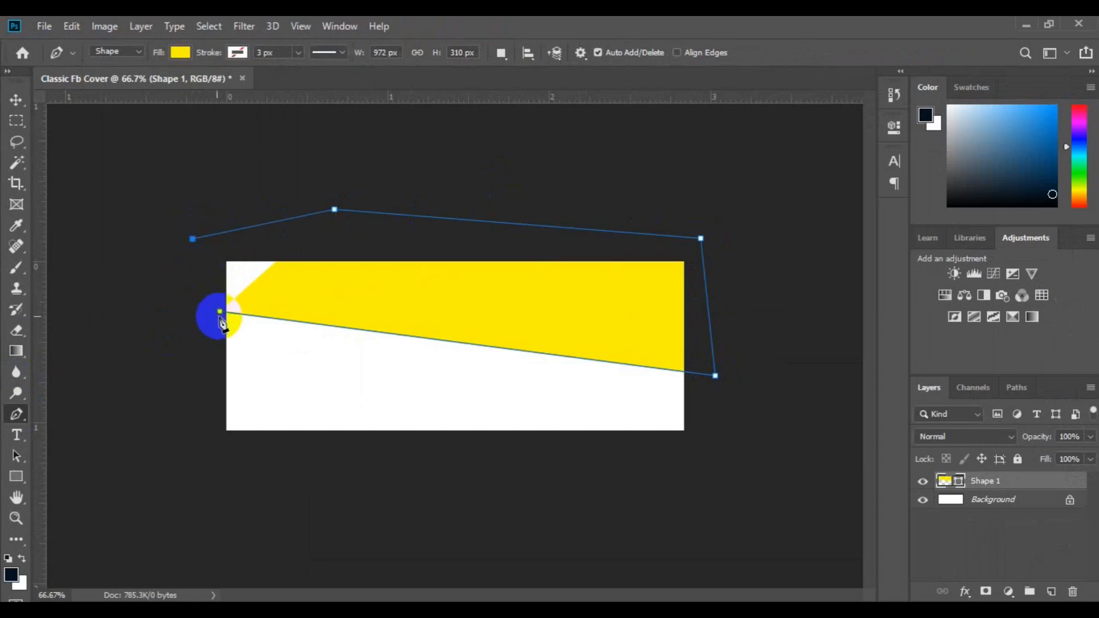
click(220, 313)
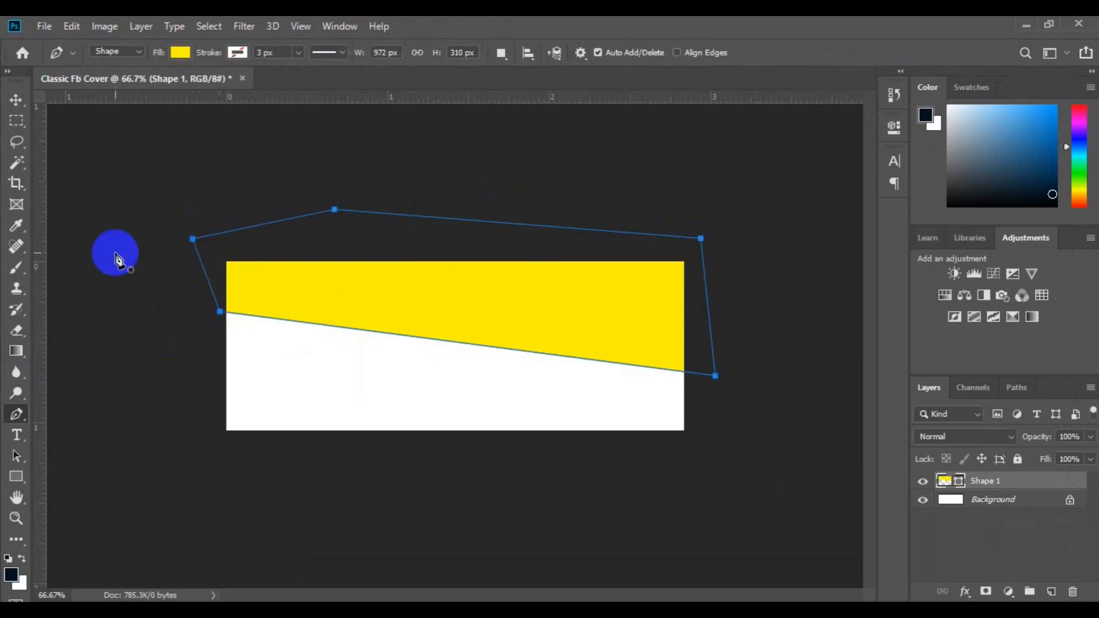
click(17, 101)
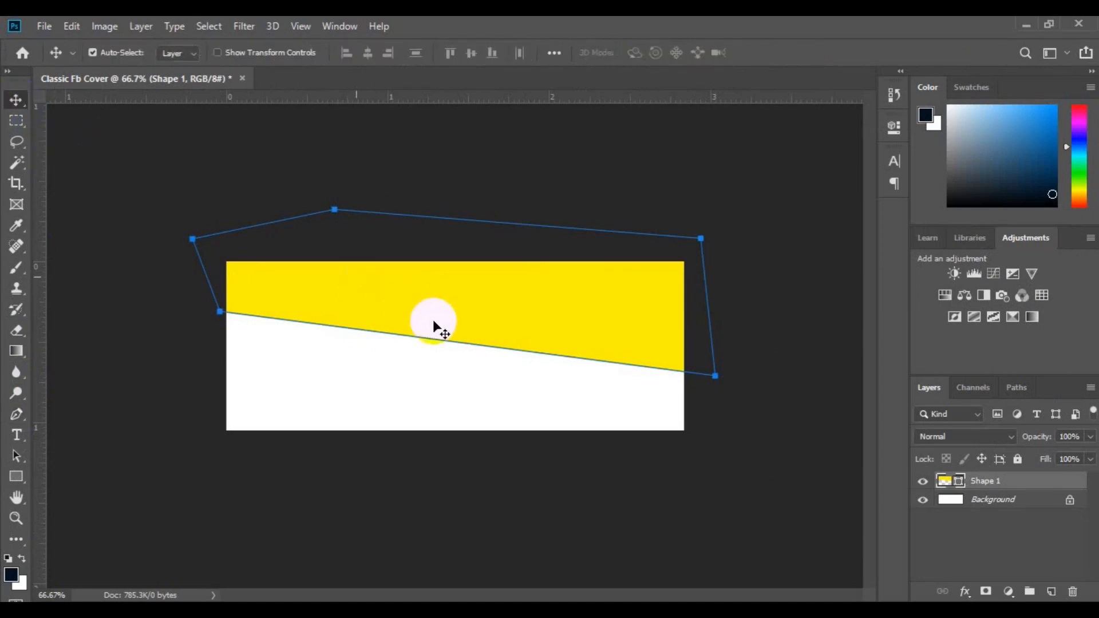
drag(440, 315, 442, 326)
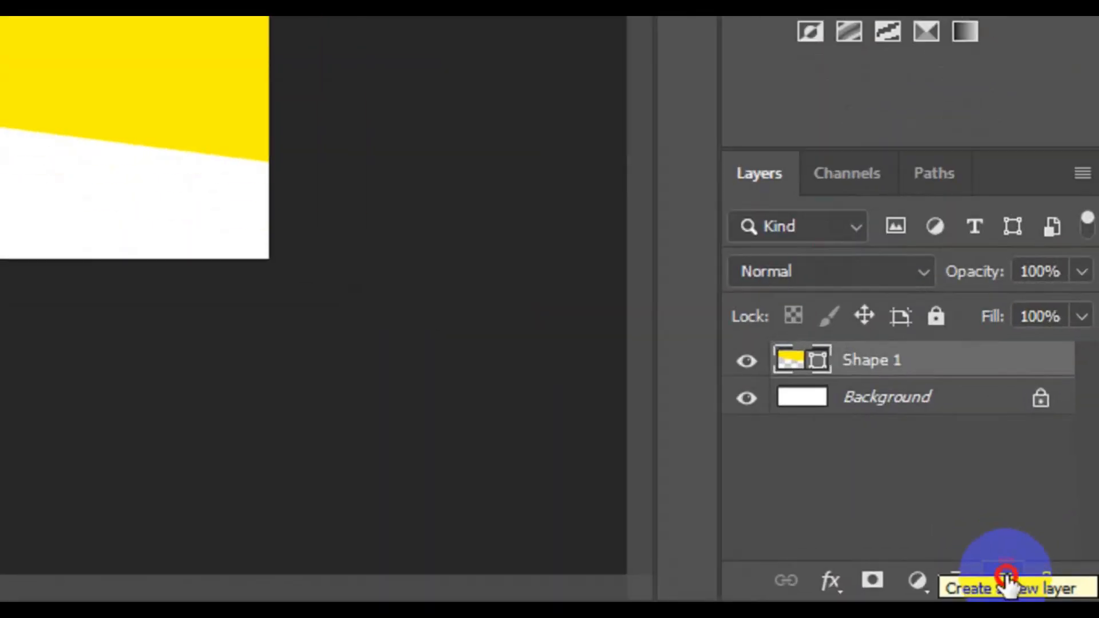
Step: Add a new layer above the yellow shape and set the Pen tool's fill to dark gray
click(1008, 581)
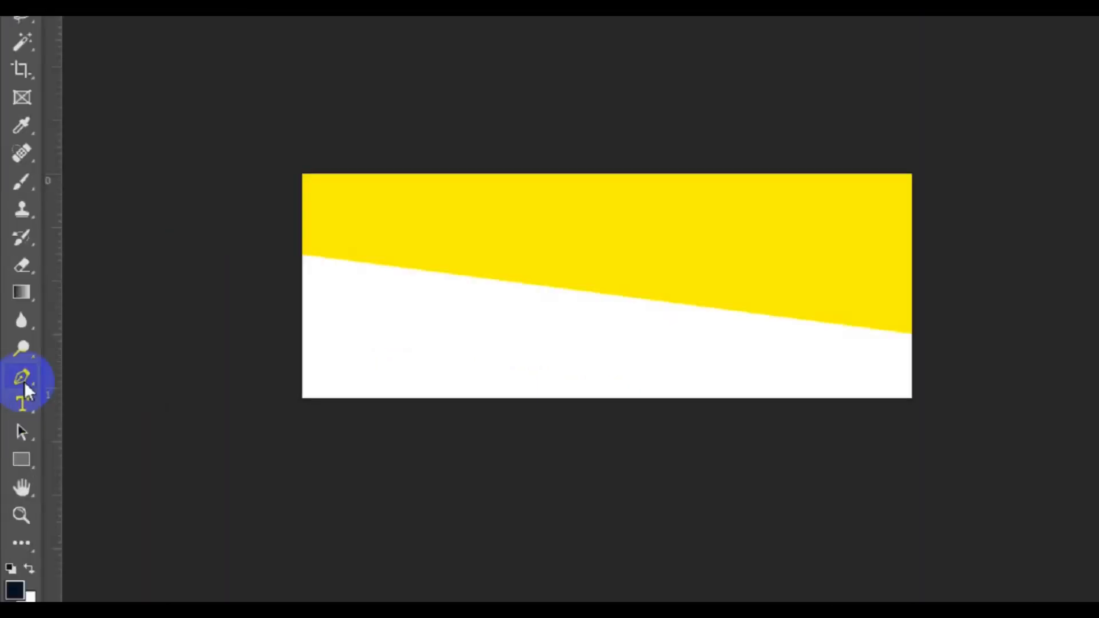
click(24, 381)
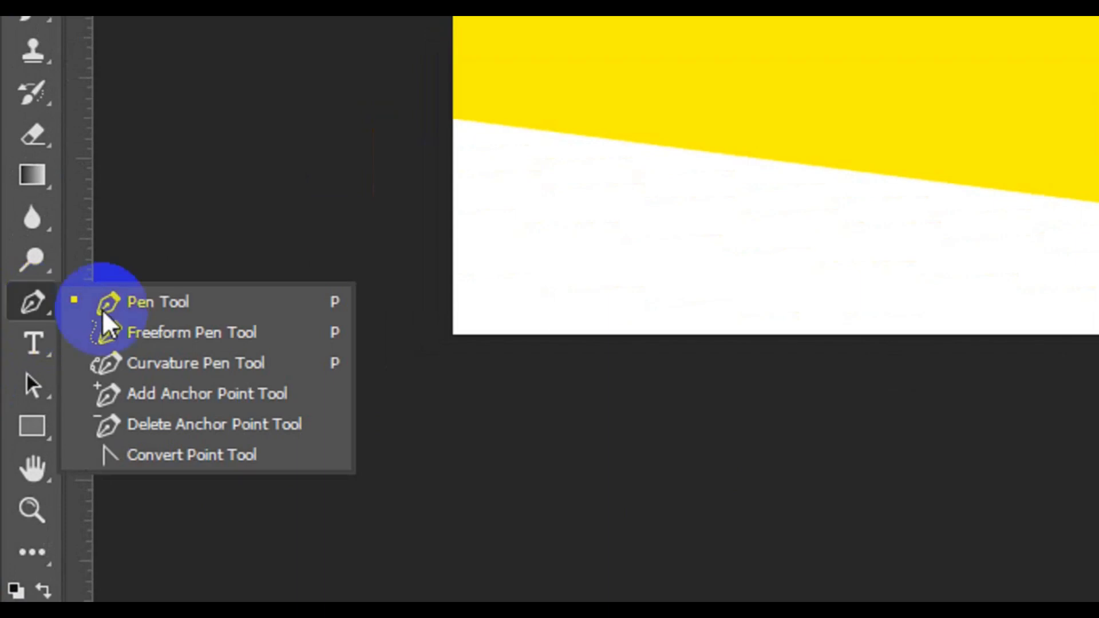
click(135, 311)
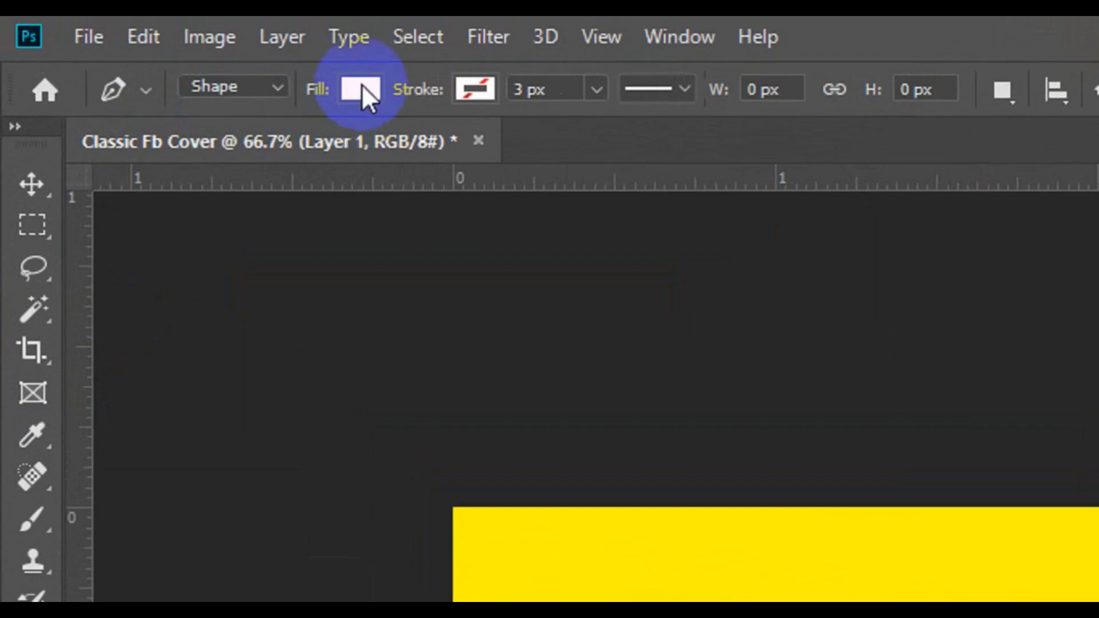
click(181, 52)
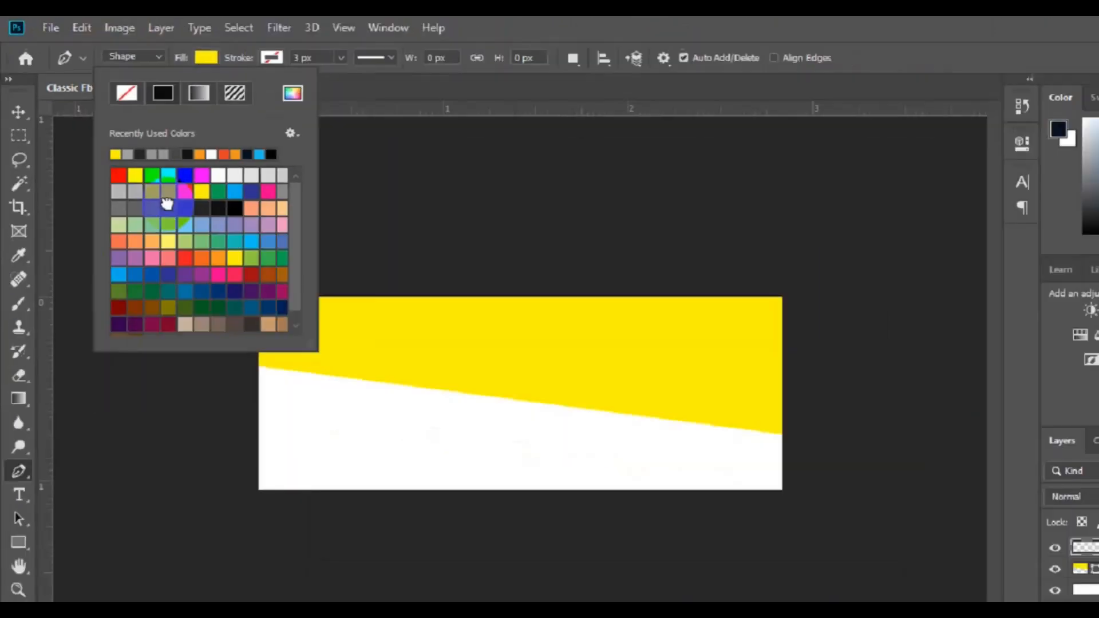
click(294, 347)
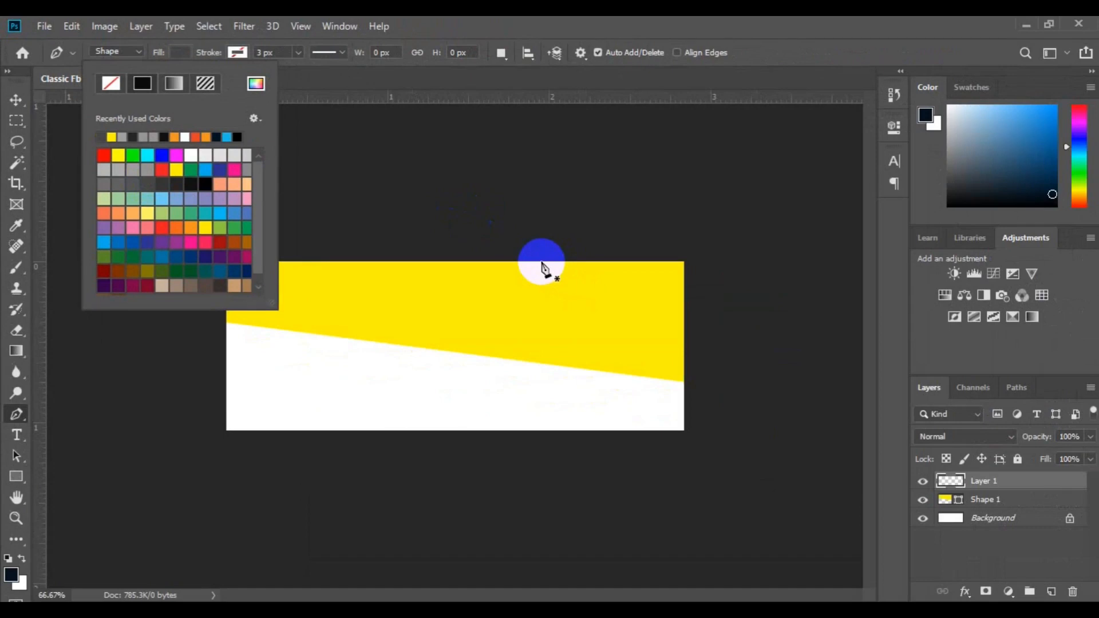
Step: Draw a closed six-point dark gray shape over the canvas's right part, with its left side pointing inward over the yellow shape
click(541, 262)
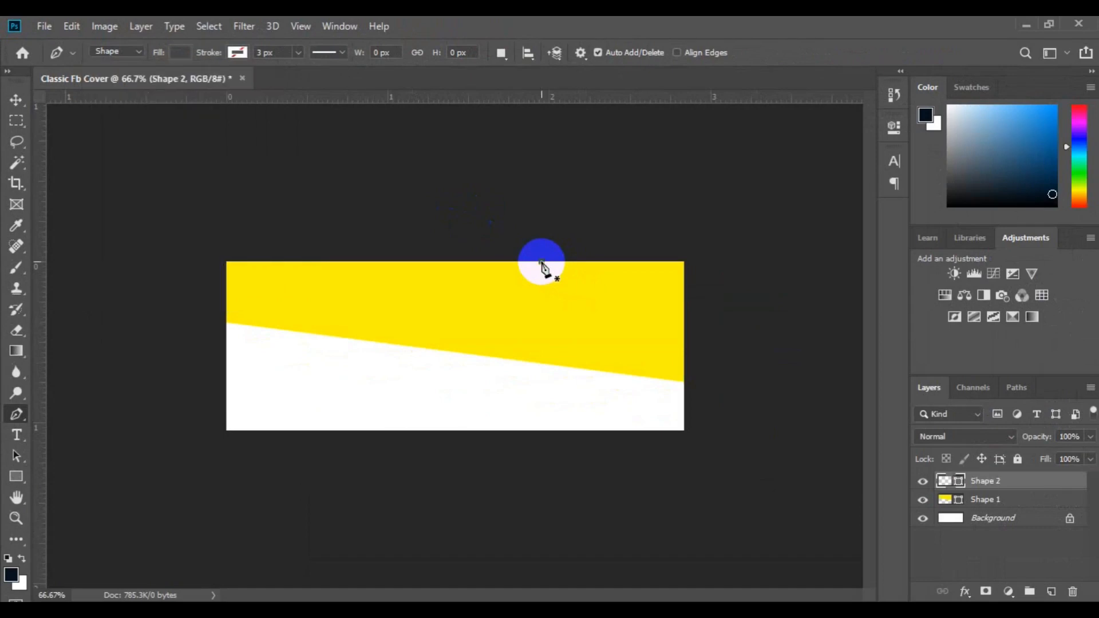
click(506, 330)
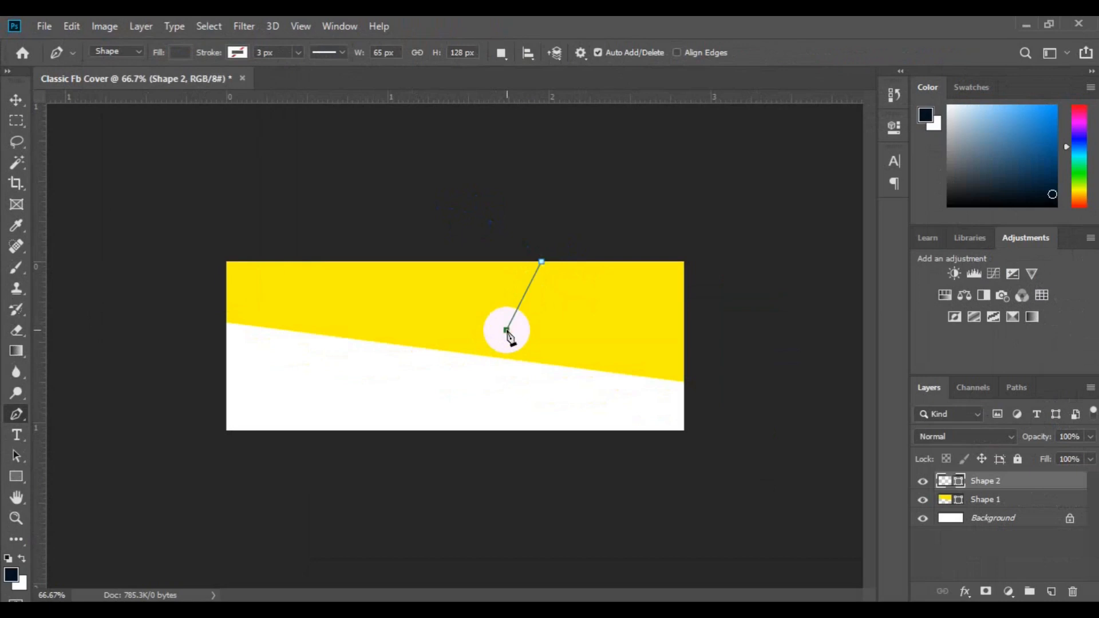
click(532, 396)
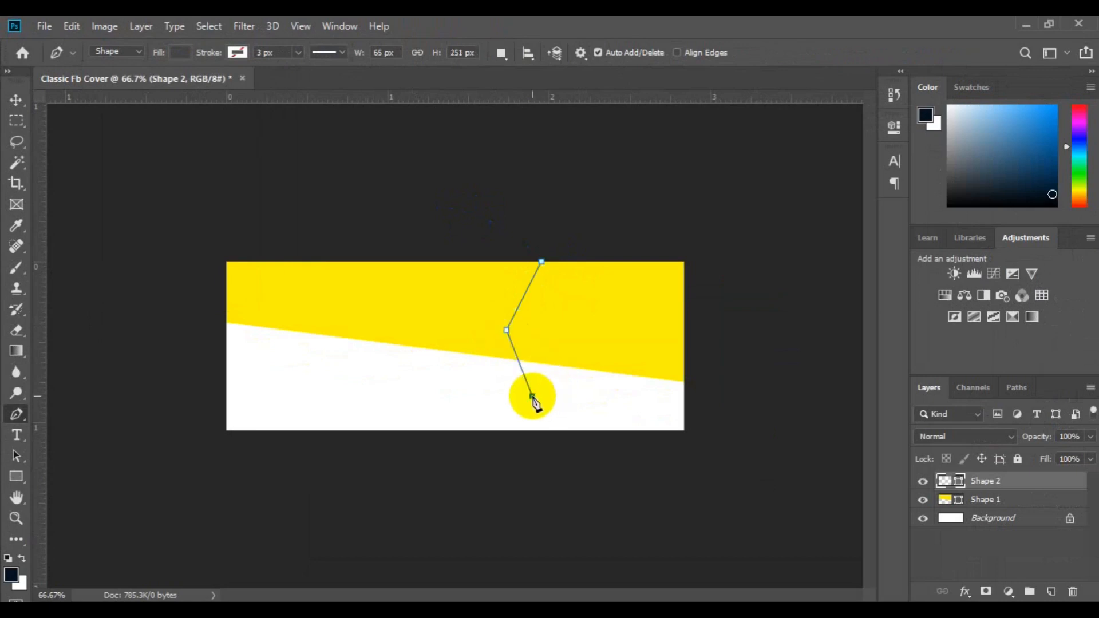
click(695, 427)
click(701, 244)
click(642, 221)
click(541, 262)
click(16, 100)
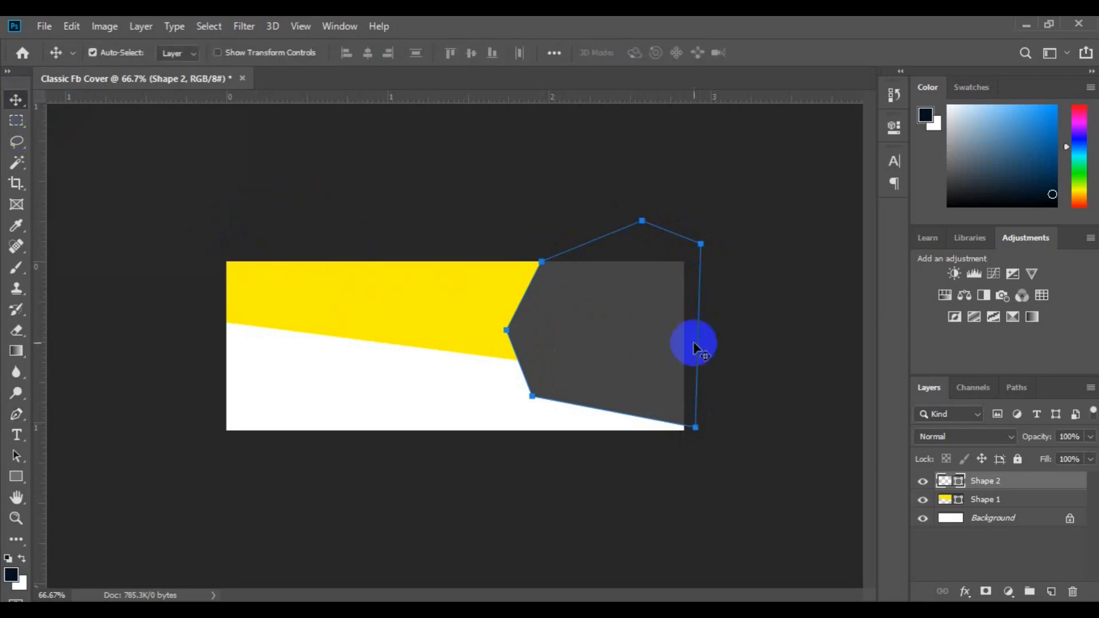
Step: Duplicate the Shape 2 layer as Shape 3
right_click(987, 480)
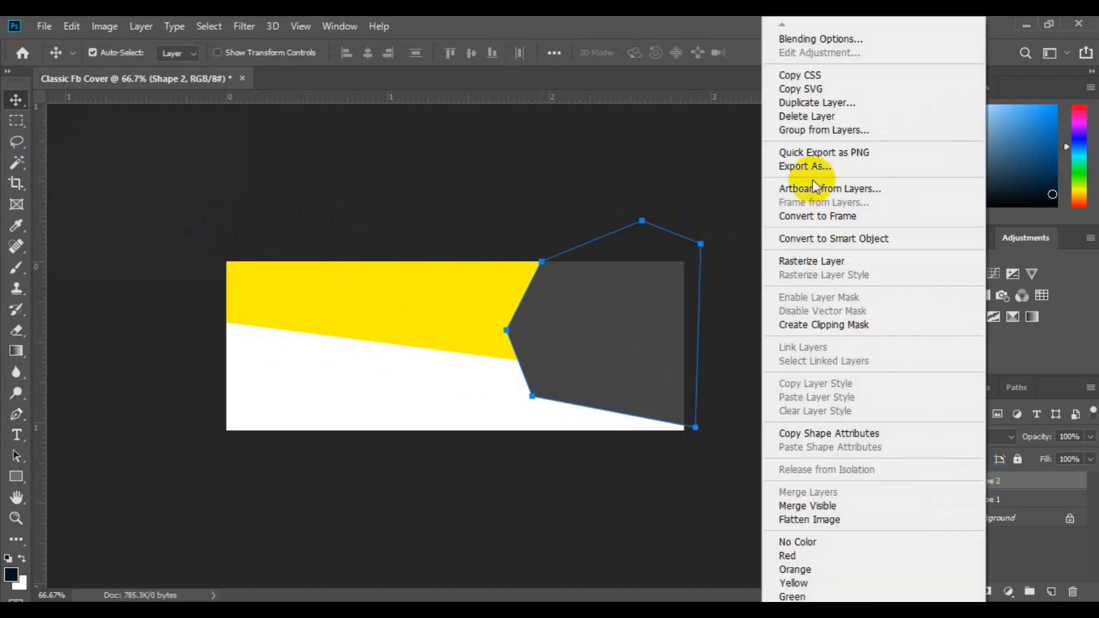
click(806, 104)
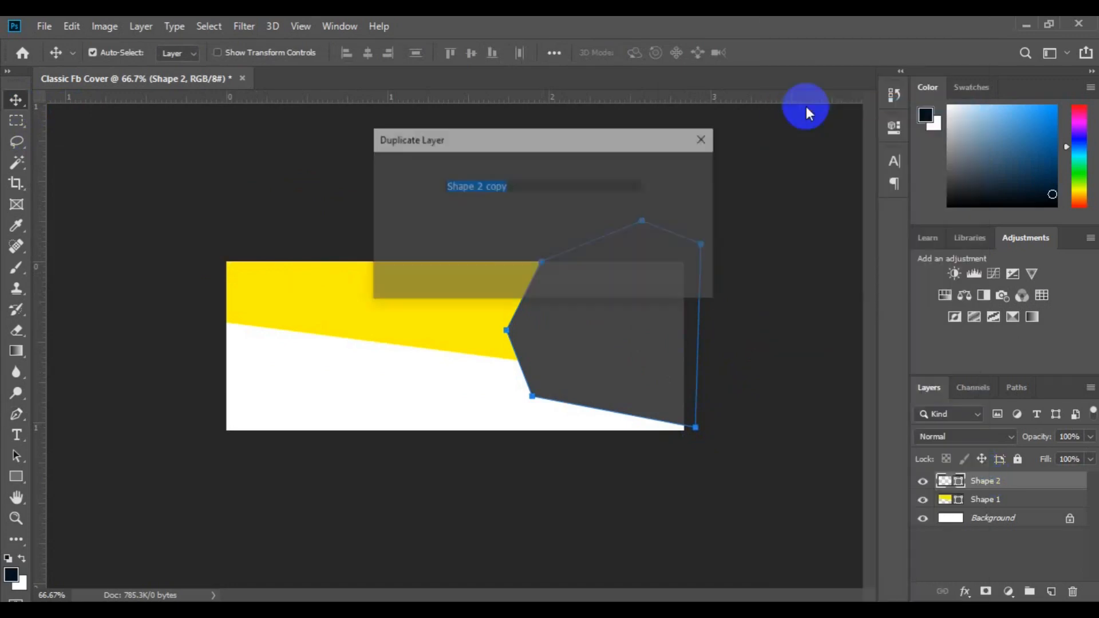
click(521, 181)
key(BackSpace)
key(BackSpace)
key(BackSpace)
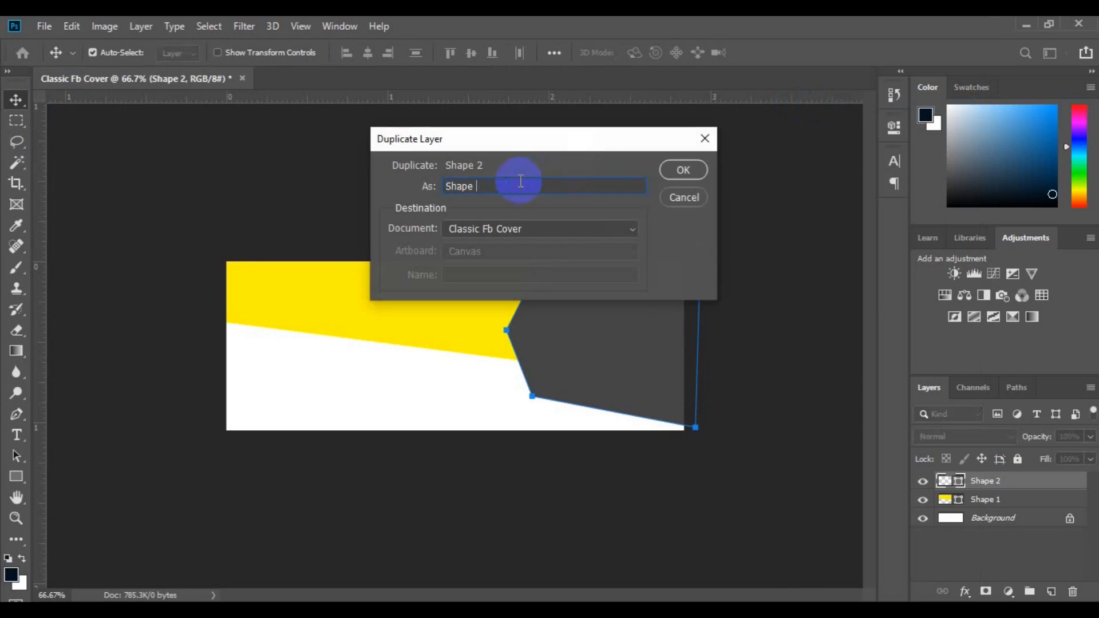
text(3)
click(682, 170)
Step: Recolor the Shape 3 copy to near-black and offset it slightly up and right so a dark gray edge shows along its left and lower sides
click(959, 484)
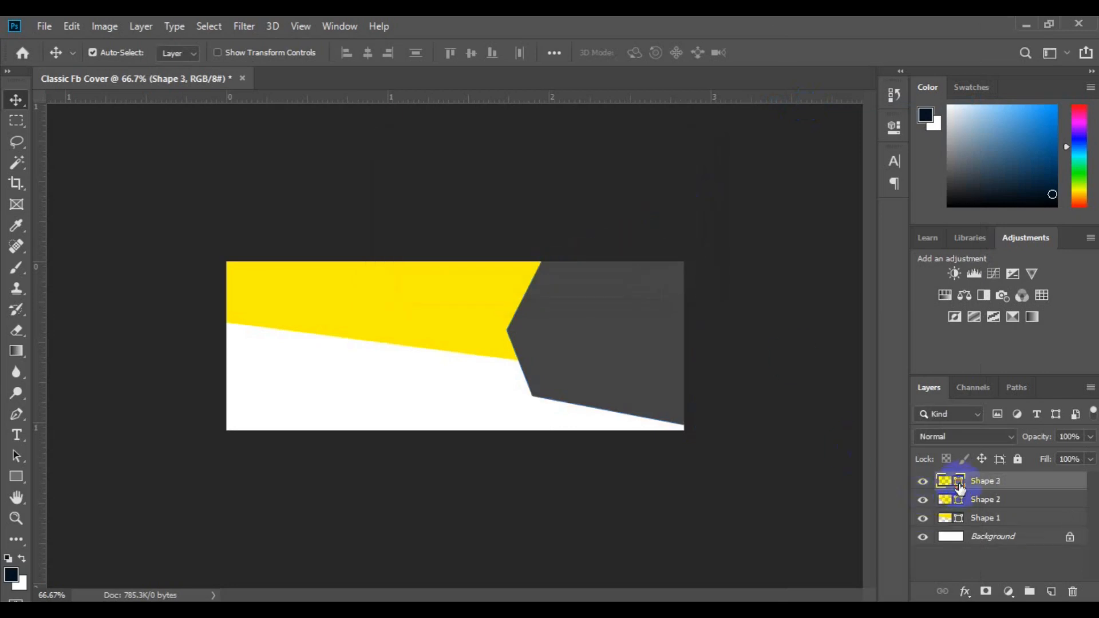
double_click(959, 484)
click(718, 346)
click(1038, 170)
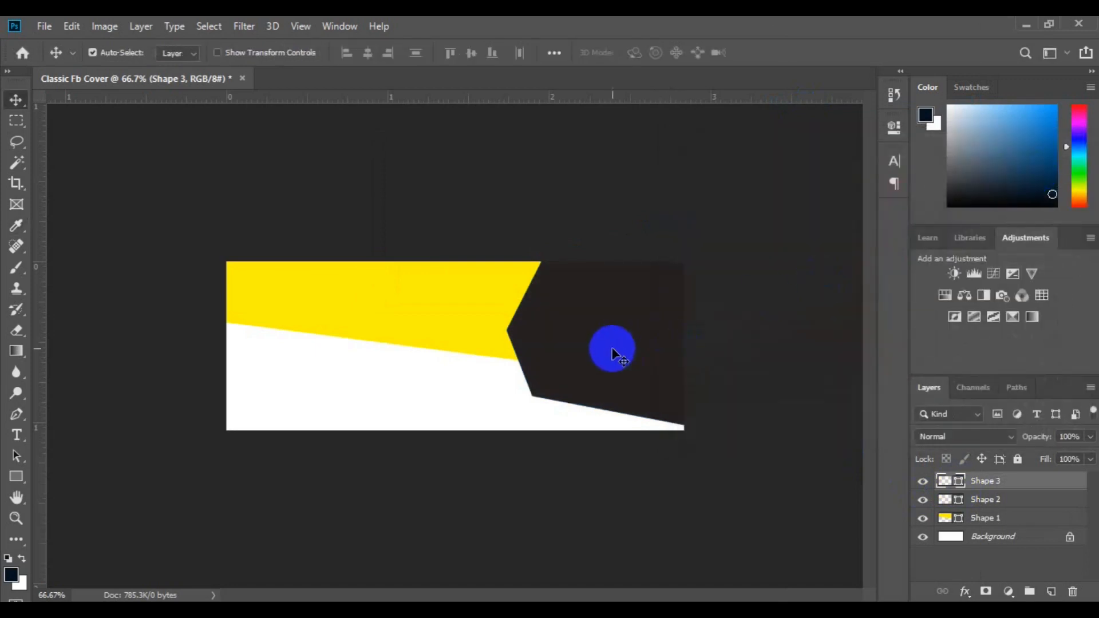
drag(611, 348, 619, 342)
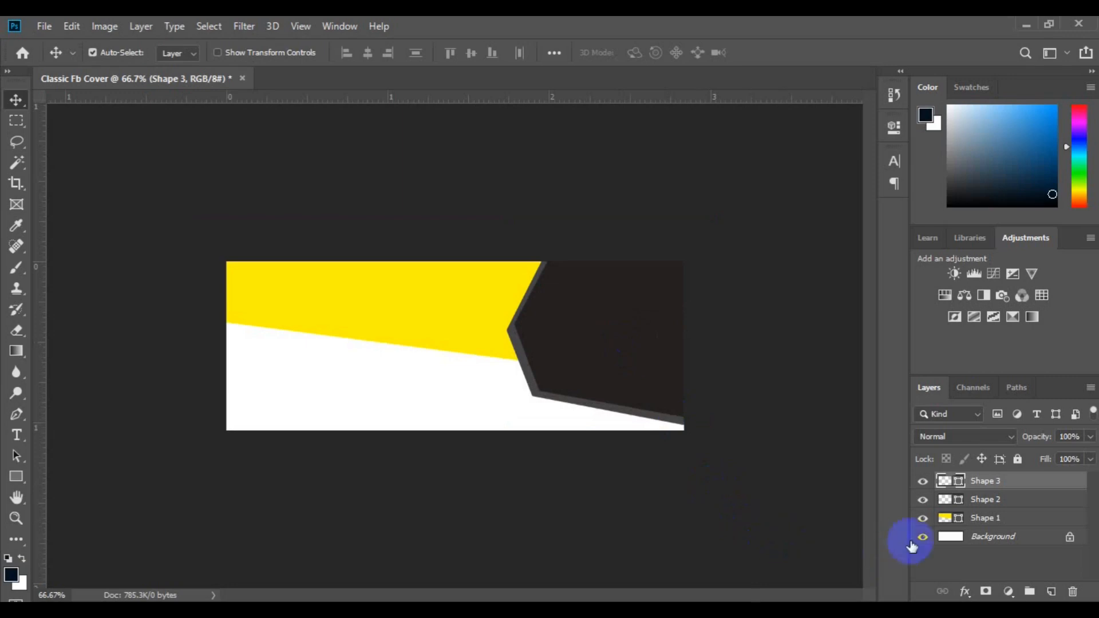
Step: Free-transform Shape 3 and Shape 2 together, enlarging them slightly beyond 106% from the center and rotating them about 3.5° clockwise
ctrl+click(996, 507)
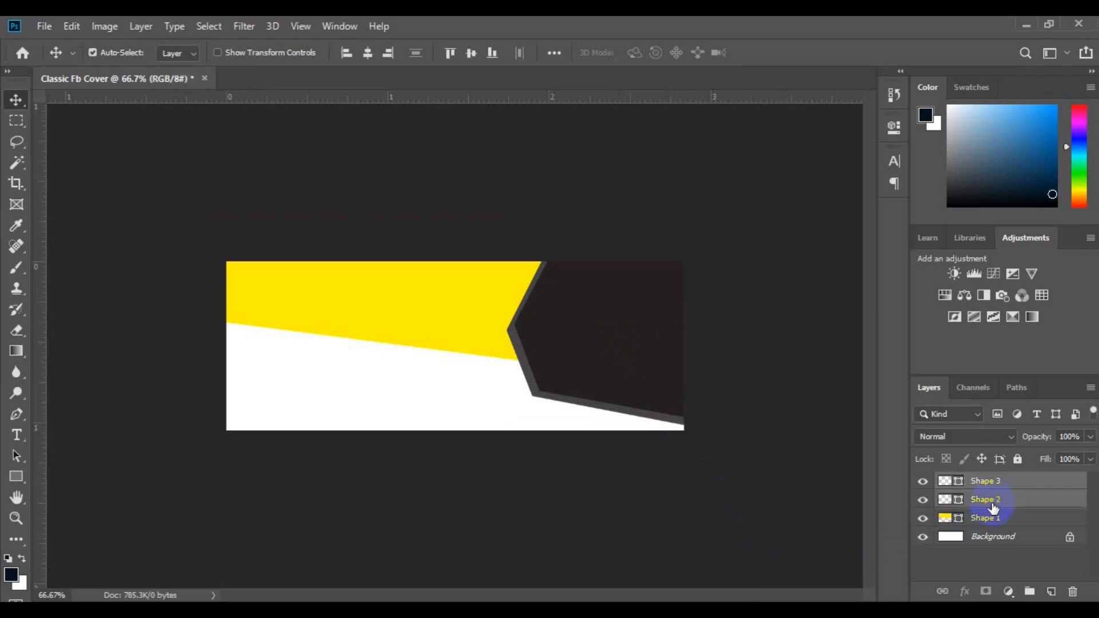
click(77, 25)
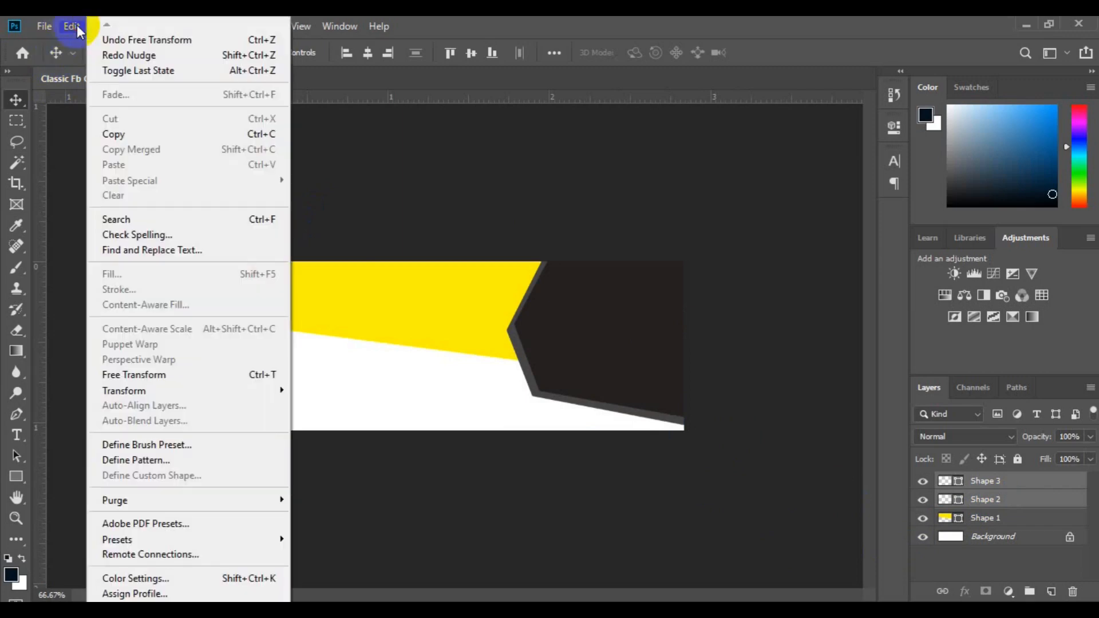
click(198, 375)
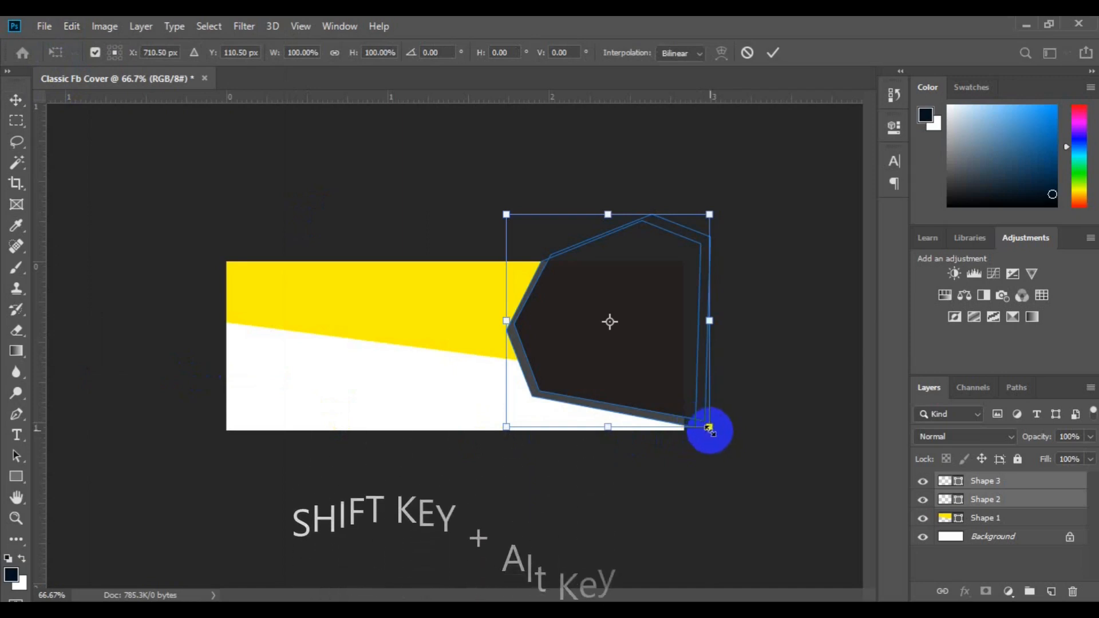
drag(717, 435, 715, 434)
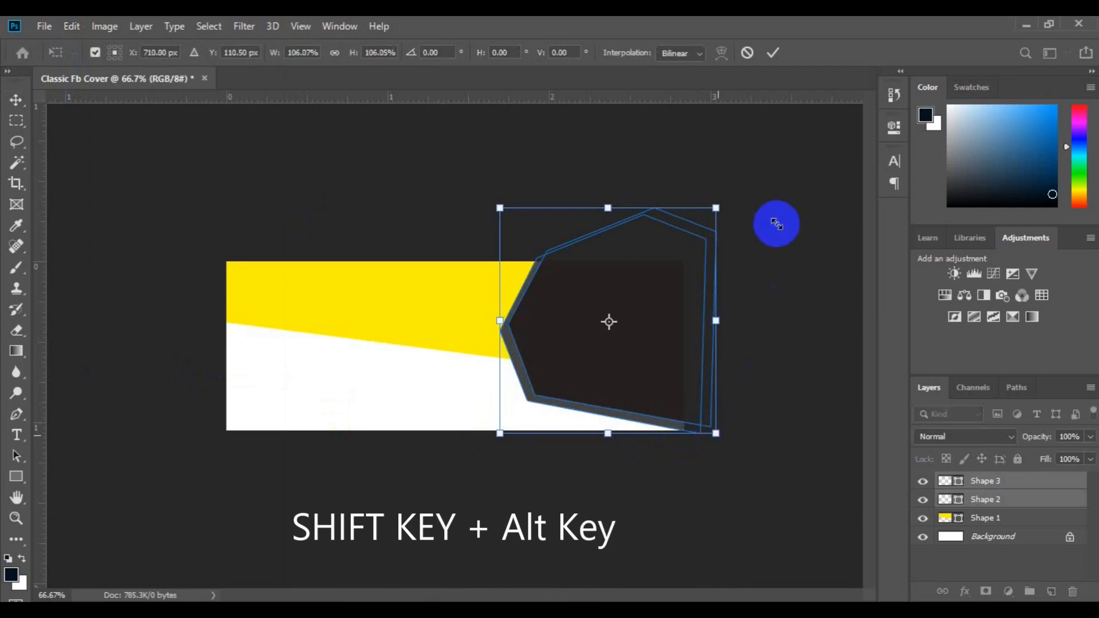
drag(761, 187, 761, 188)
drag(761, 183, 762, 208)
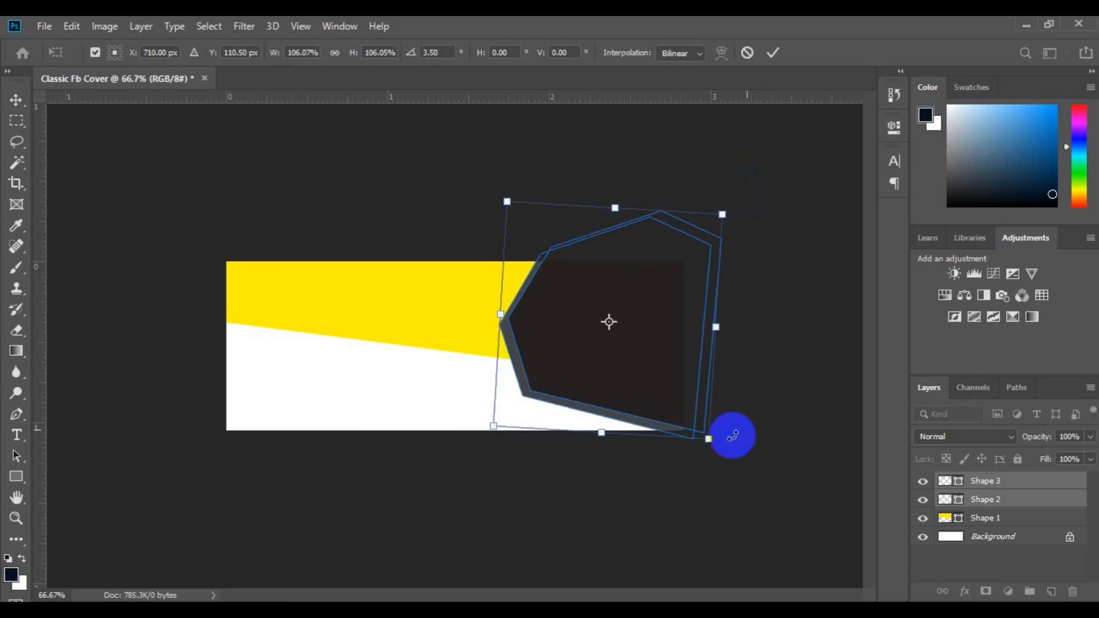
drag(709, 440, 713, 444)
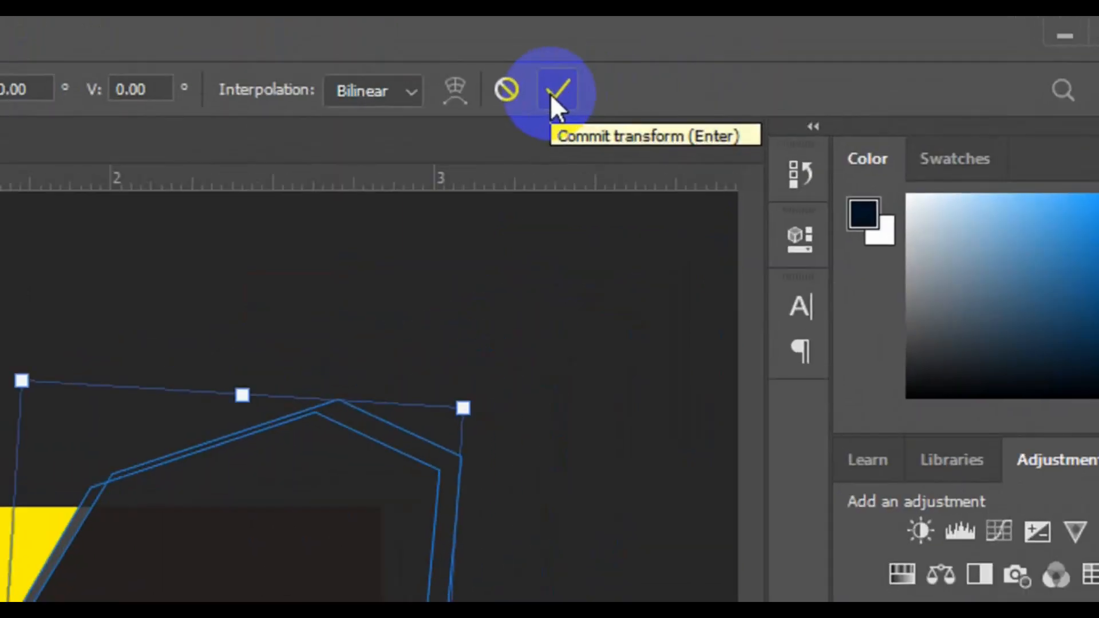
click(551, 93)
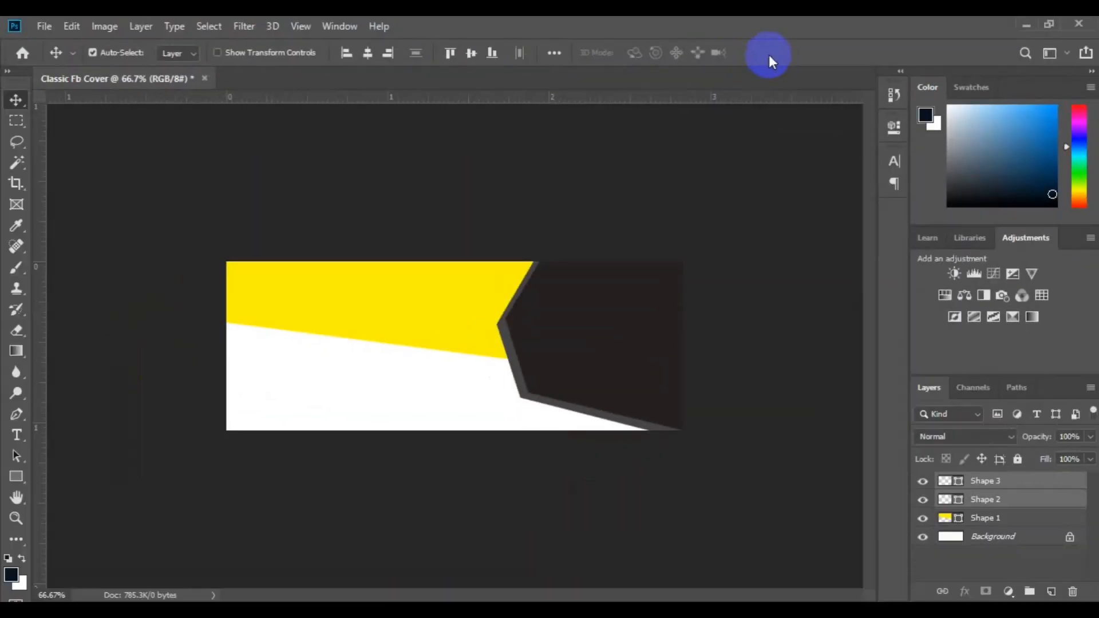
Step: Draw a dark gray rectangle about 364 × 83 px directly above the Background layer, near the canvas's lower edge and partly behind the dark shapes
key(ctrl)
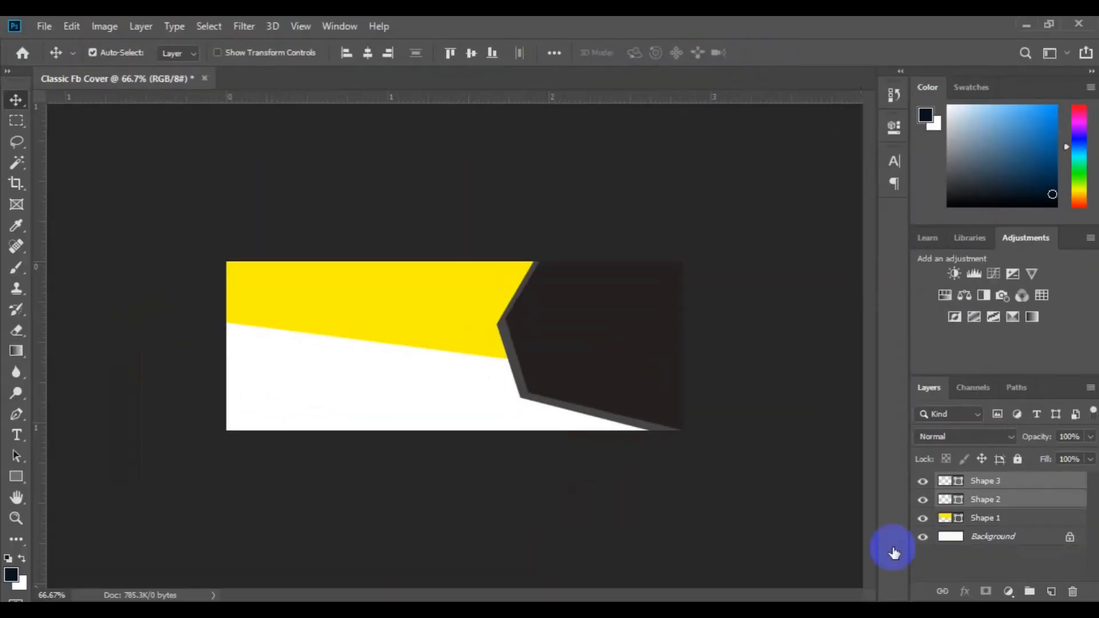
click(997, 542)
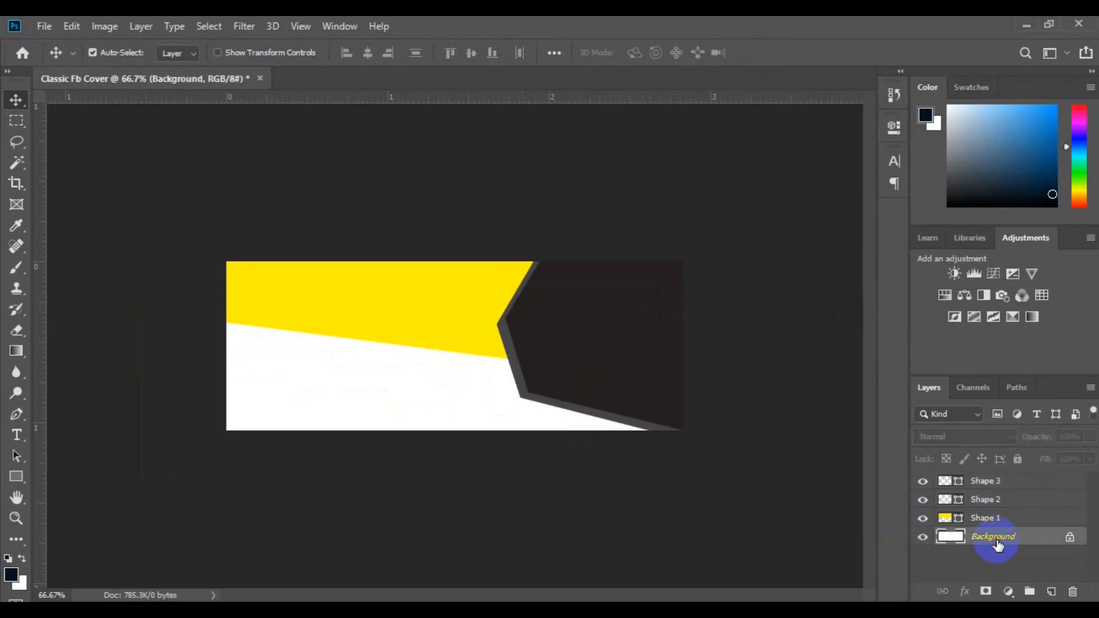
click(15, 482)
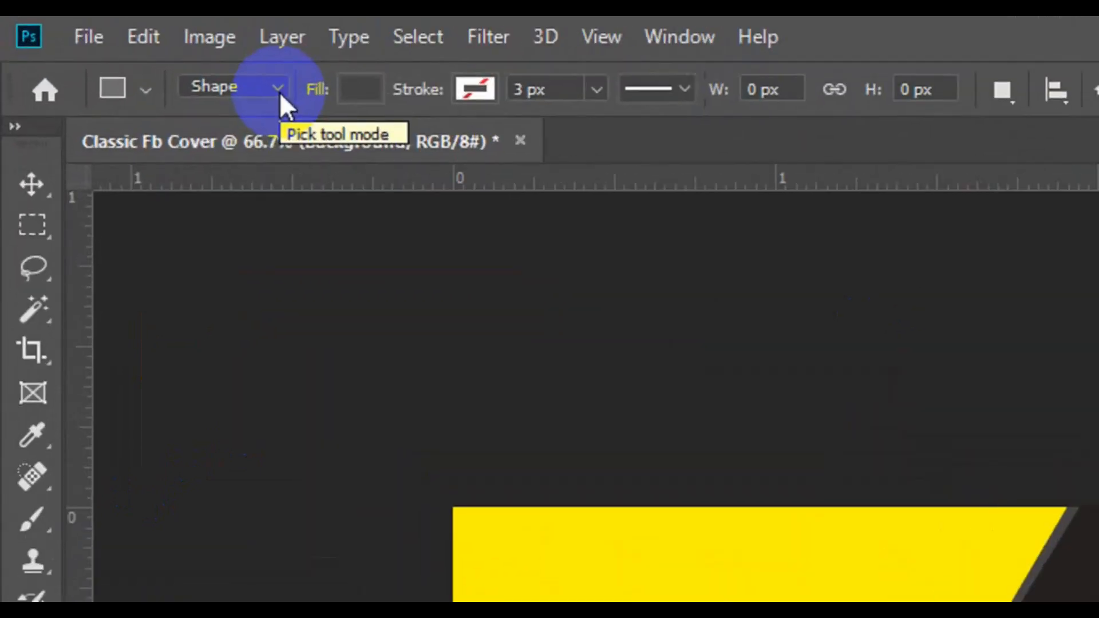
click(279, 92)
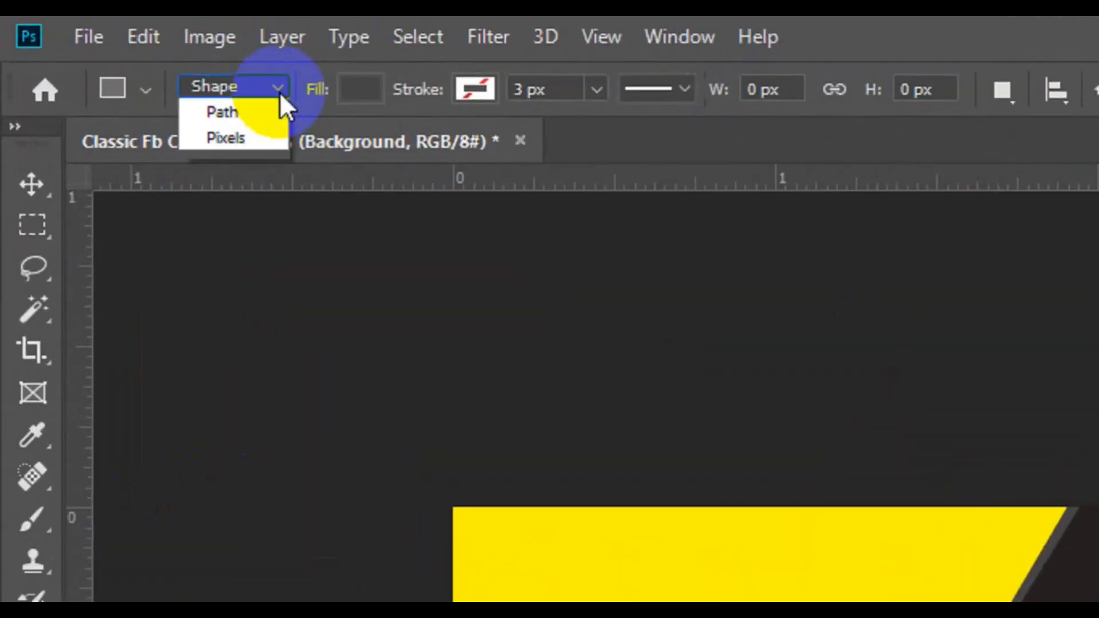
click(279, 110)
click(355, 90)
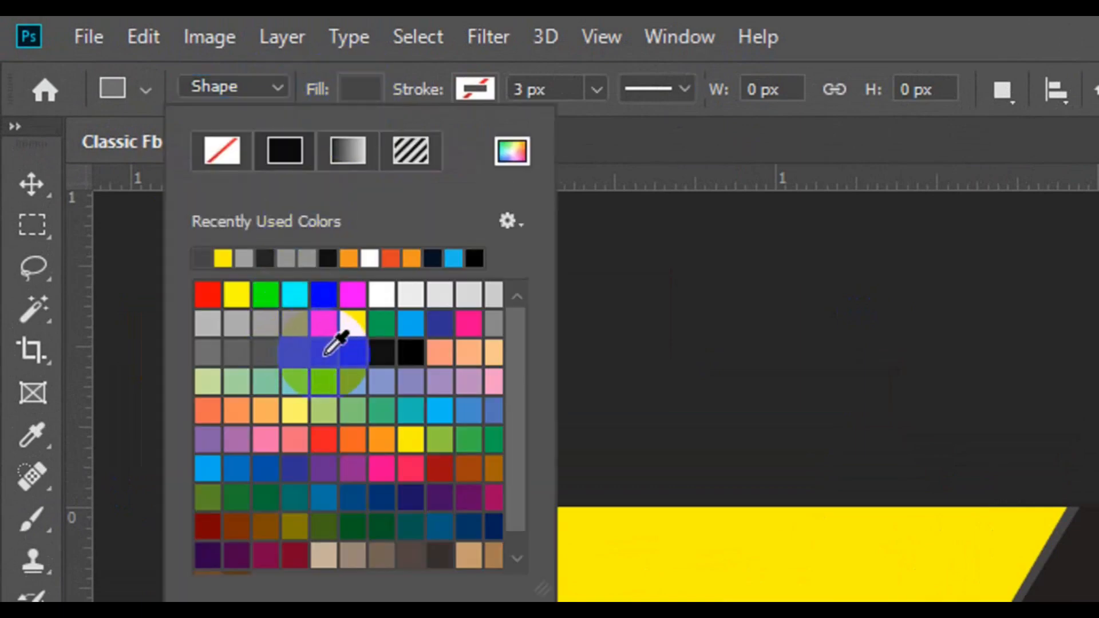
click(322, 354)
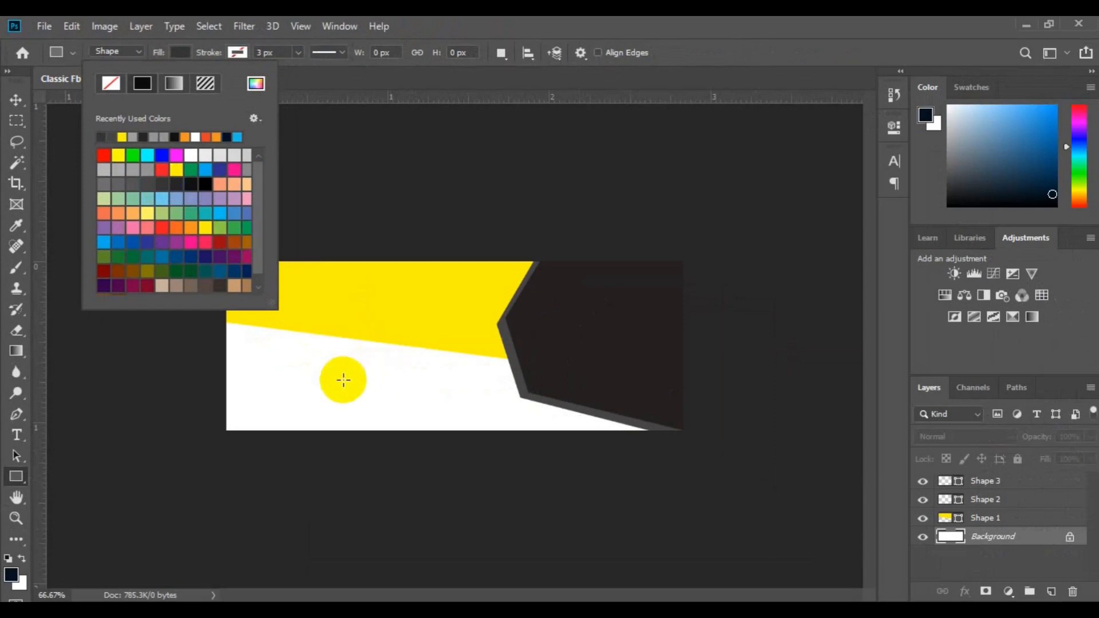
click(343, 379)
drag(342, 380, 537, 424)
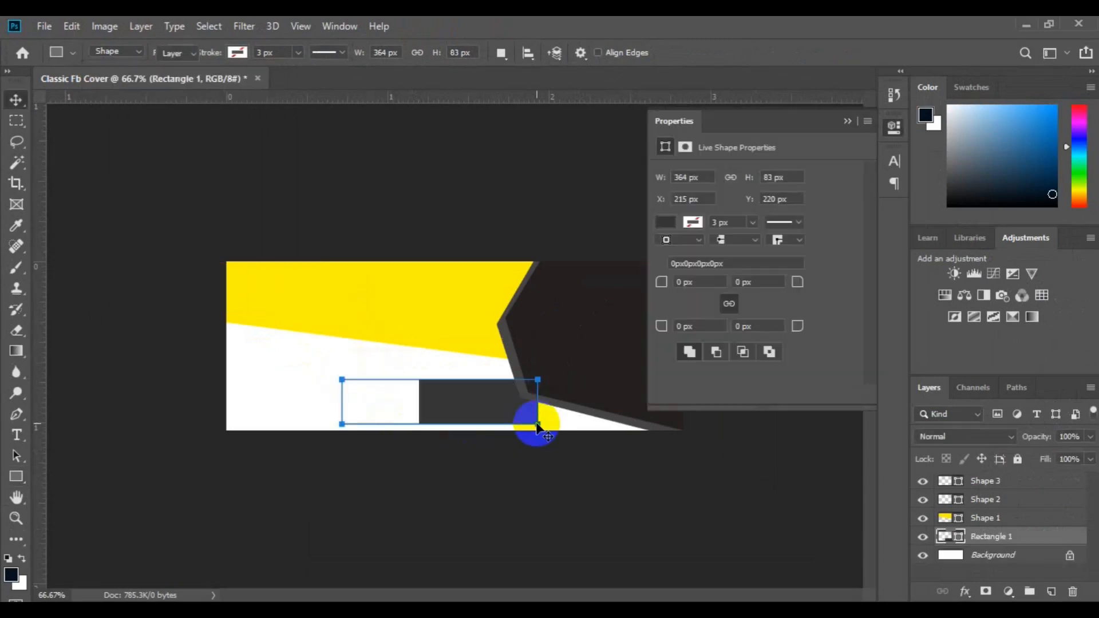
Step: Distort the dark gray rectangle into a trapezoid by pulling both lower corners inward, and close its properties
key(v)
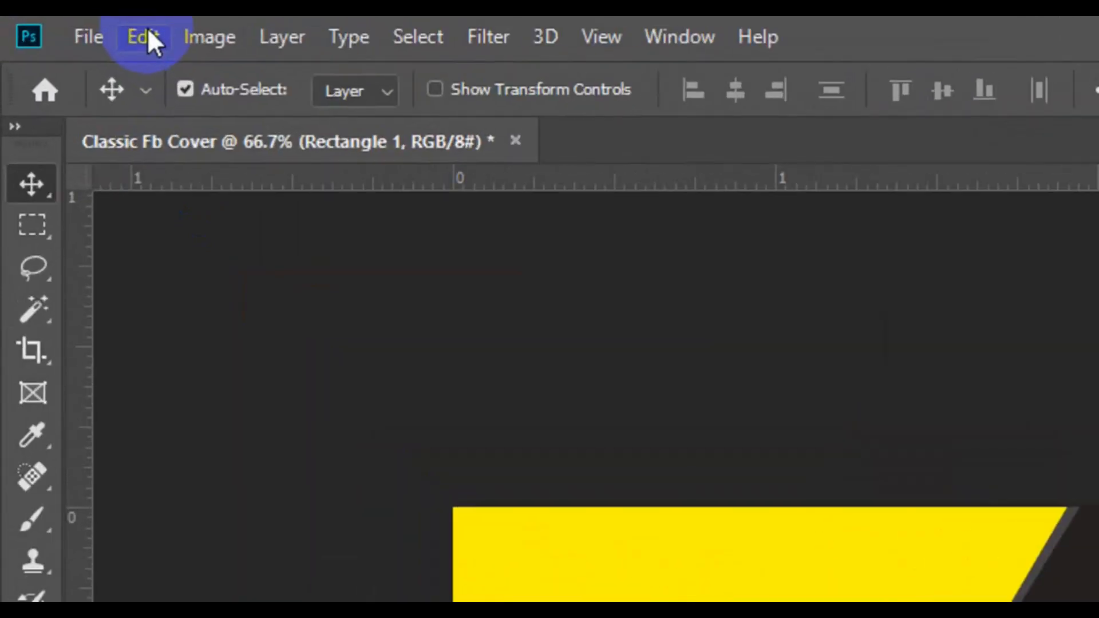
click(143, 37)
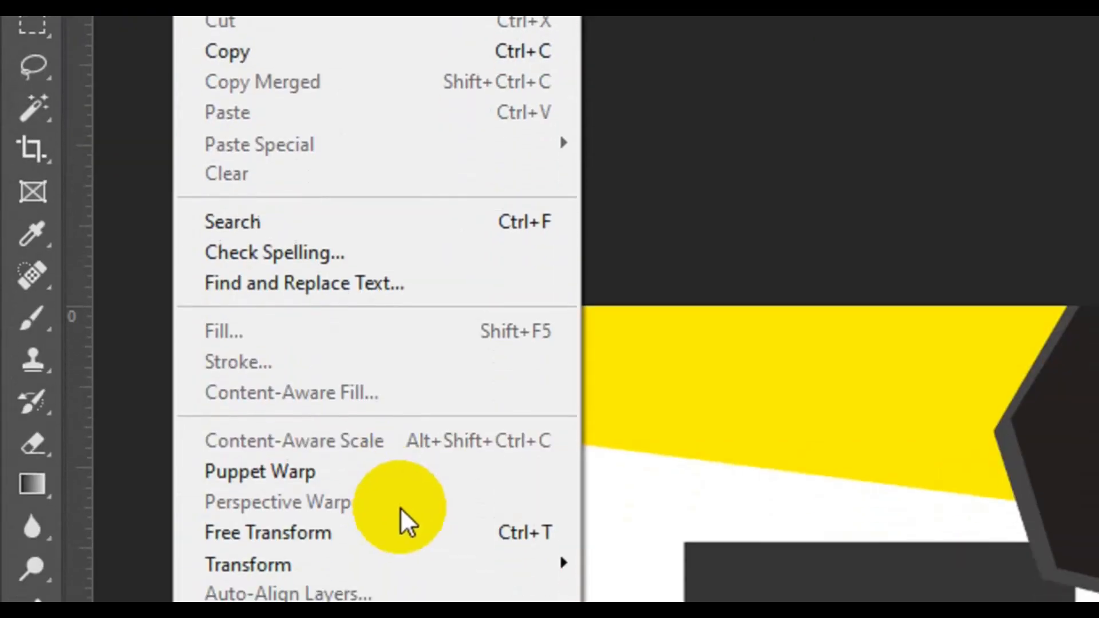
click(403, 496)
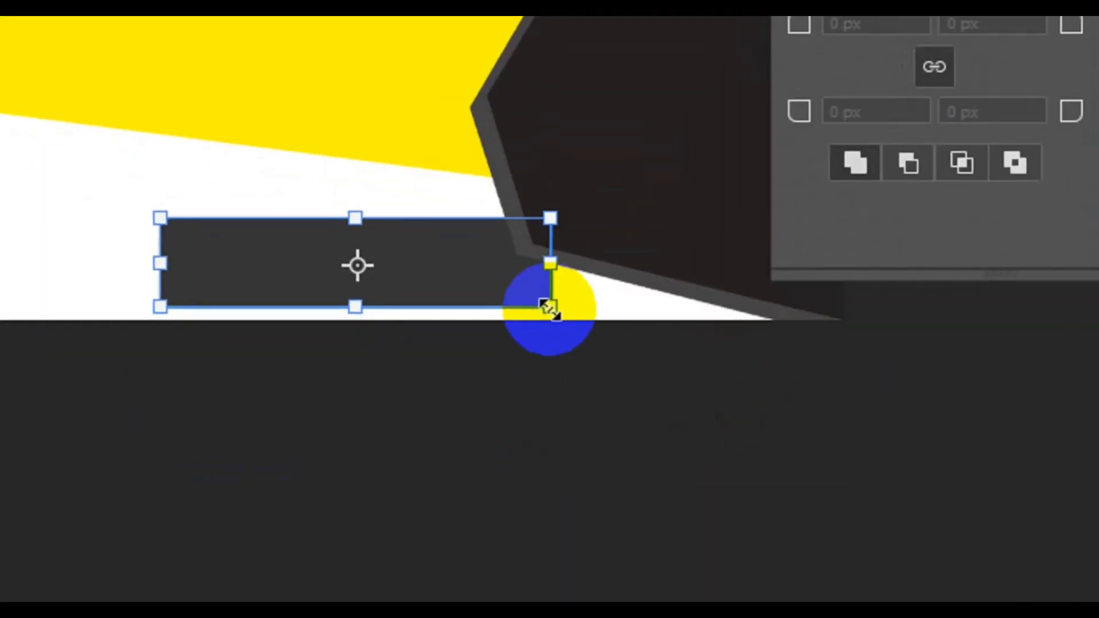
click(548, 308)
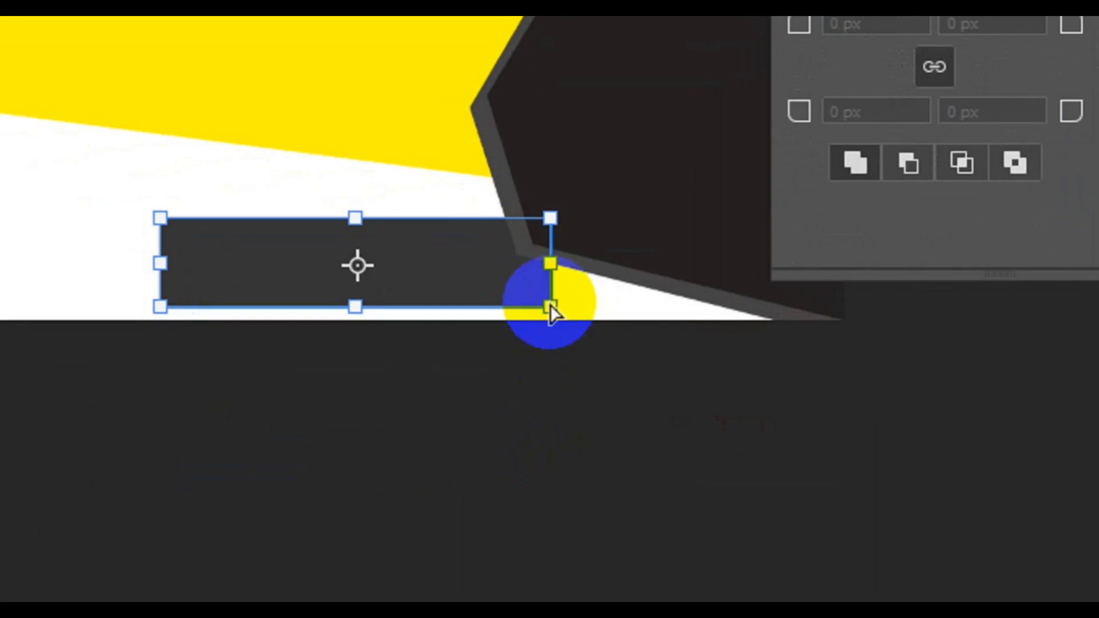
drag(550, 304, 509, 304)
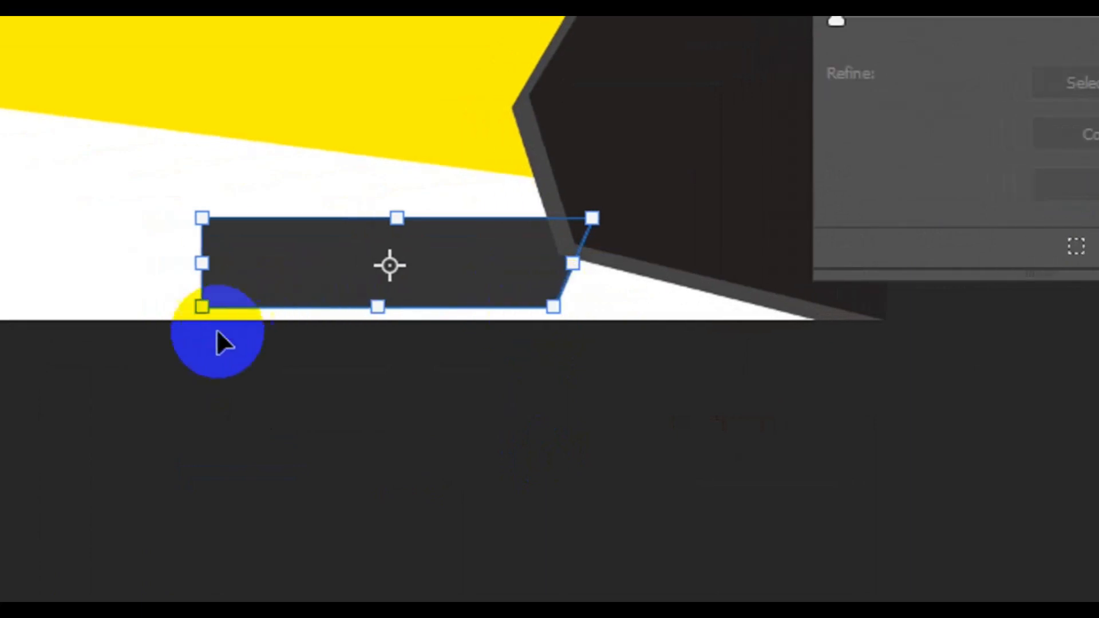
drag(273, 312, 314, 307)
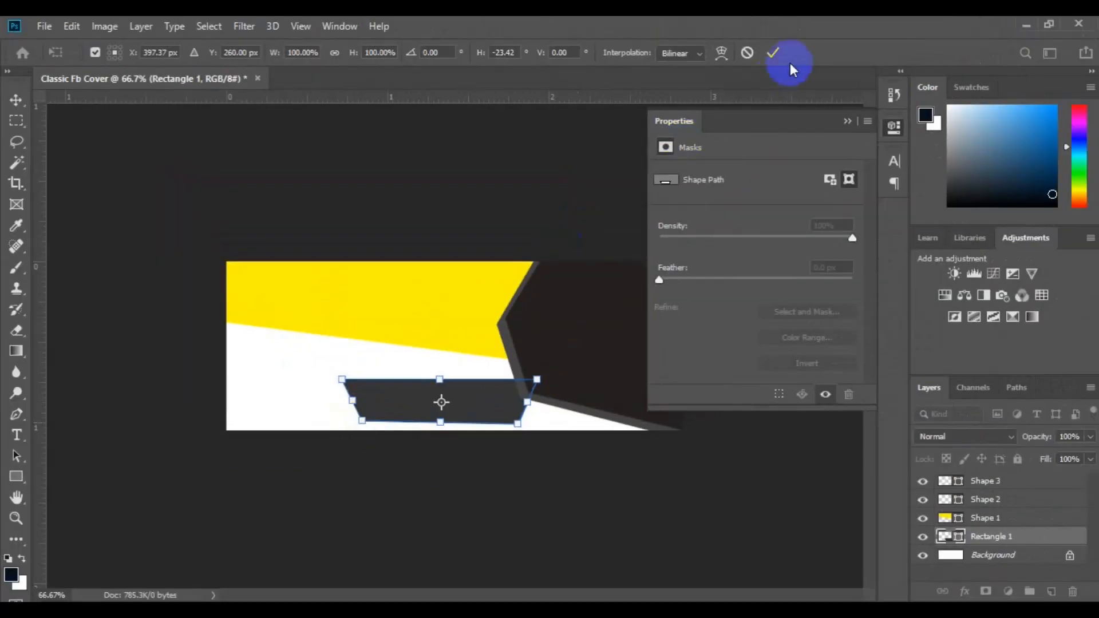
click(772, 52)
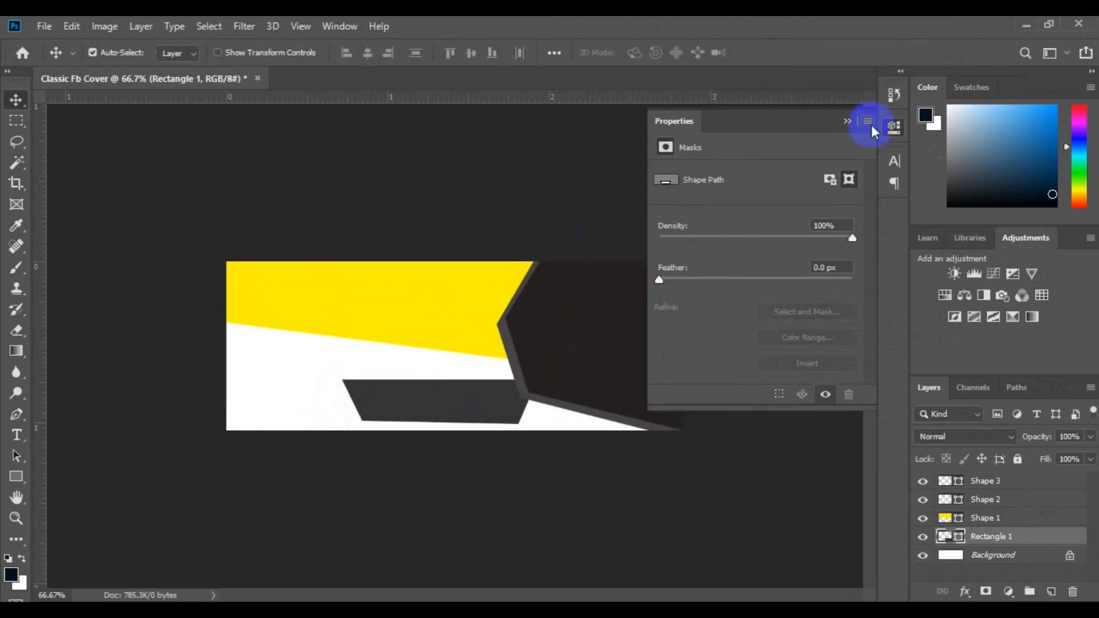
click(848, 122)
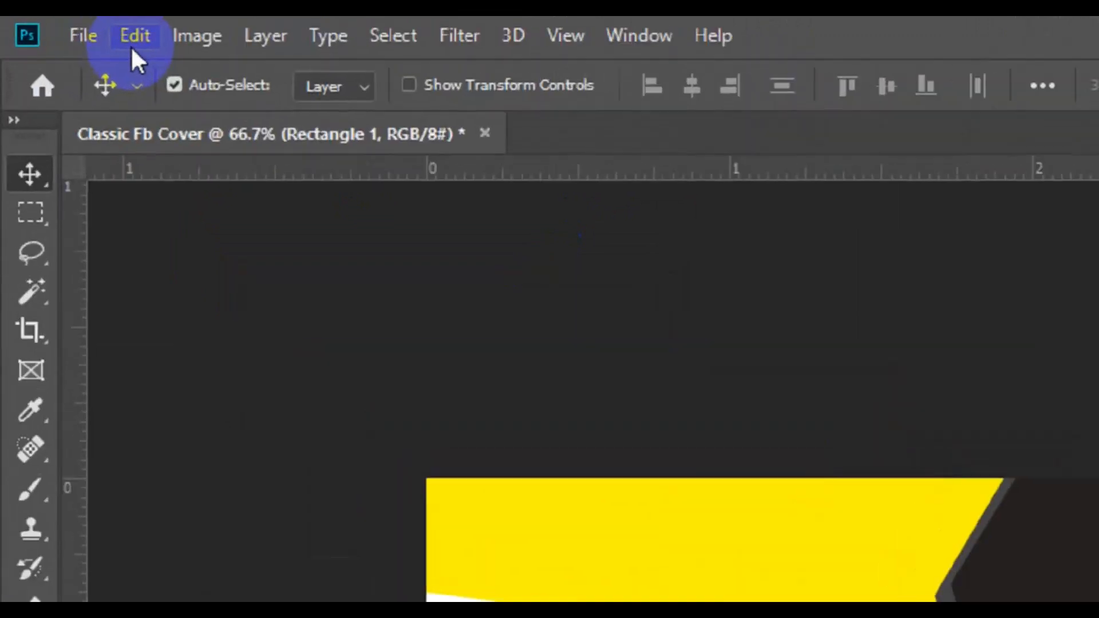
Step: Rotate the dark gray trapezoid about 2.9° clockwise and move it slightly right, further behind the dark shapes
click(140, 48)
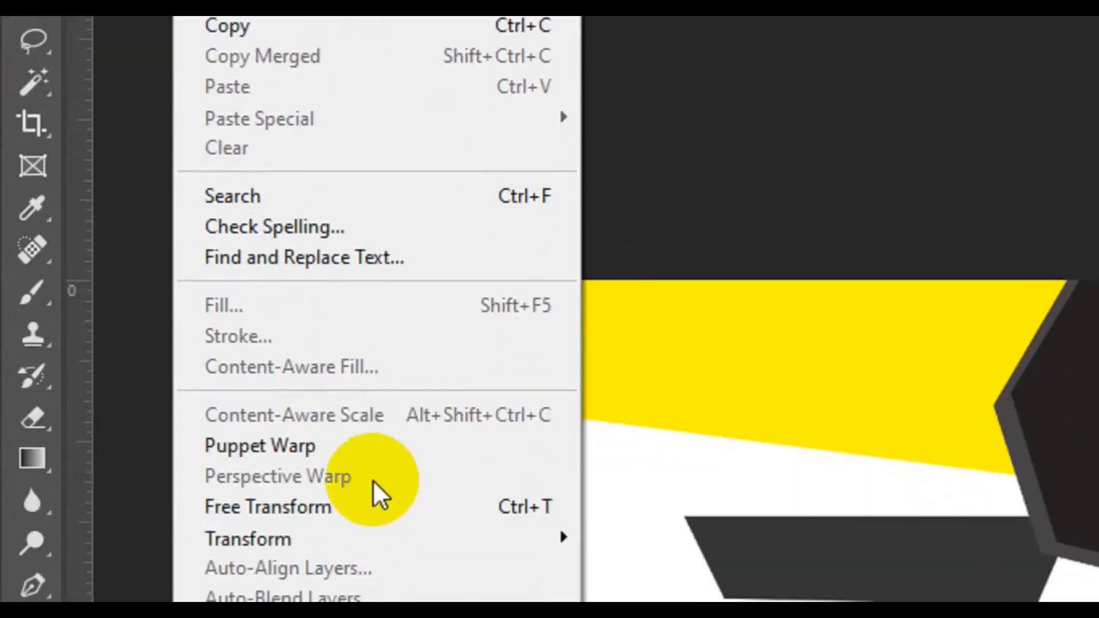
click(378, 505)
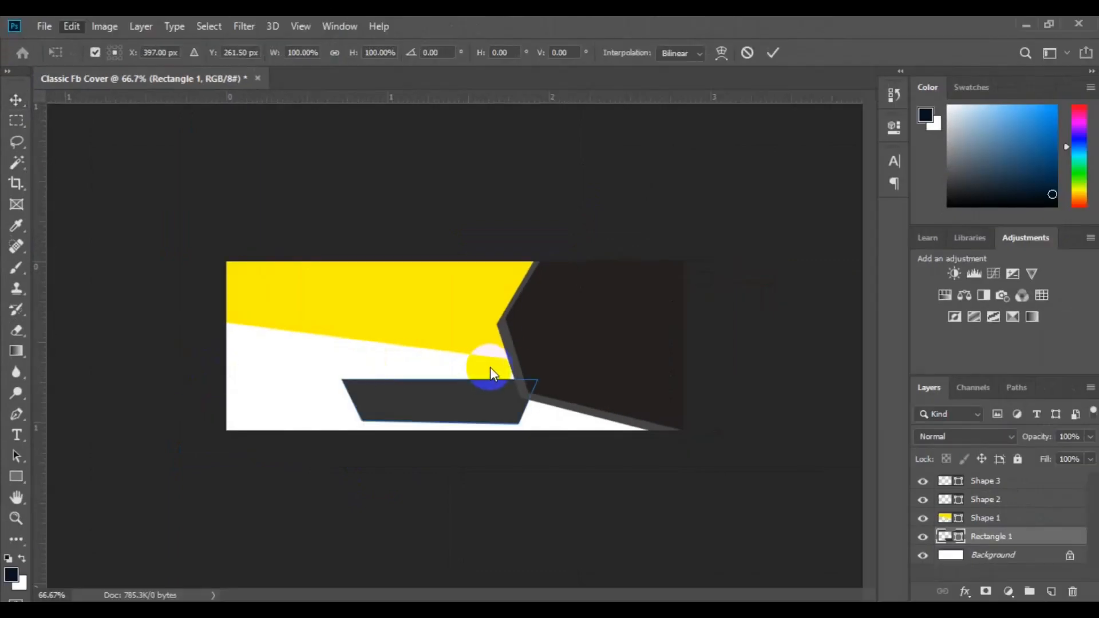
drag(567, 359, 569, 365)
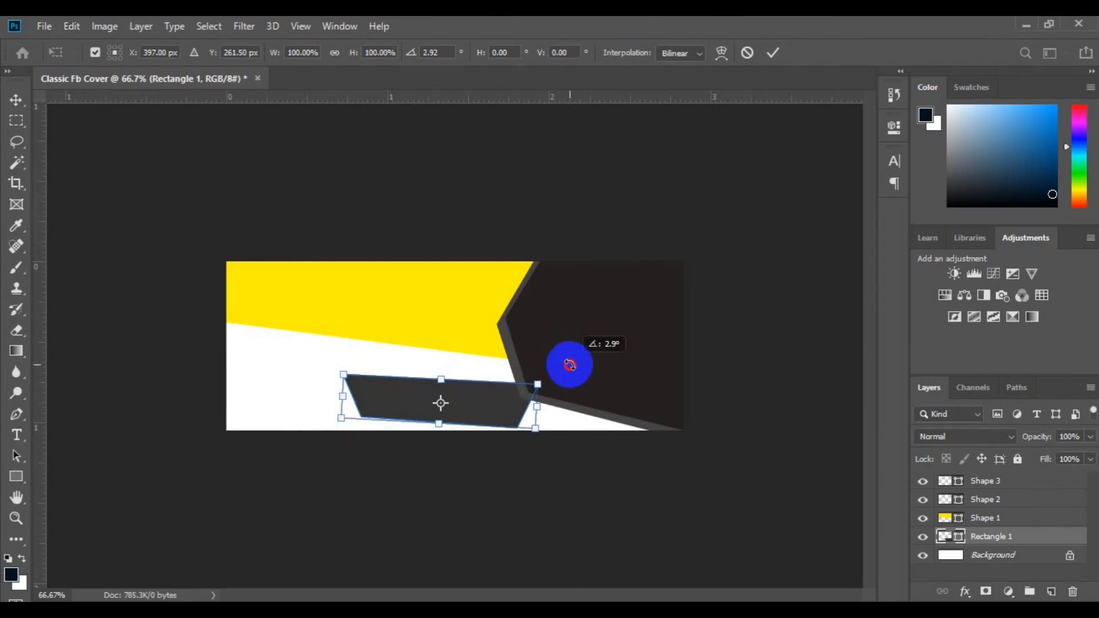
drag(474, 405, 501, 410)
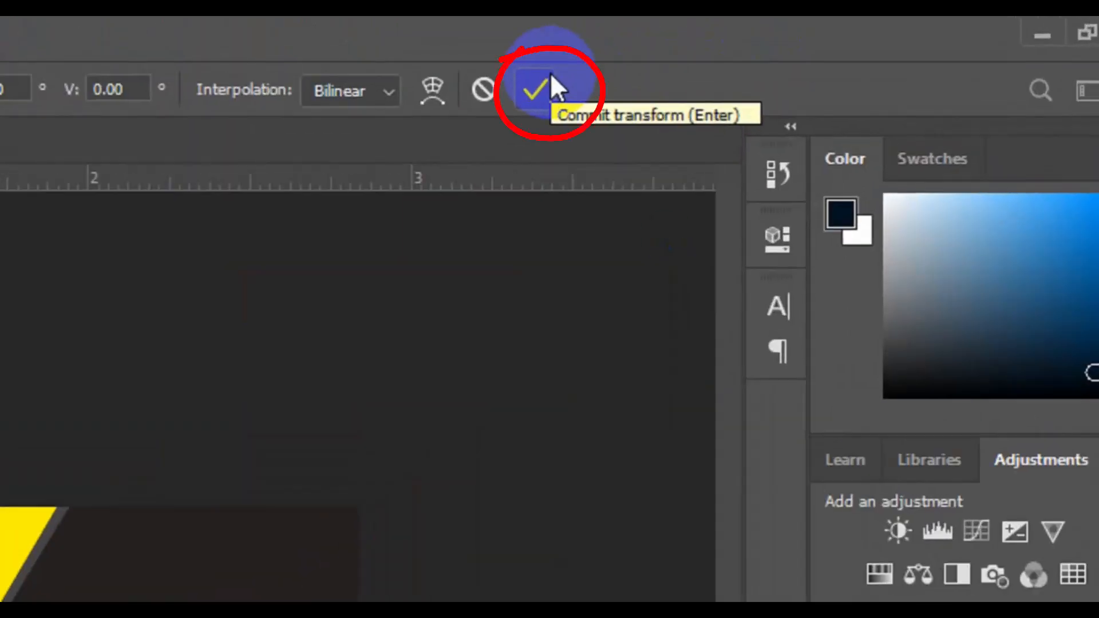
click(551, 72)
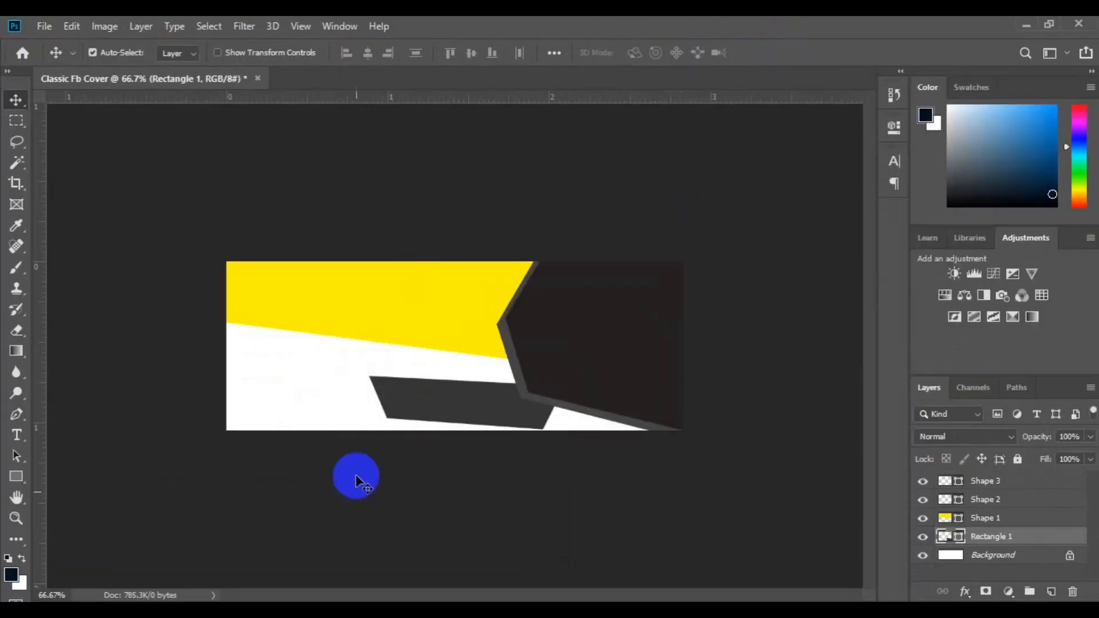
Step: Add a new empty layer directly above the yellow Shape 1 and activate the Pen tool in Shape mode
click(391, 286)
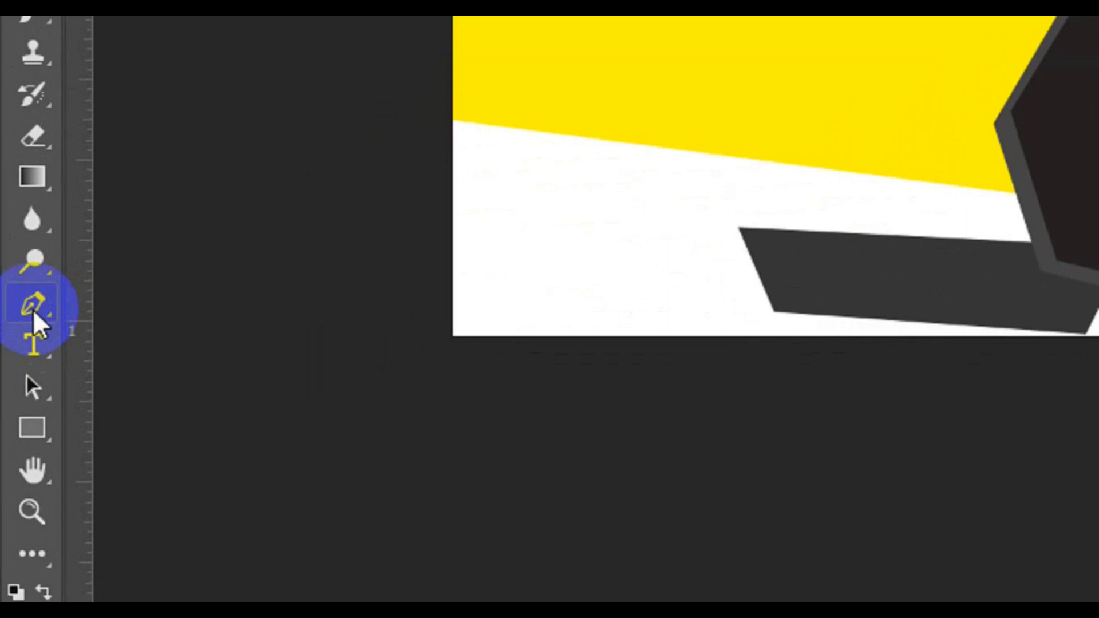
click(17, 421)
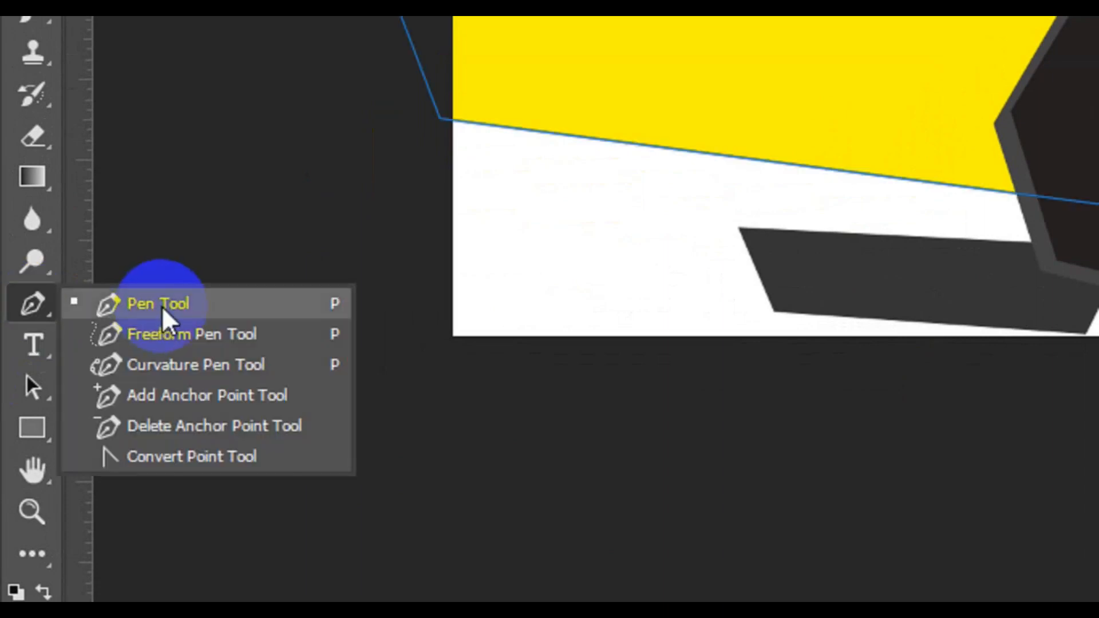
click(163, 309)
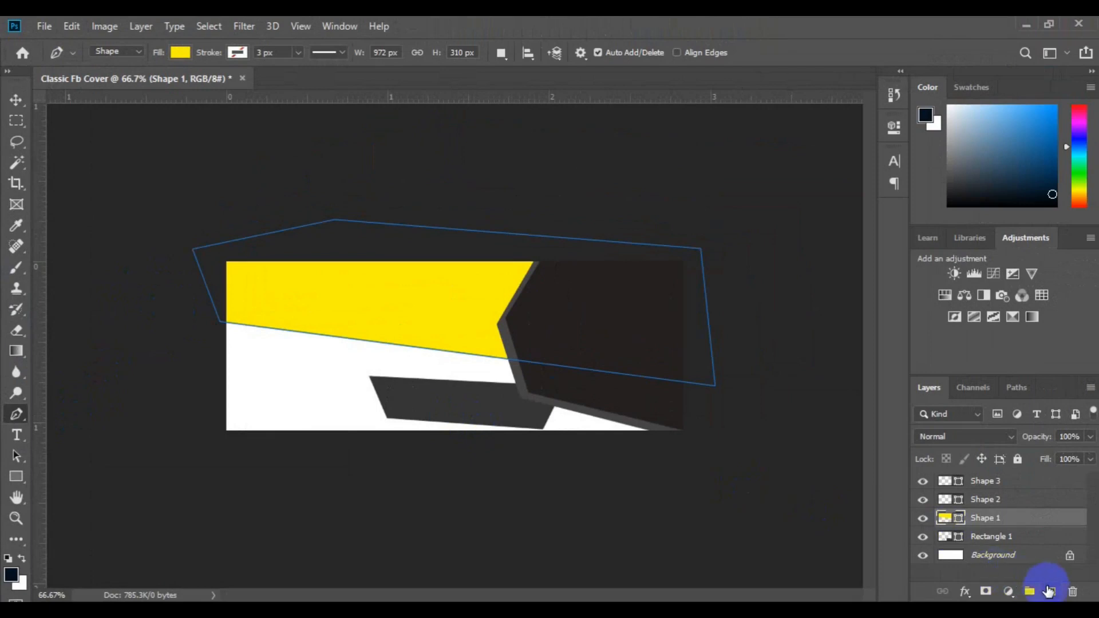
click(1049, 592)
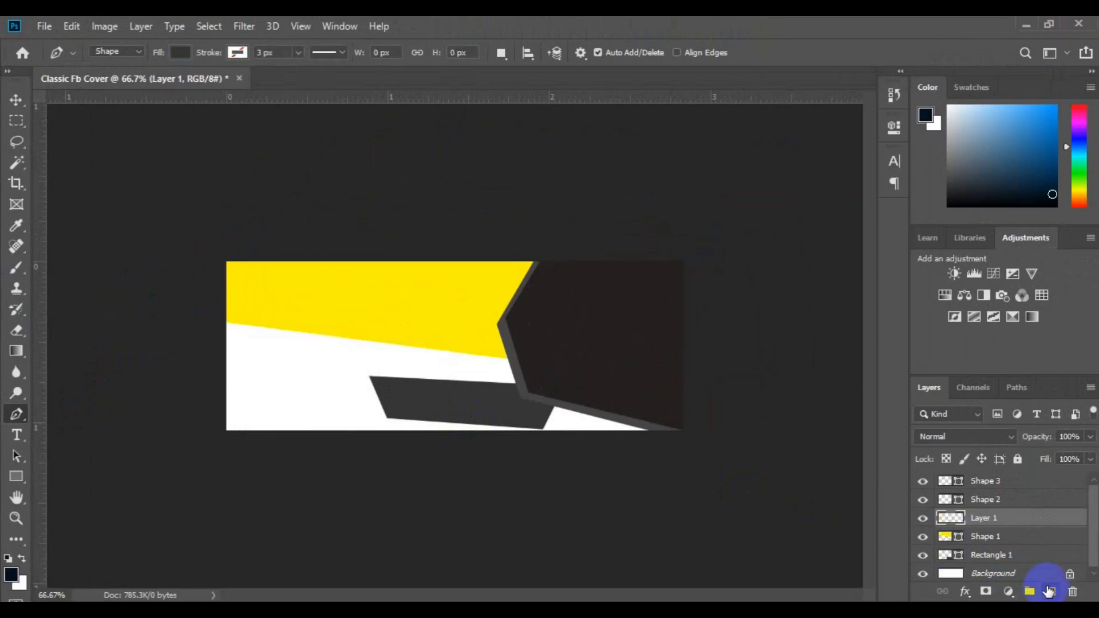
Step: Draw a closed stepped shape about 553 × 162 px over the yellow area, extending above the canvas and slanting parallel to the dark shape's edge
click(509, 260)
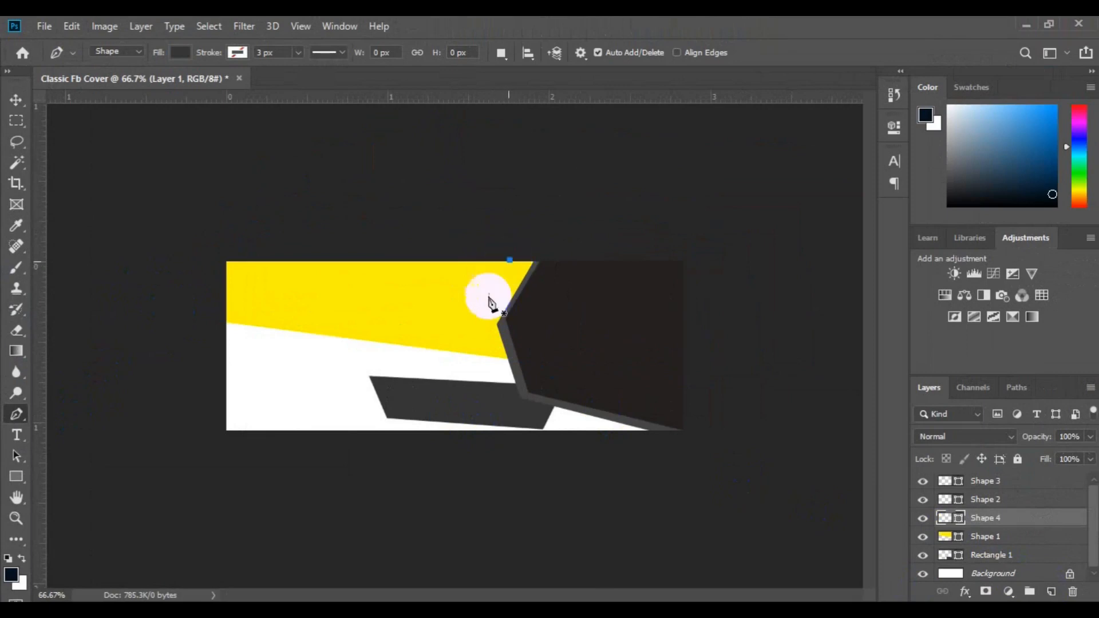
click(475, 323)
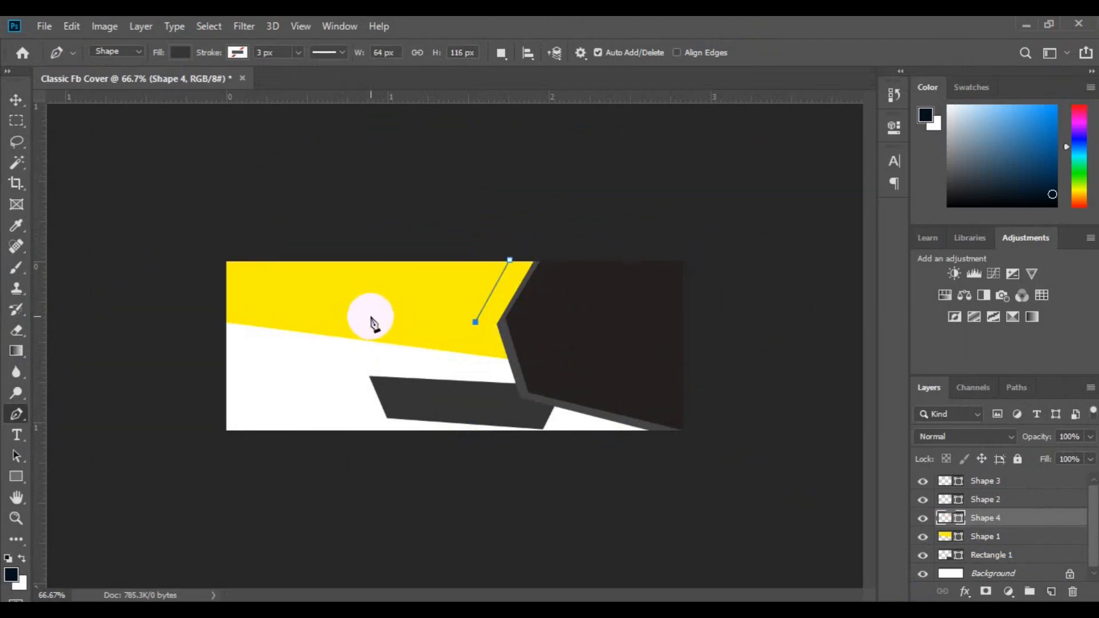
click(372, 315)
click(369, 306)
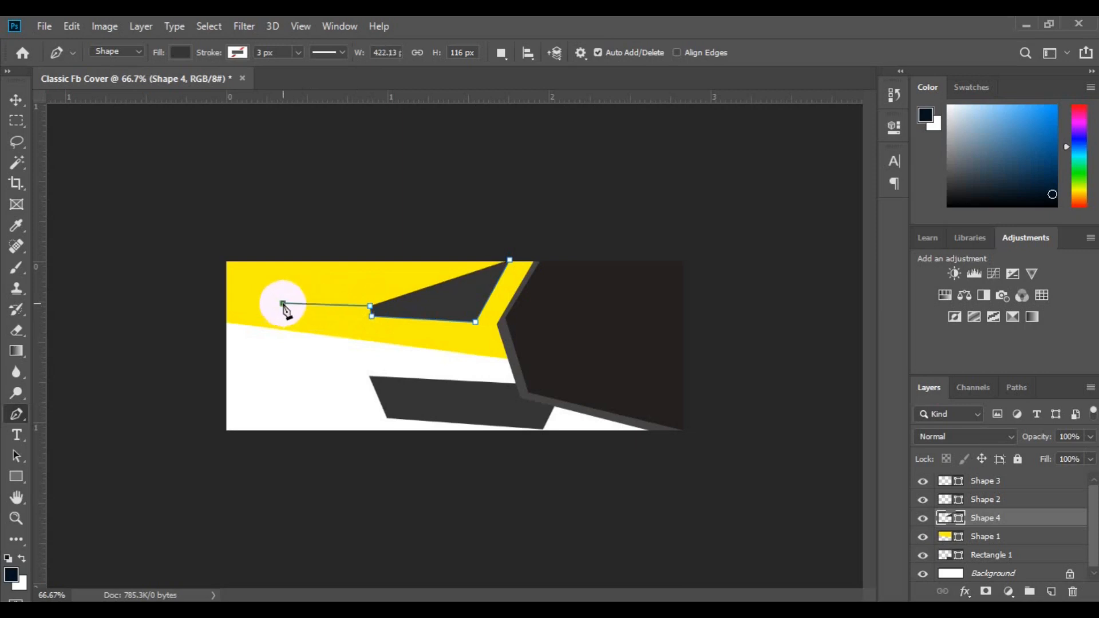
click(282, 303)
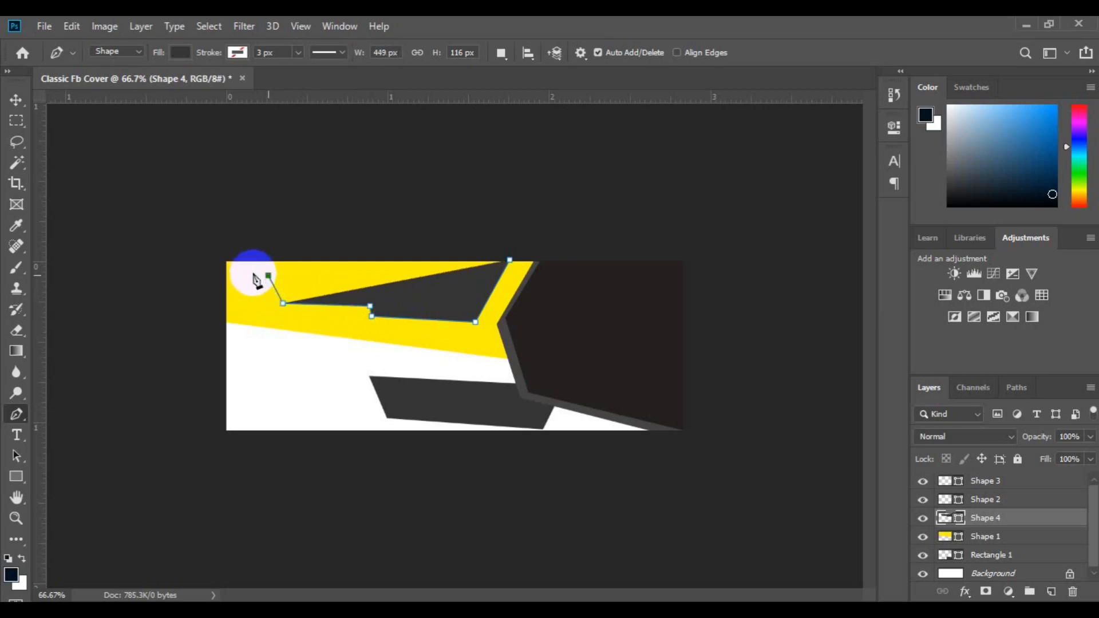
click(268, 276)
click(222, 235)
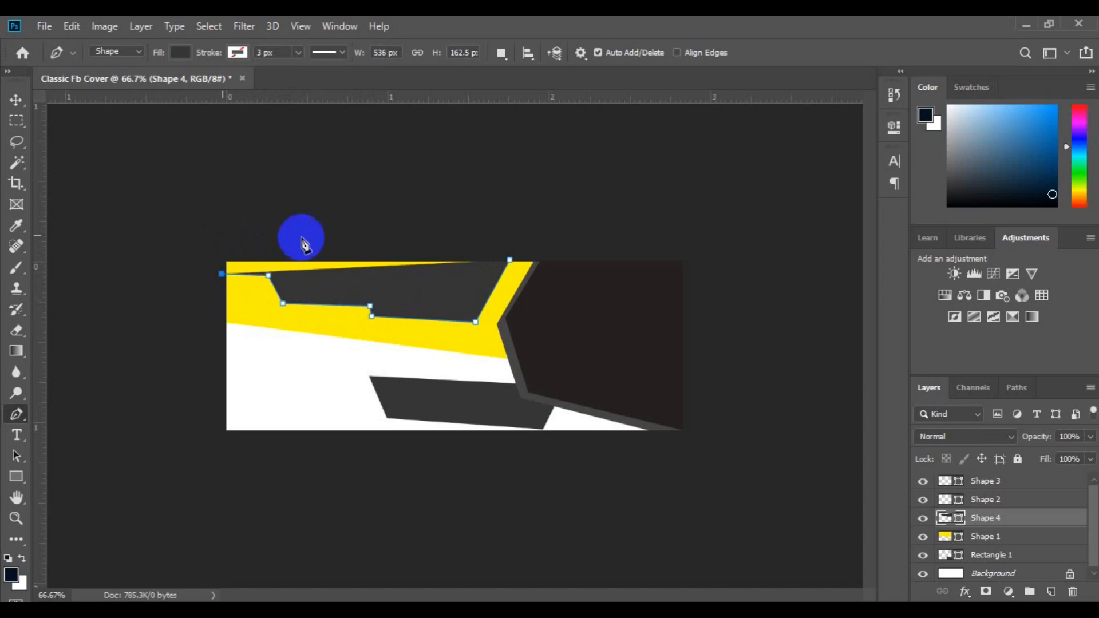
click(518, 236)
click(509, 261)
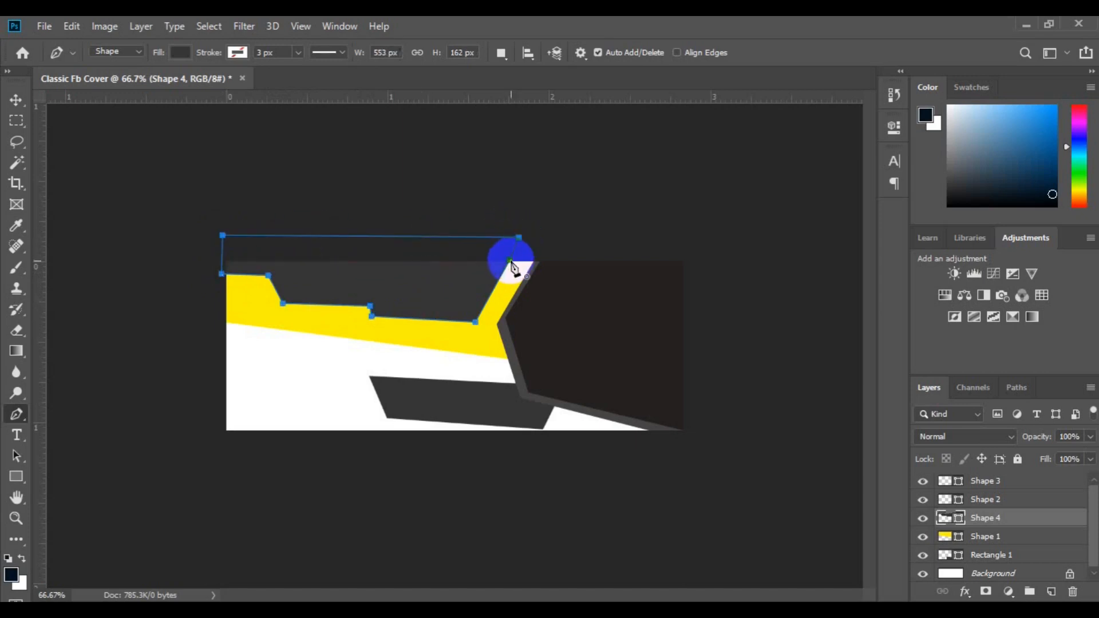
Step: Set the stepped shape's fill to the very dark navy from the recently used colors, and activate the Move tool
click(182, 51)
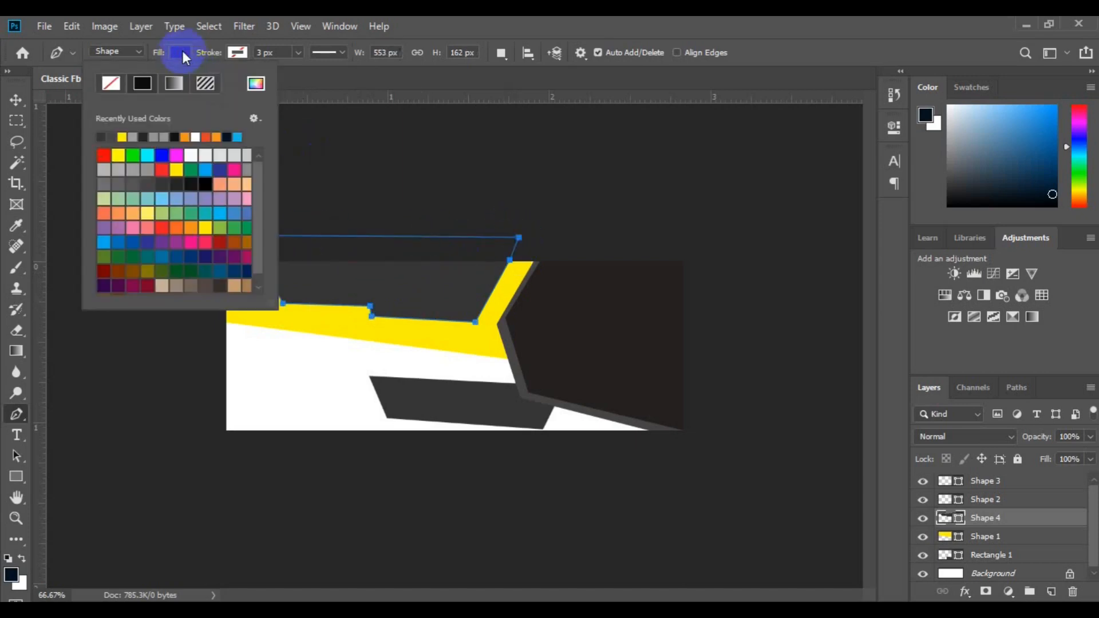
click(232, 135)
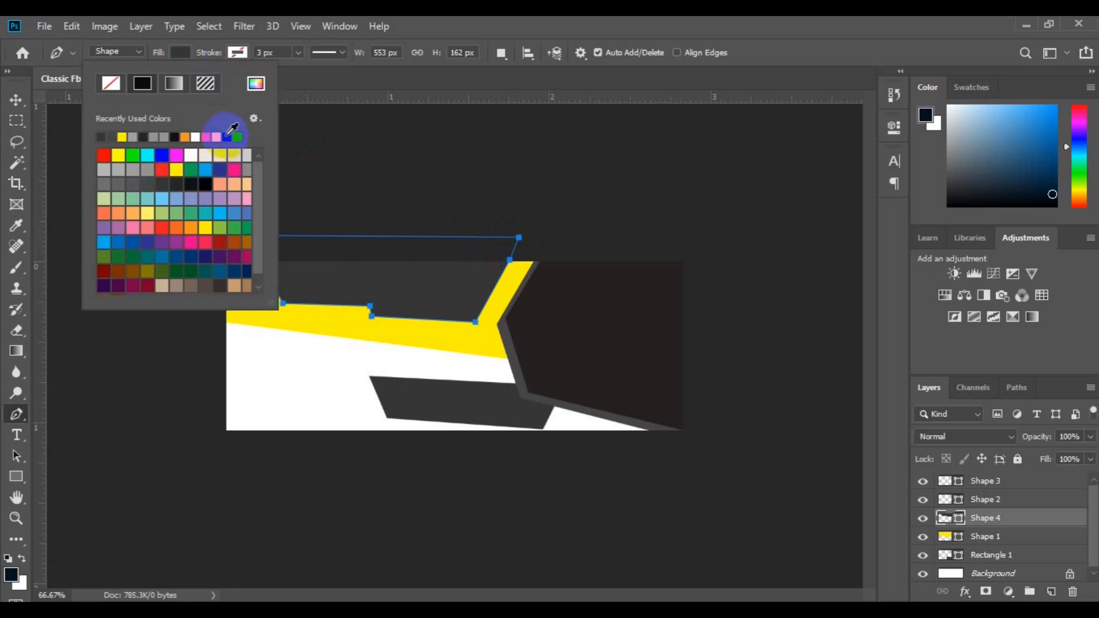
click(23, 99)
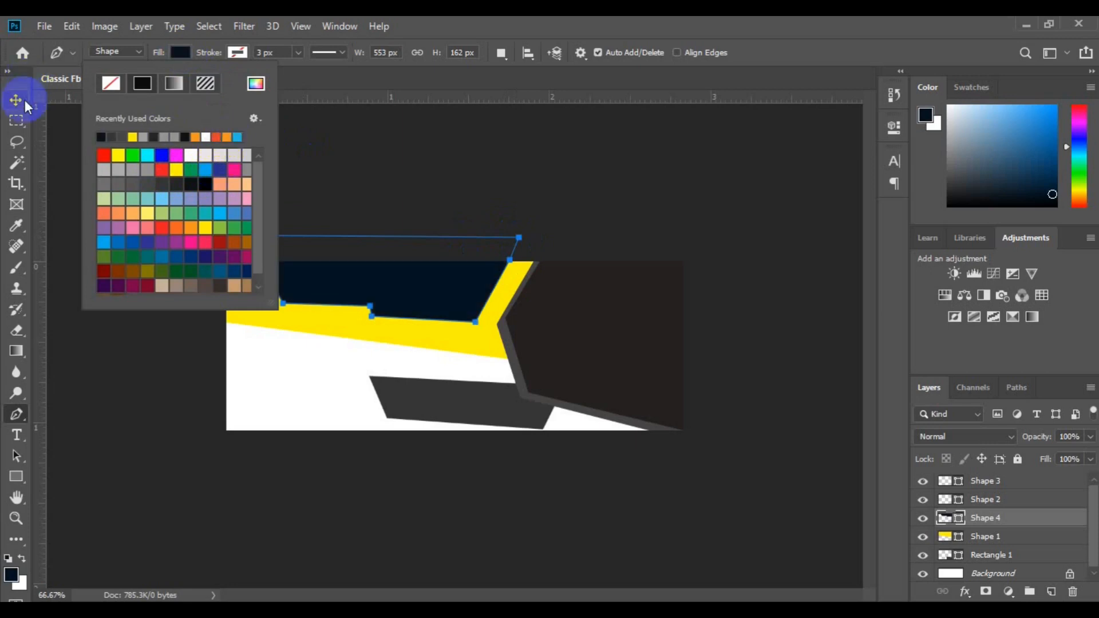
Step: Skew the navy stepped shape horizontally by -6.33° so its top leans right, and move it slightly left
click(417, 289)
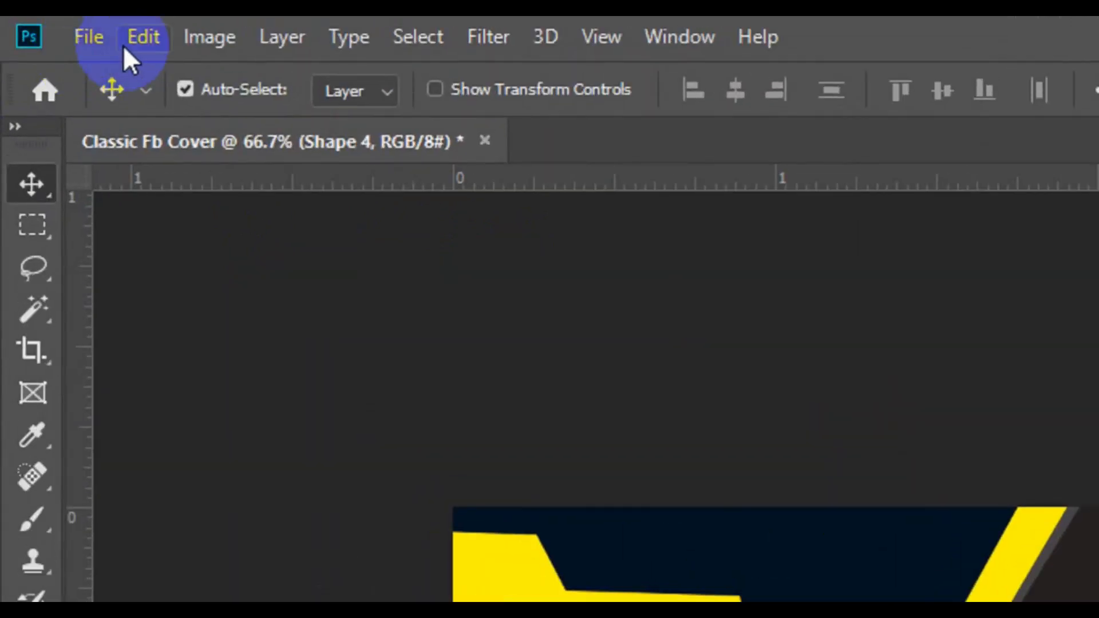
click(124, 44)
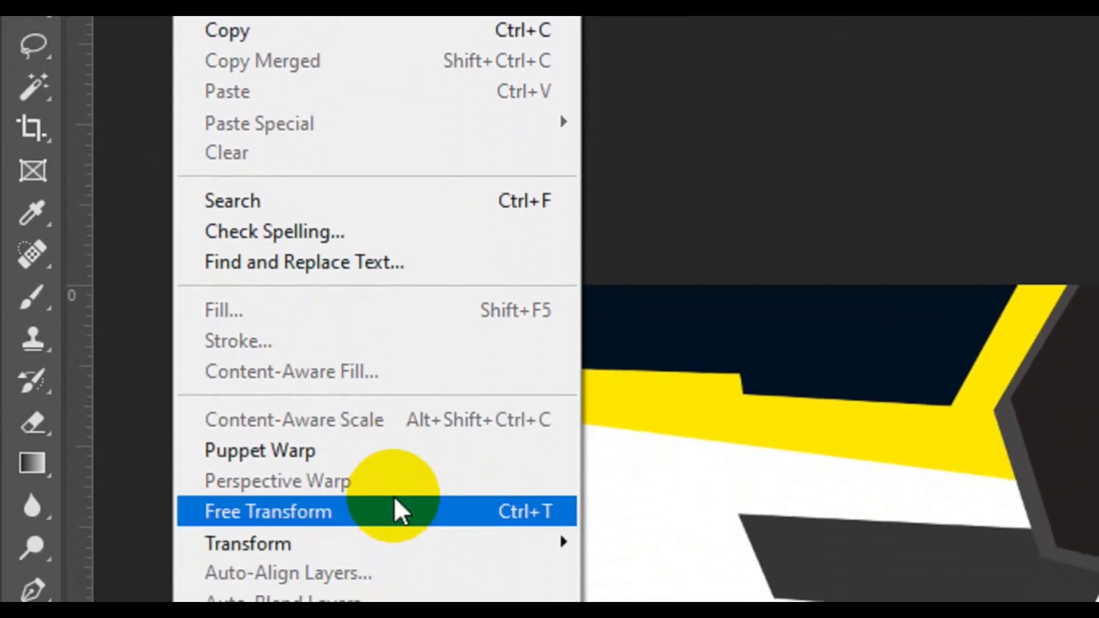
click(392, 473)
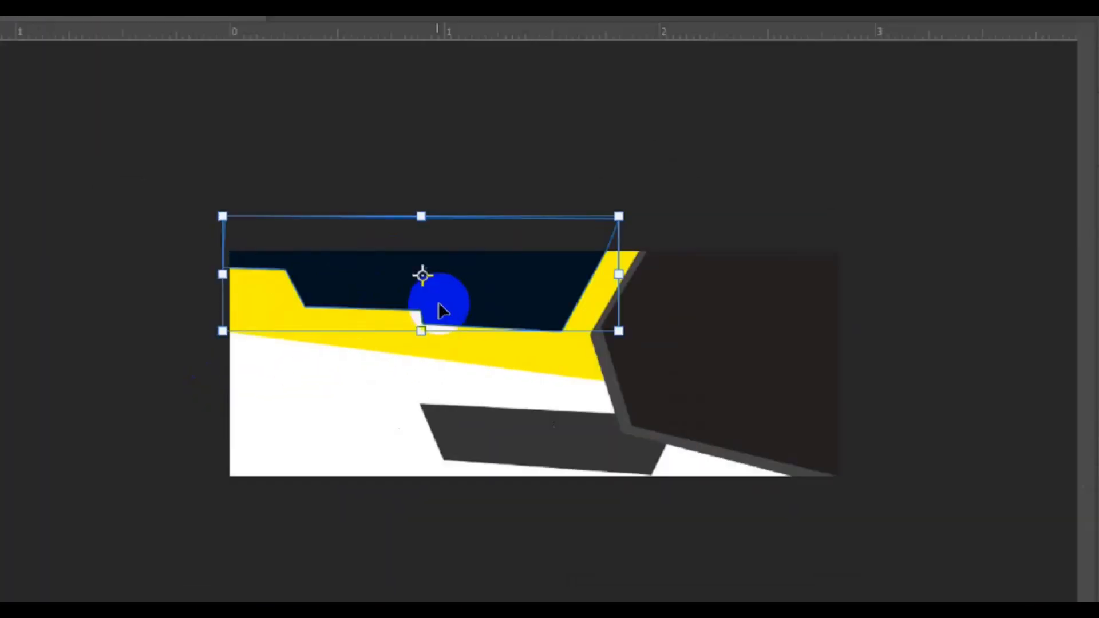
right_click(438, 303)
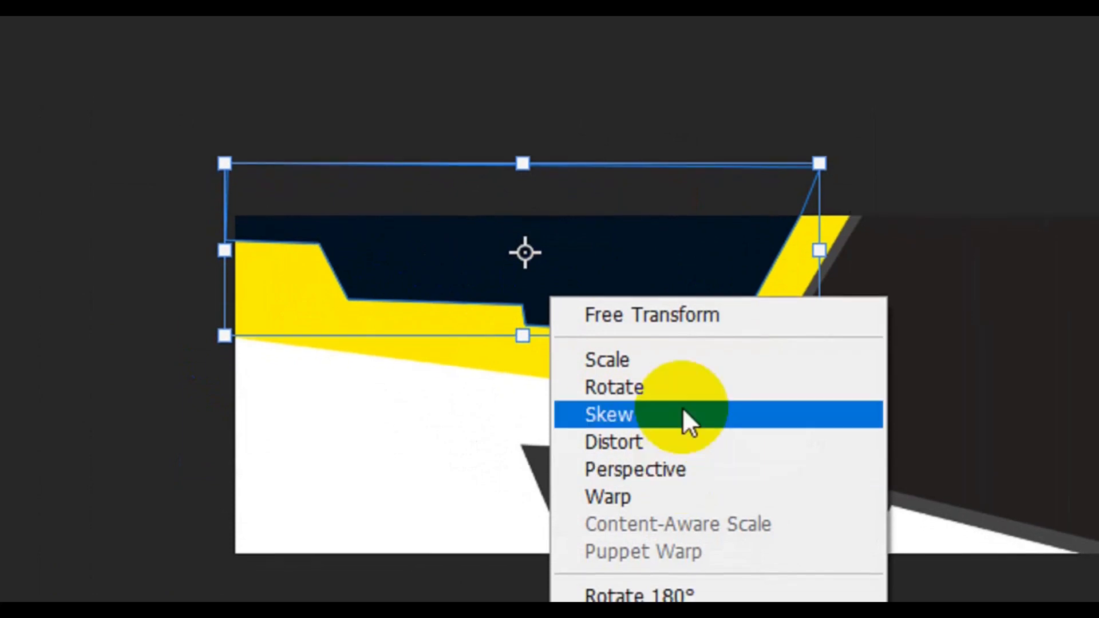
click(687, 416)
drag(516, 170, 538, 163)
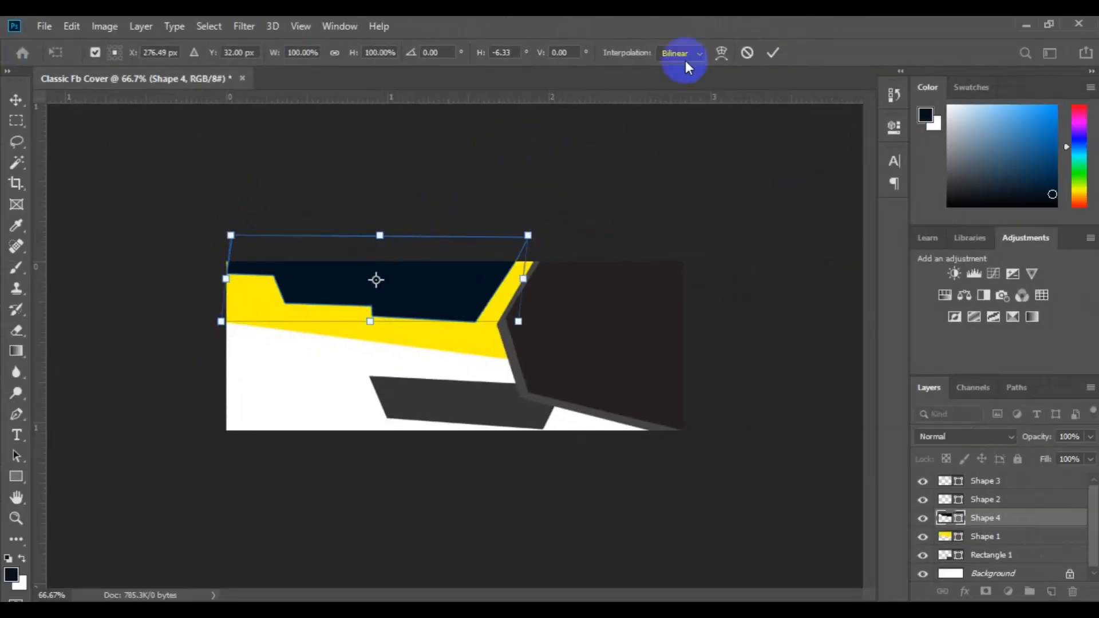
click(768, 53)
drag(445, 289, 437, 287)
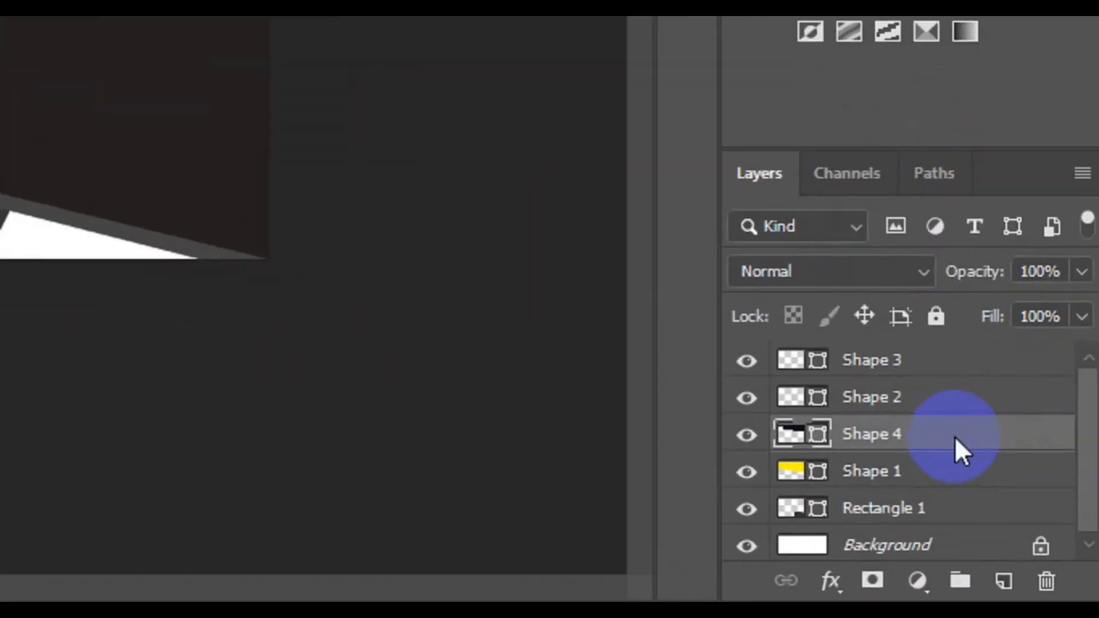
Step: Duplicate the Shape 4 layer under the name Shape 5
right_click(1027, 522)
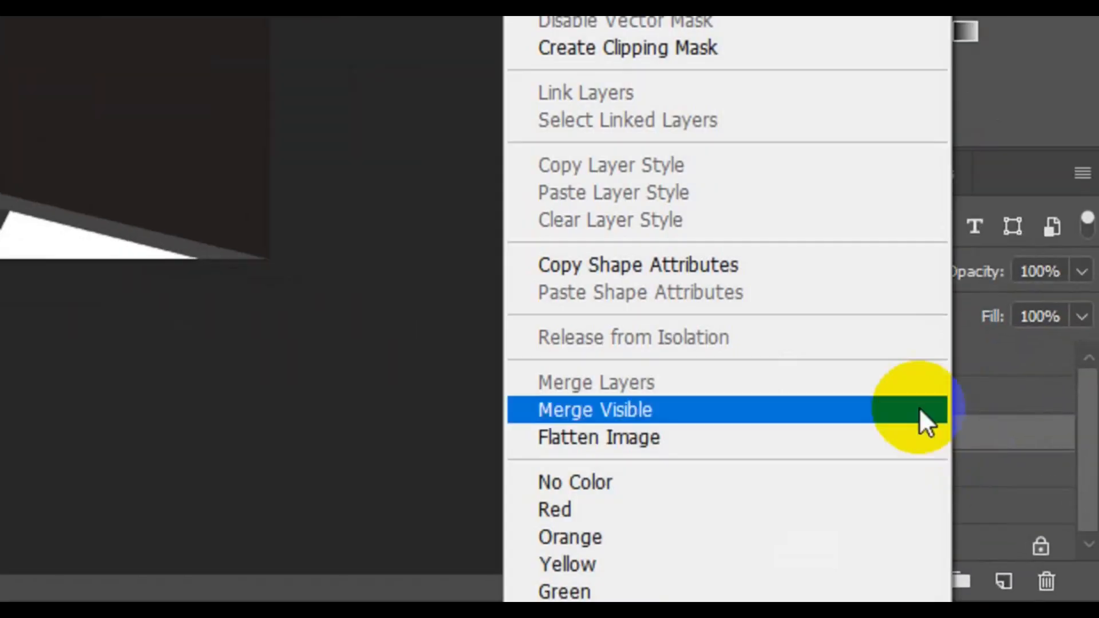
click(611, 153)
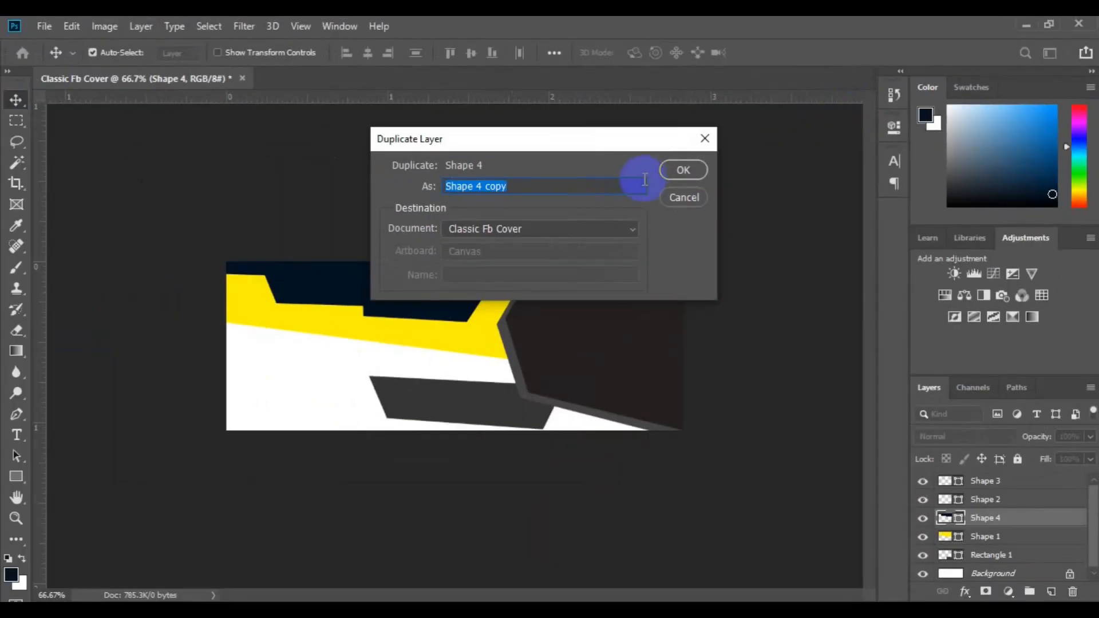
click(644, 180)
click(683, 170)
Step: Recolor the original Shape 4 white and offset it slightly down and right to form an edge beneath the navy shape
click(960, 539)
double_click(960, 540)
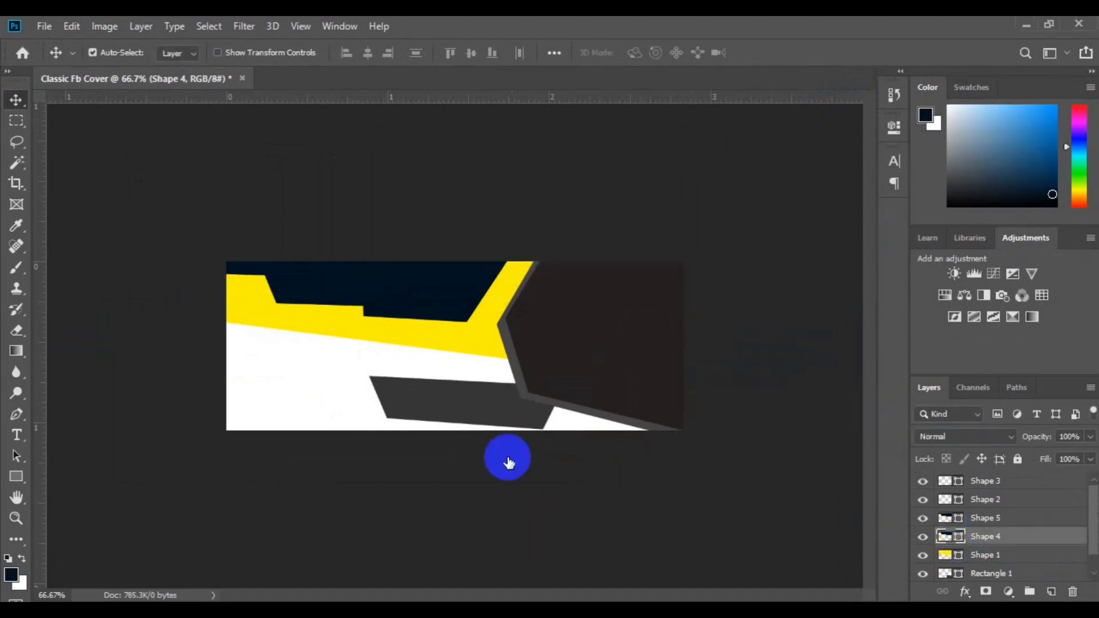
click(329, 389)
click(1016, 178)
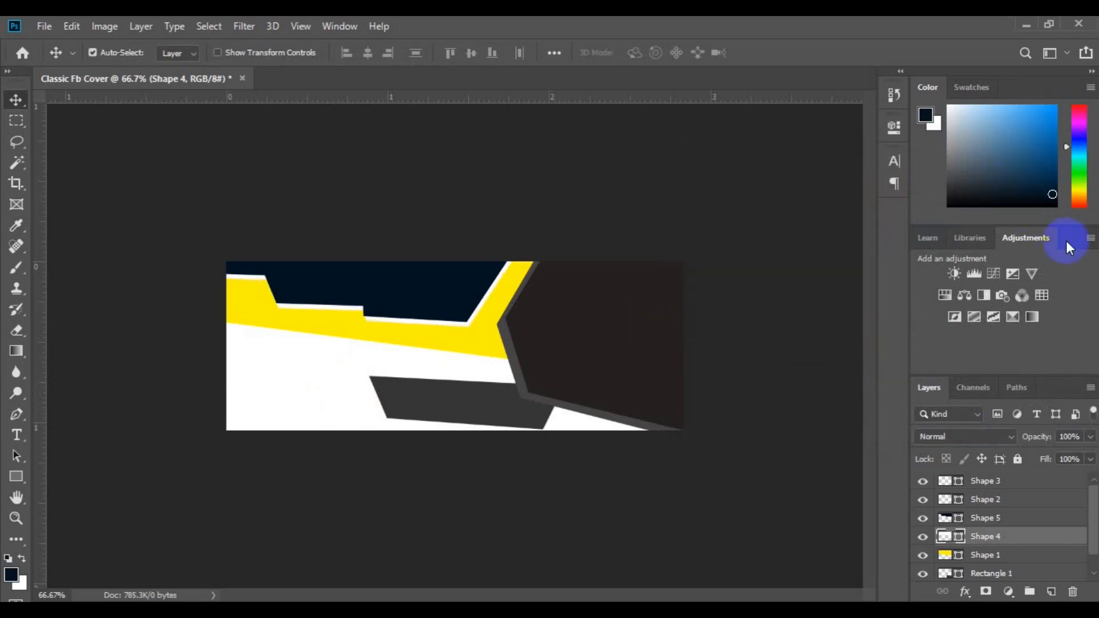
Step: Rasterize the white Shape 4 layer
key(ctrl+plus)
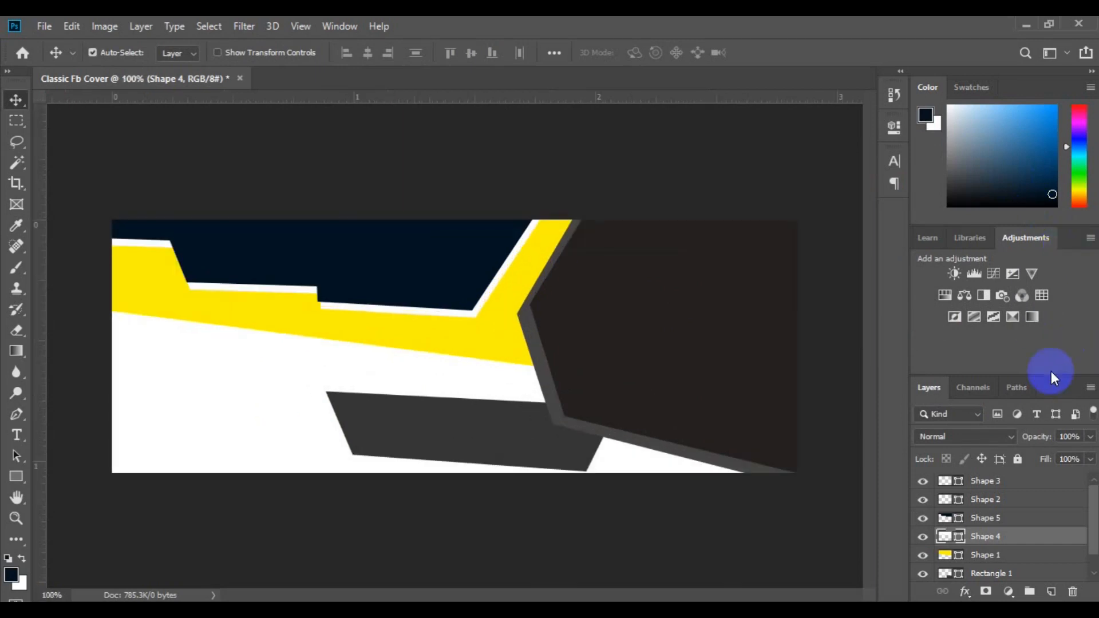
right_click(996, 543)
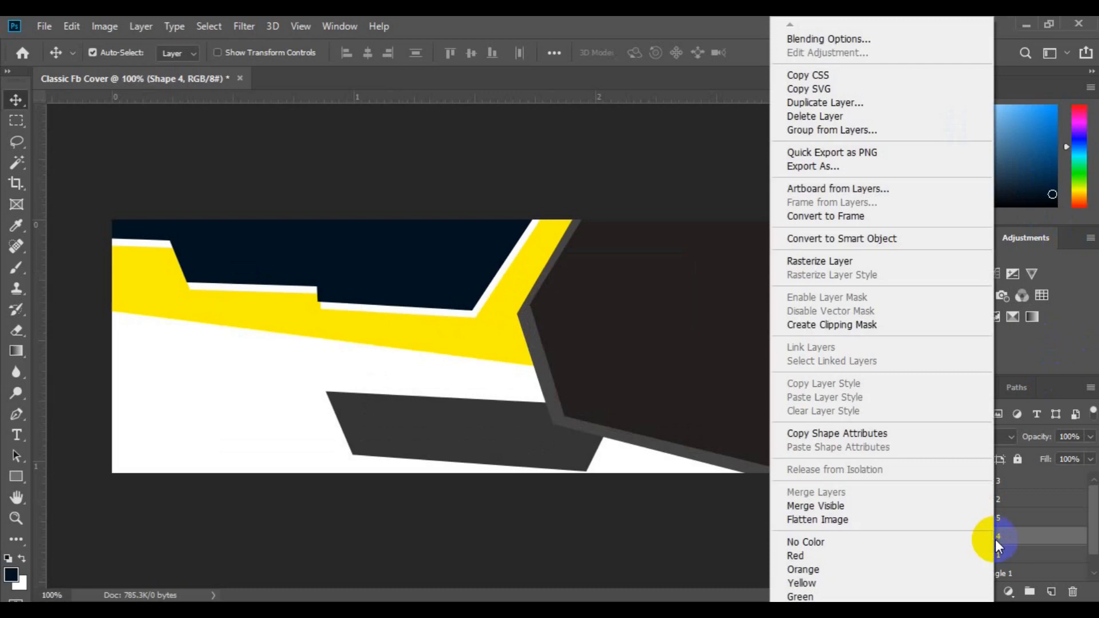
click(840, 262)
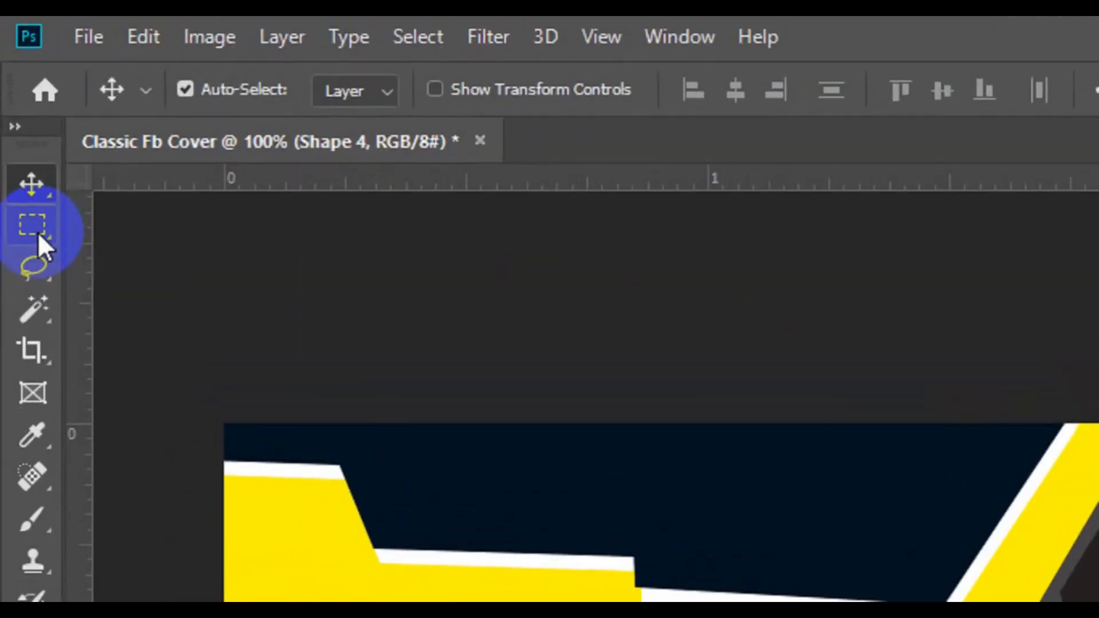
Step: Delete the white edge under the navy shape's left part up to its small step using a rectangular marquee, and deselect
click(19, 124)
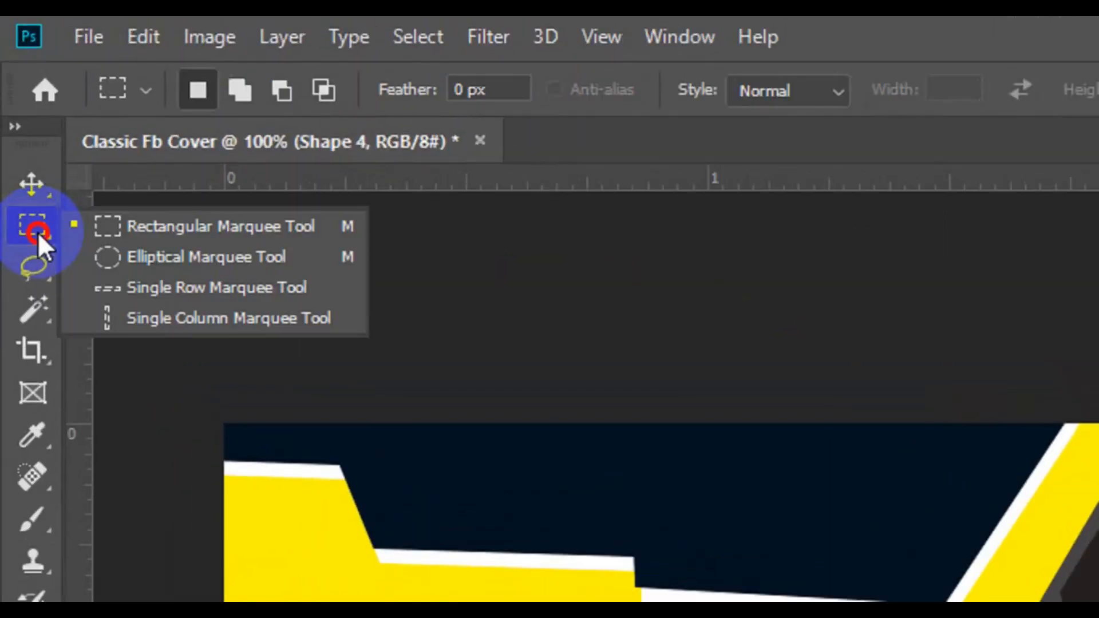
click(208, 228)
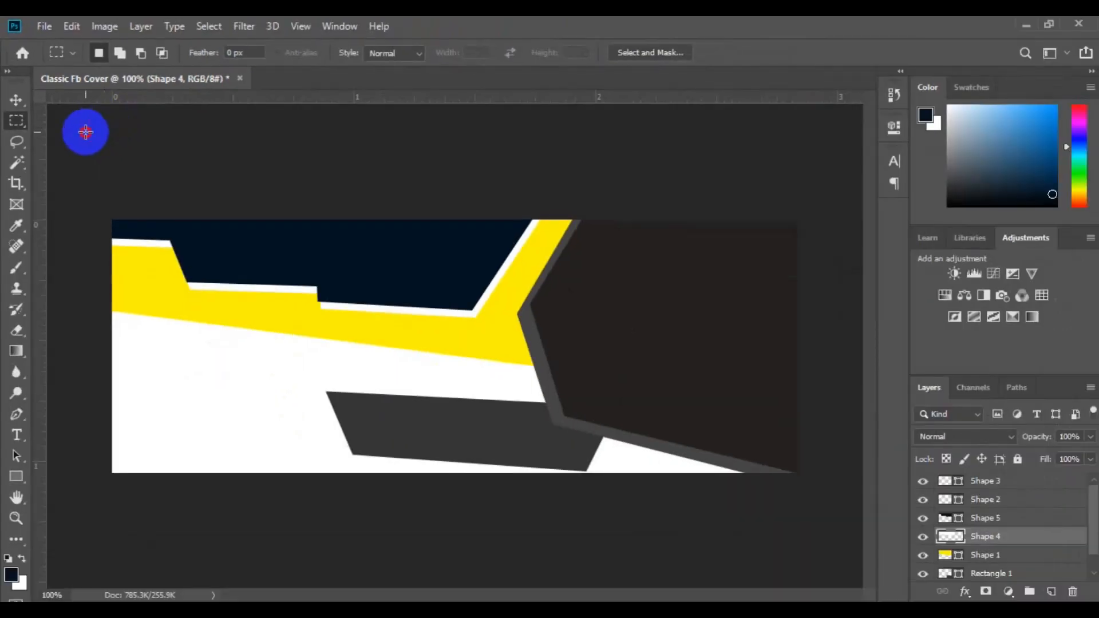
drag(86, 132, 316, 325)
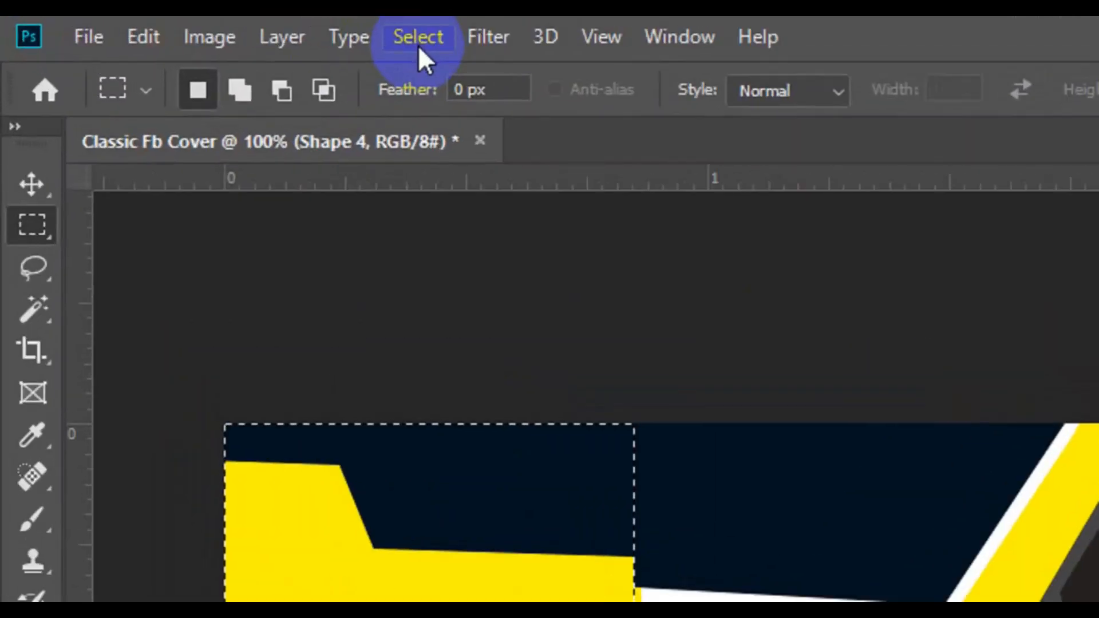
click(418, 42)
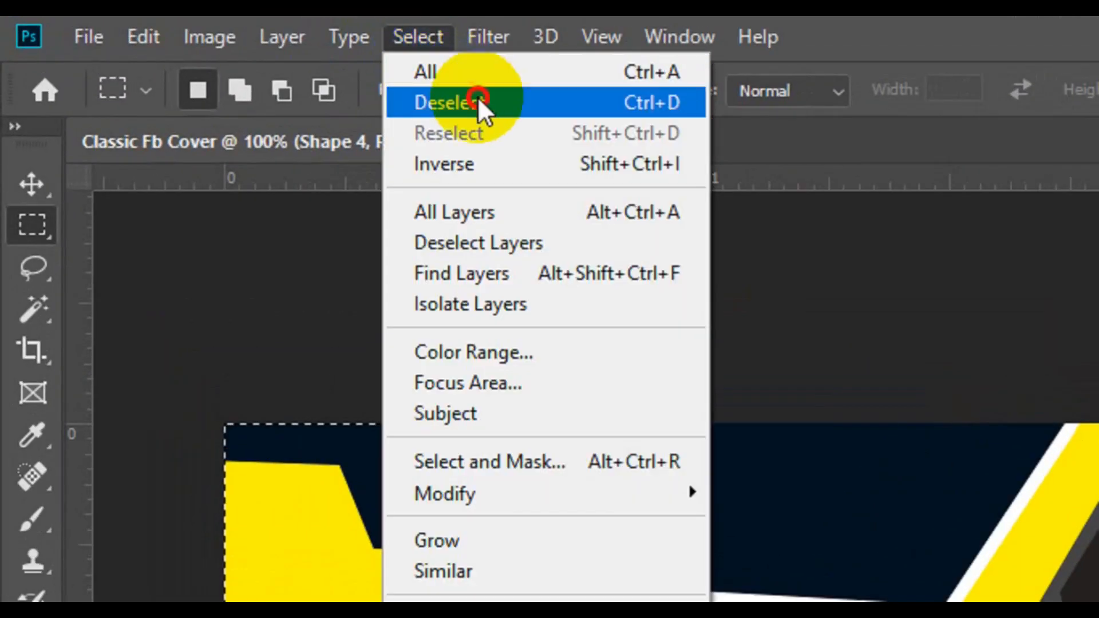
click(478, 96)
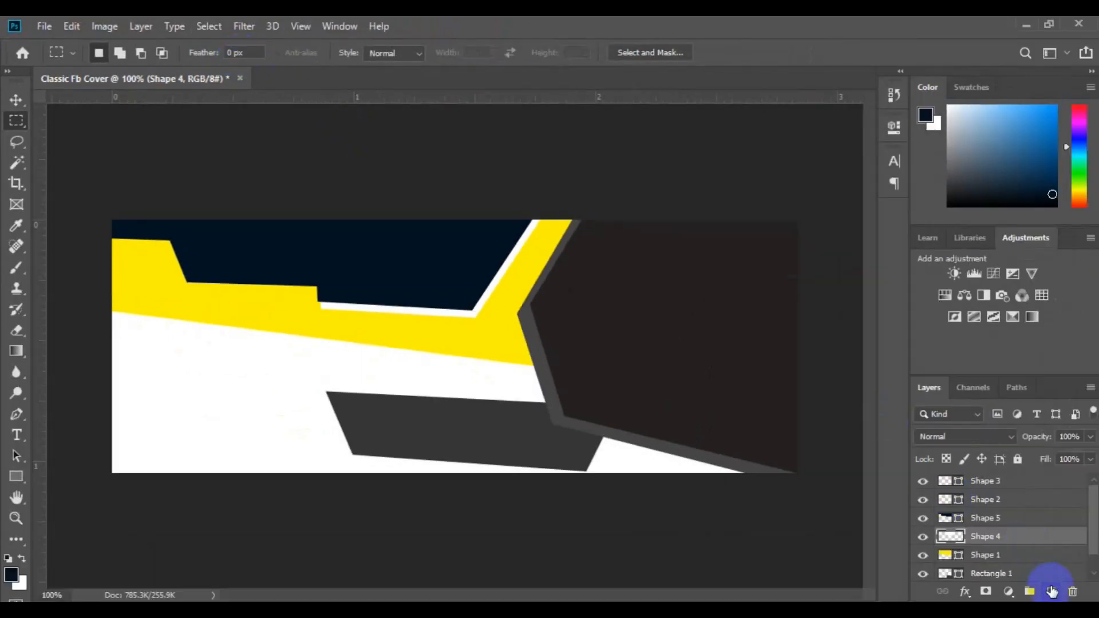
Step: Add a new layer above the white Shape 4 layer and activate the Pen tool in Shape mode
click(1051, 591)
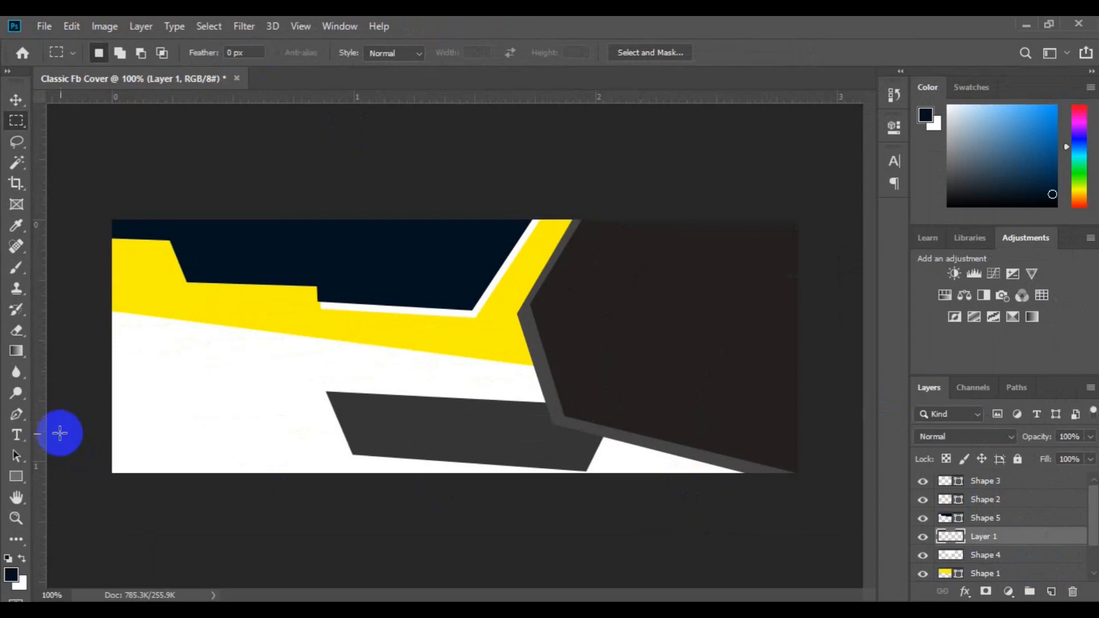
right_click(13, 413)
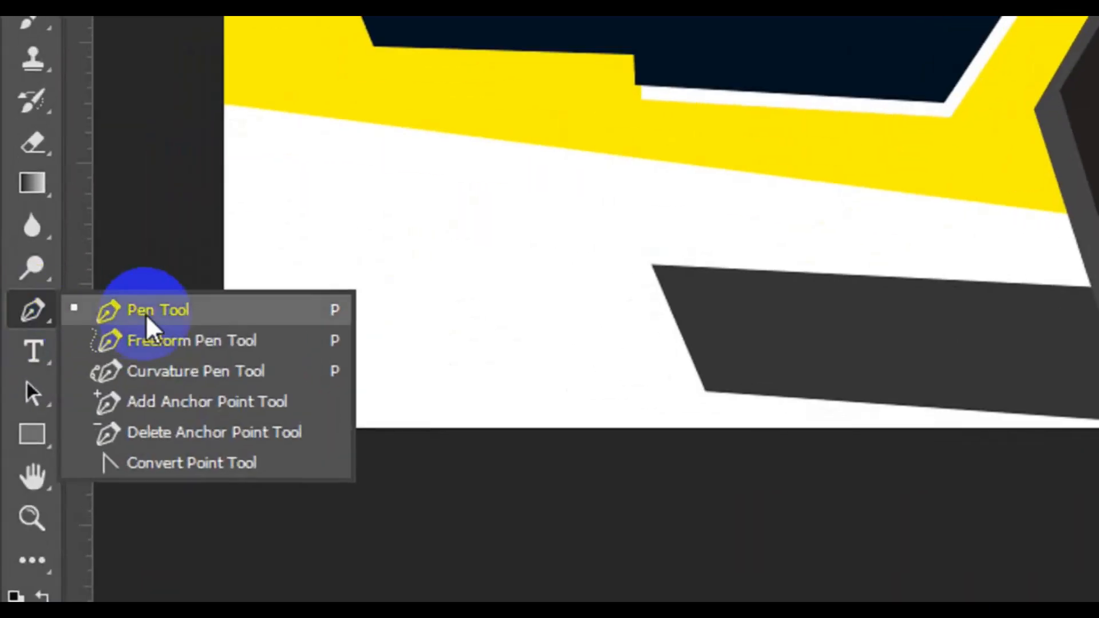
click(146, 318)
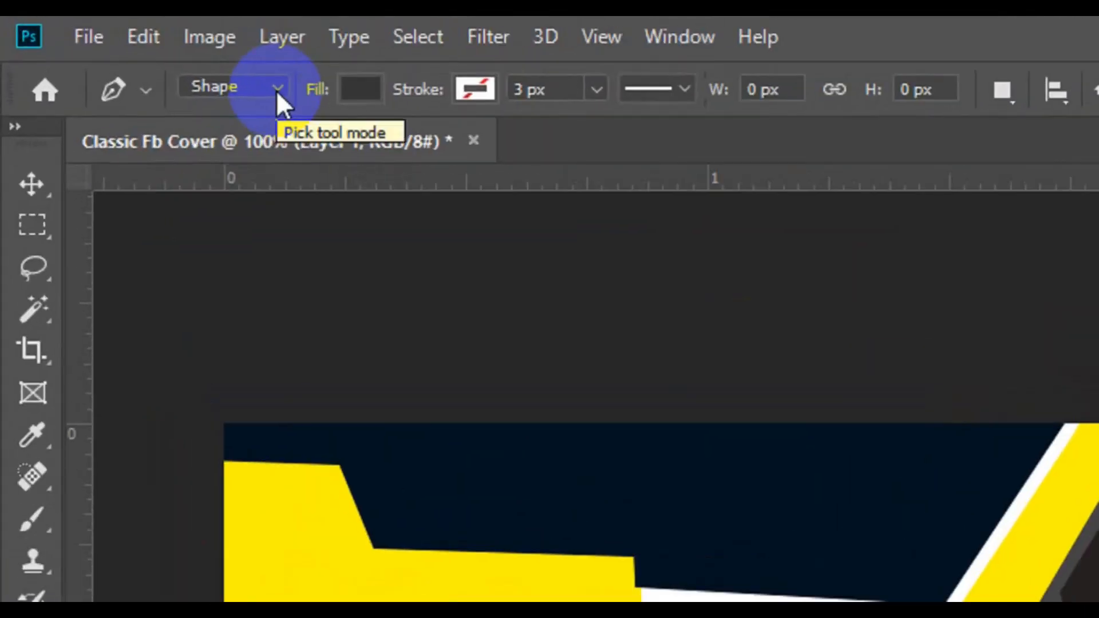
click(276, 90)
click(276, 110)
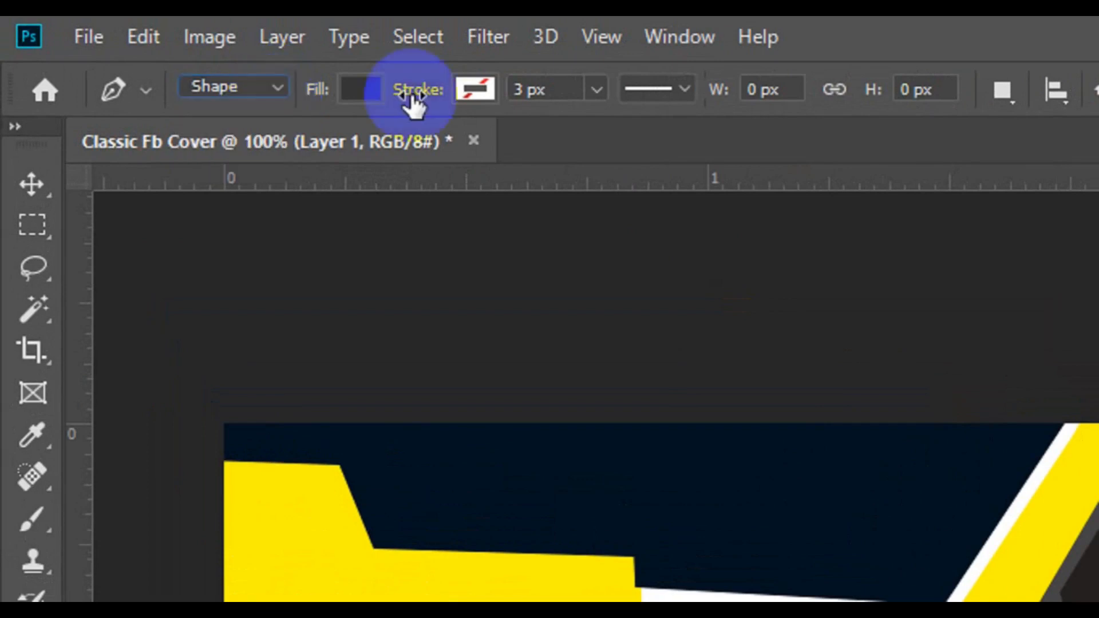
Step: Set the pen shape to no fill and a white stroke 4.68 px wide
click(367, 91)
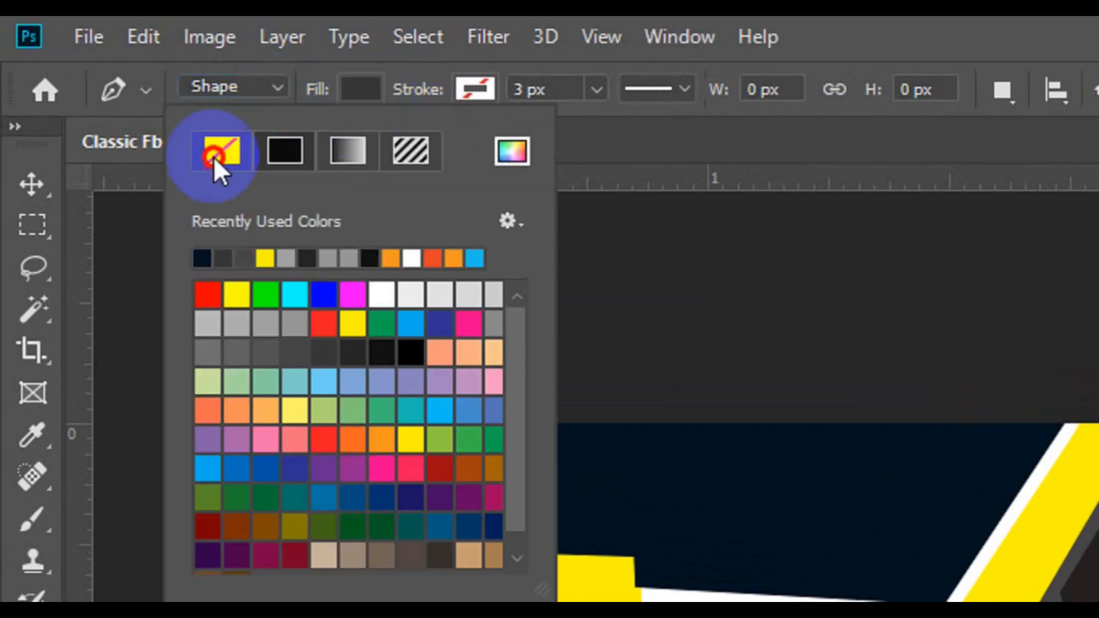
click(213, 156)
click(496, 91)
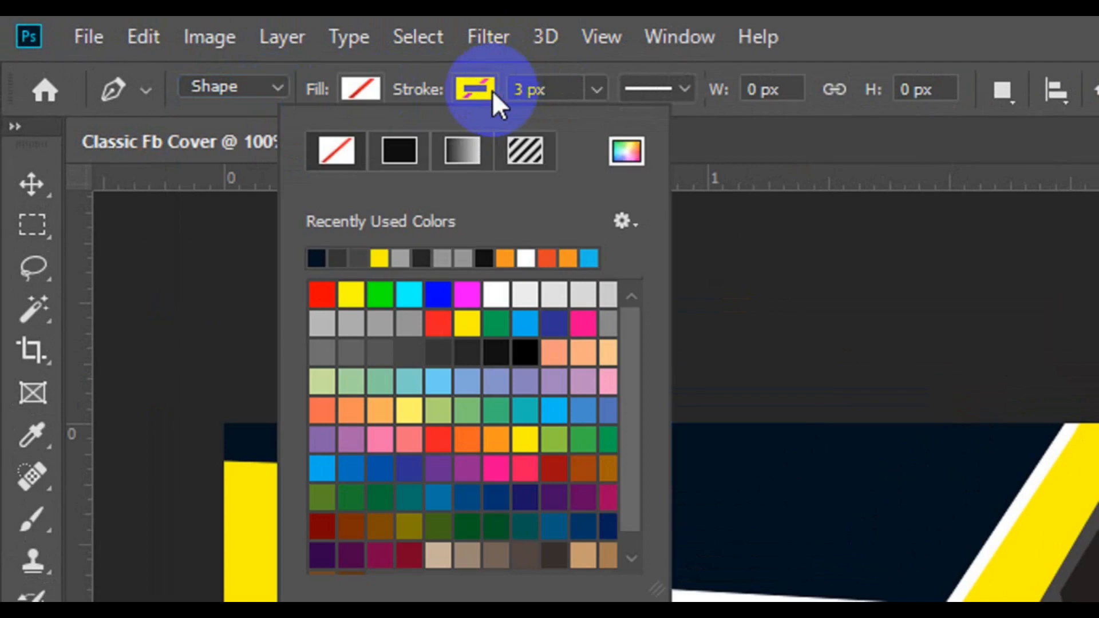
click(499, 293)
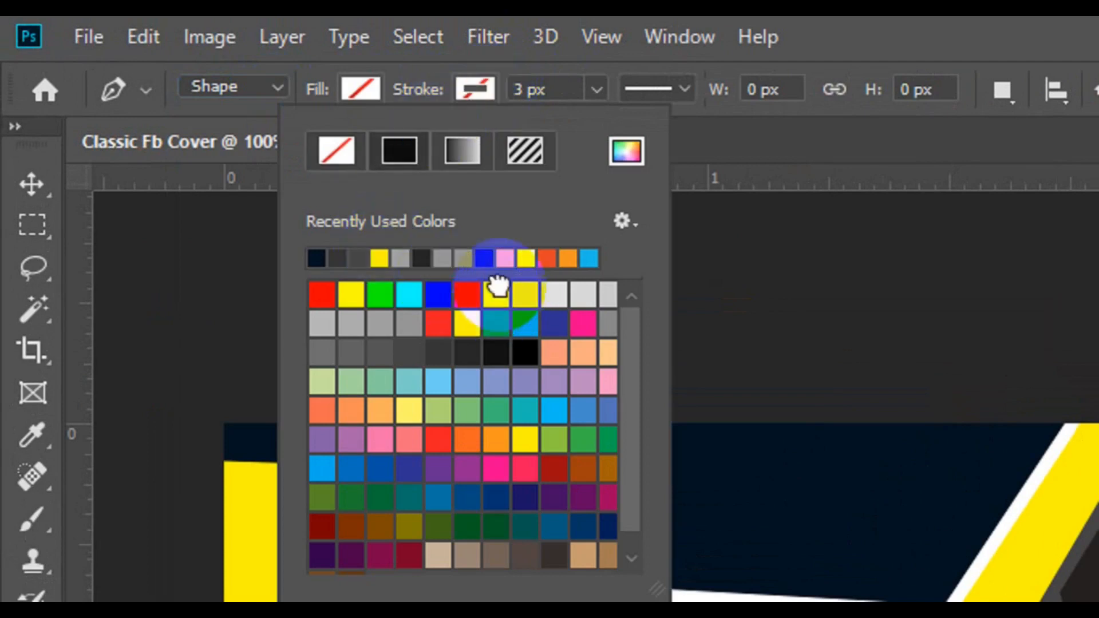
click(596, 92)
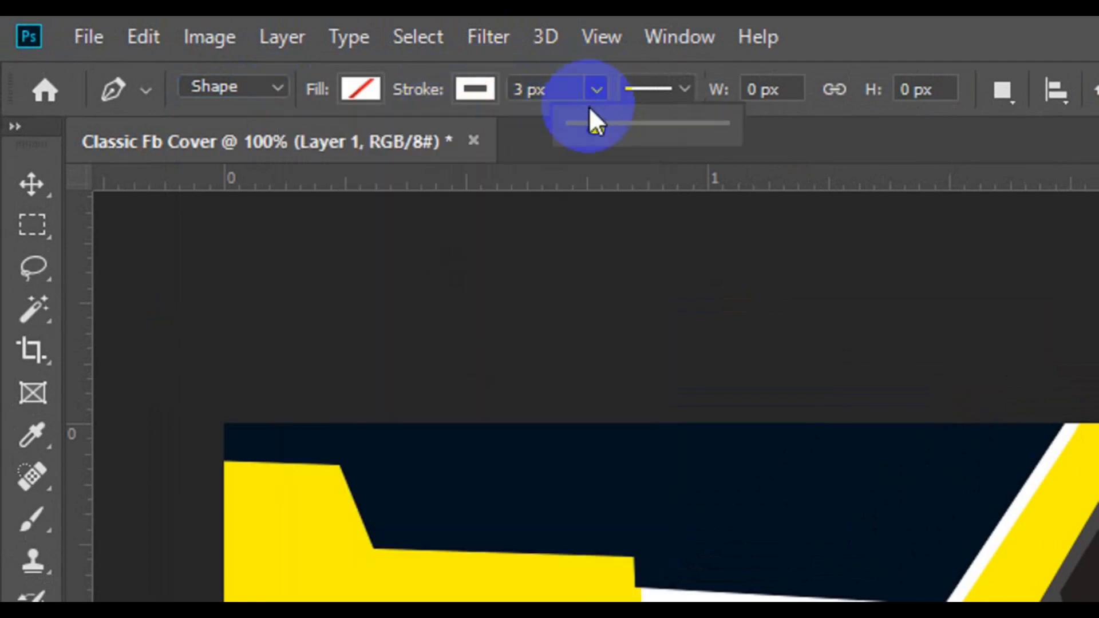
drag(595, 120, 599, 120)
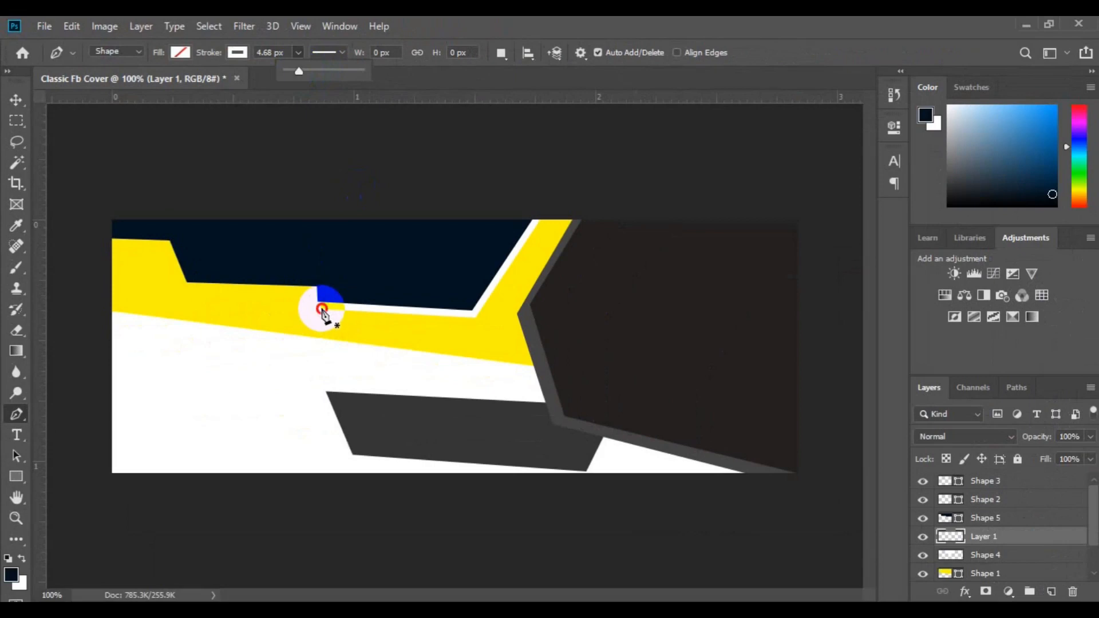
Step: Draw a straight line about 262 px wide from the white edge's left end to the banner's left border
click(322, 310)
click(322, 309)
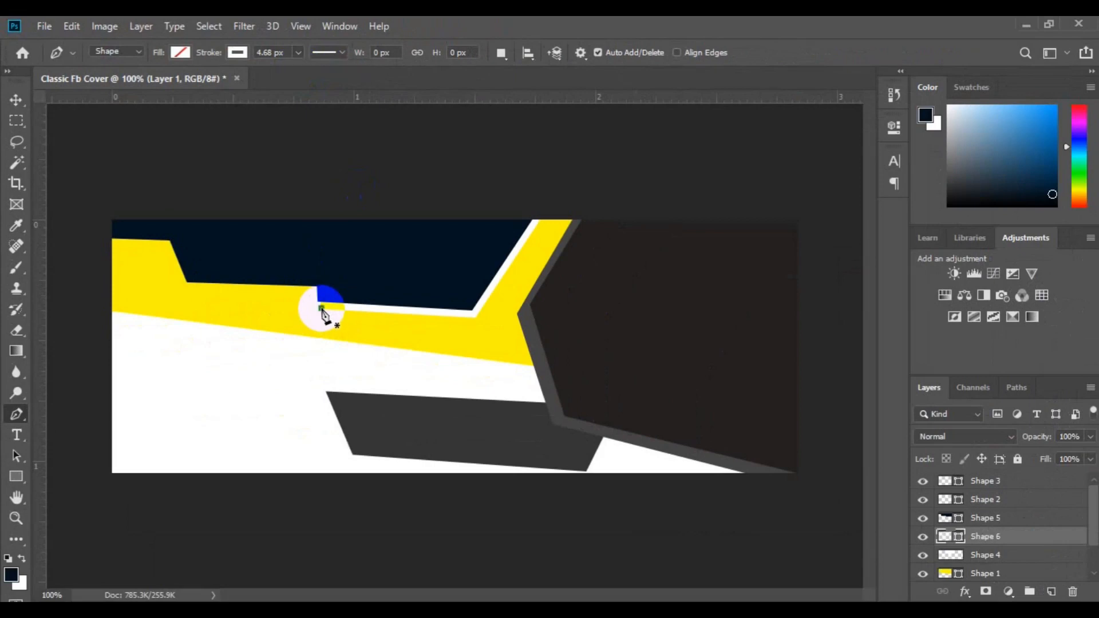
shift+click(111, 282)
Step: Raise the white line's left end until the path is 21 px high, and finish the path
key(Up)
key(Up)
key(Up)
key(Up)
key(Up)
key(Up)
key(Up)
key(Up)
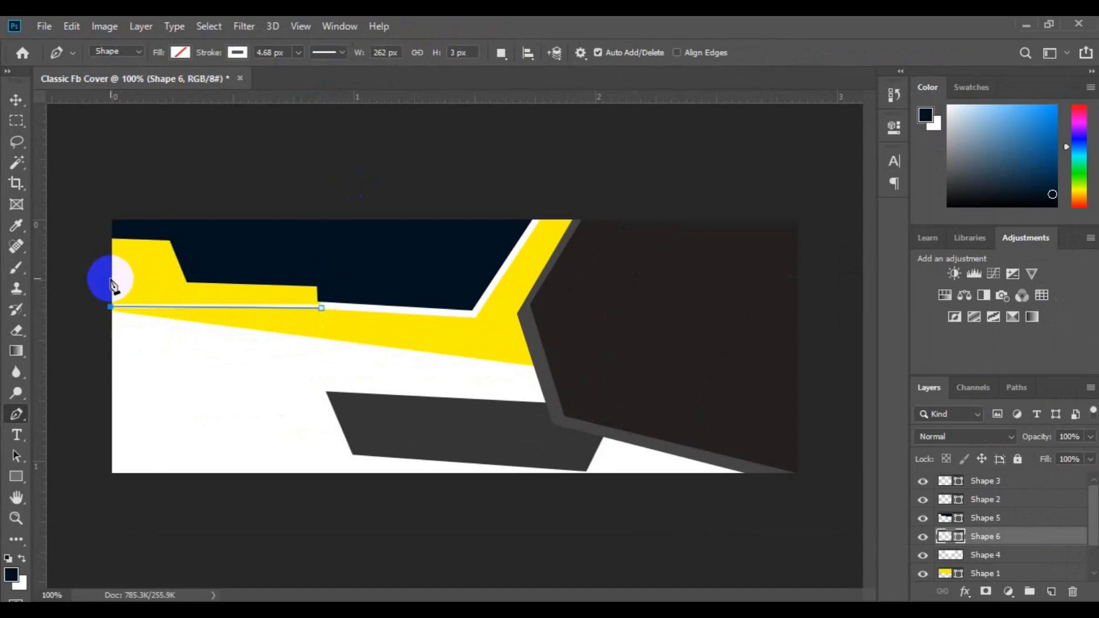
key(Up)
key(Up)
key(Up)
key(Up)
key(Up)
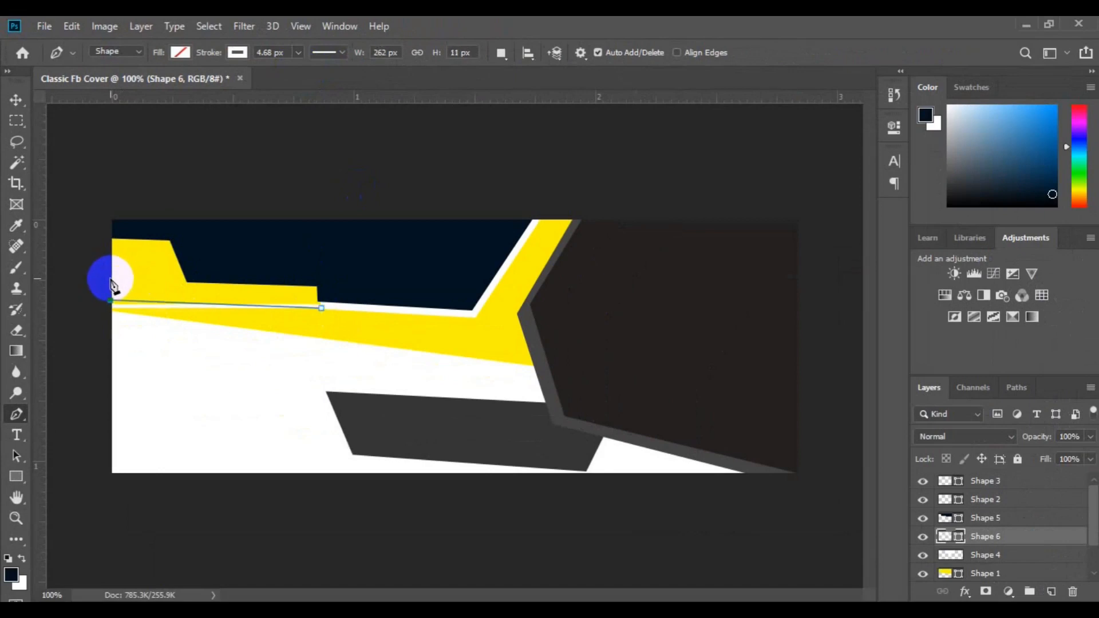
key(Up)
key(Up)
key(Up)
key(Up)
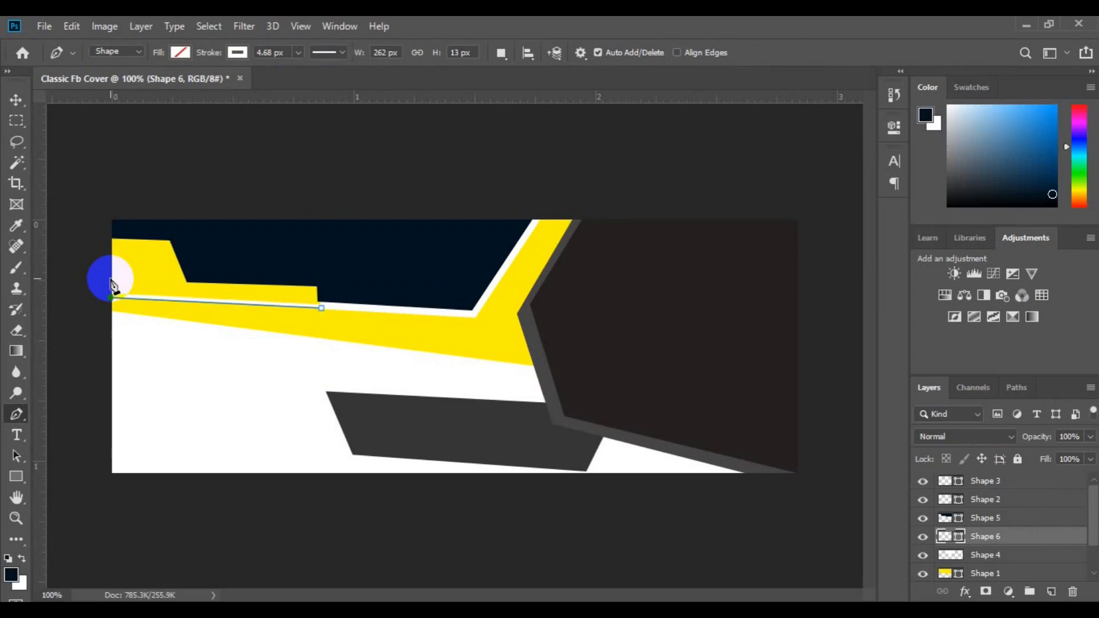
key(Up)
key(Up)
key(Up)
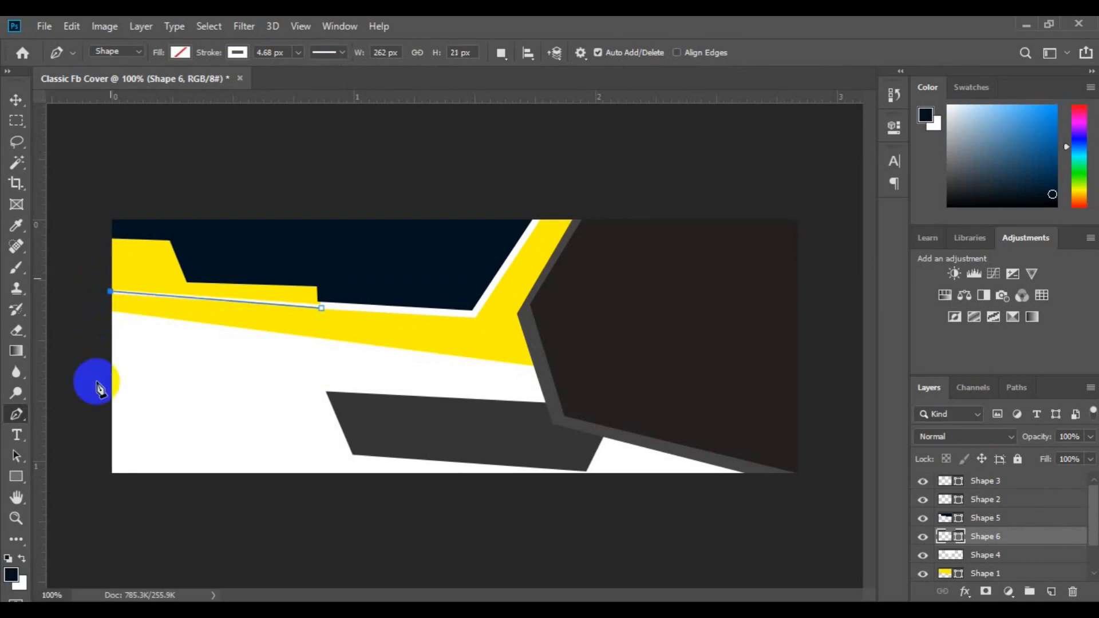
key(Return)
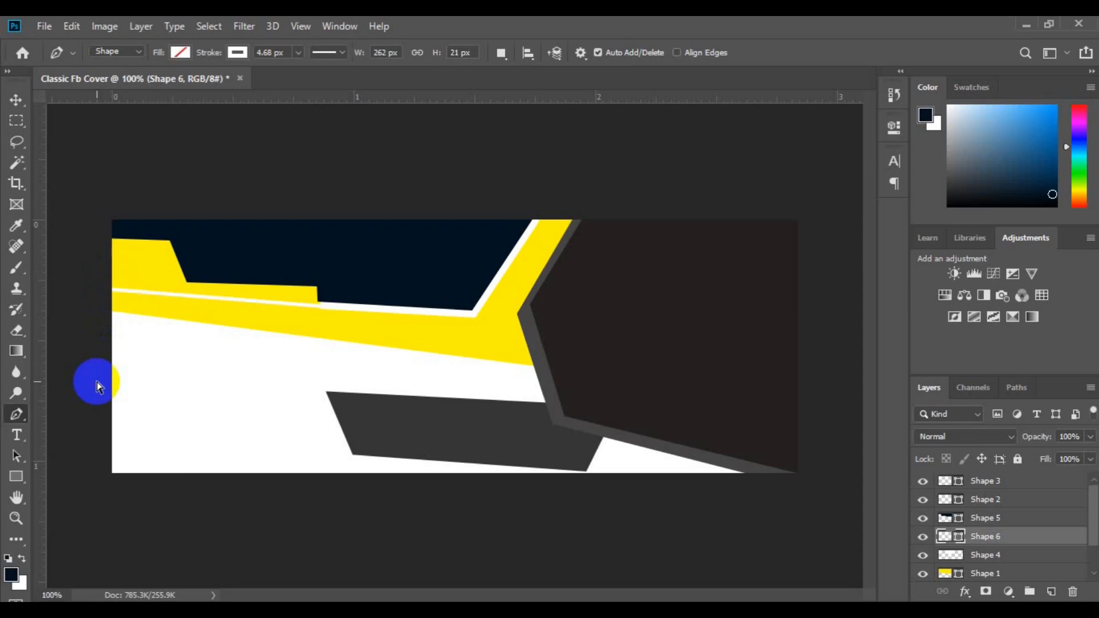
key(v)
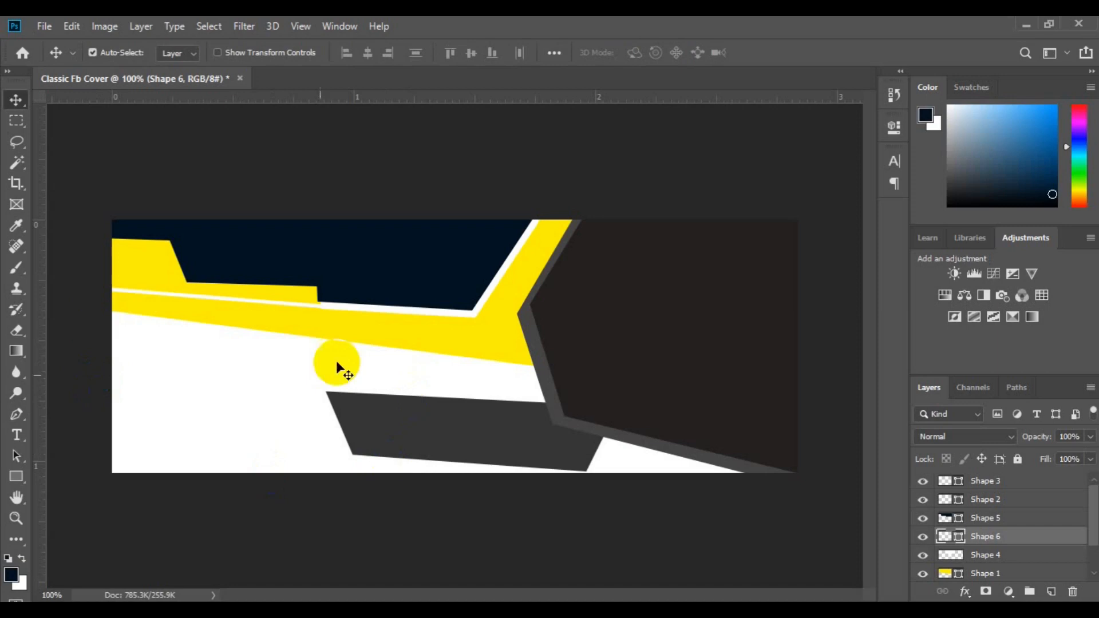
Step: Select the Shape 5, Shape 6 and Shape 4 layers and move the navy shape and its white edges slightly up together
ctrl+click(441, 248)
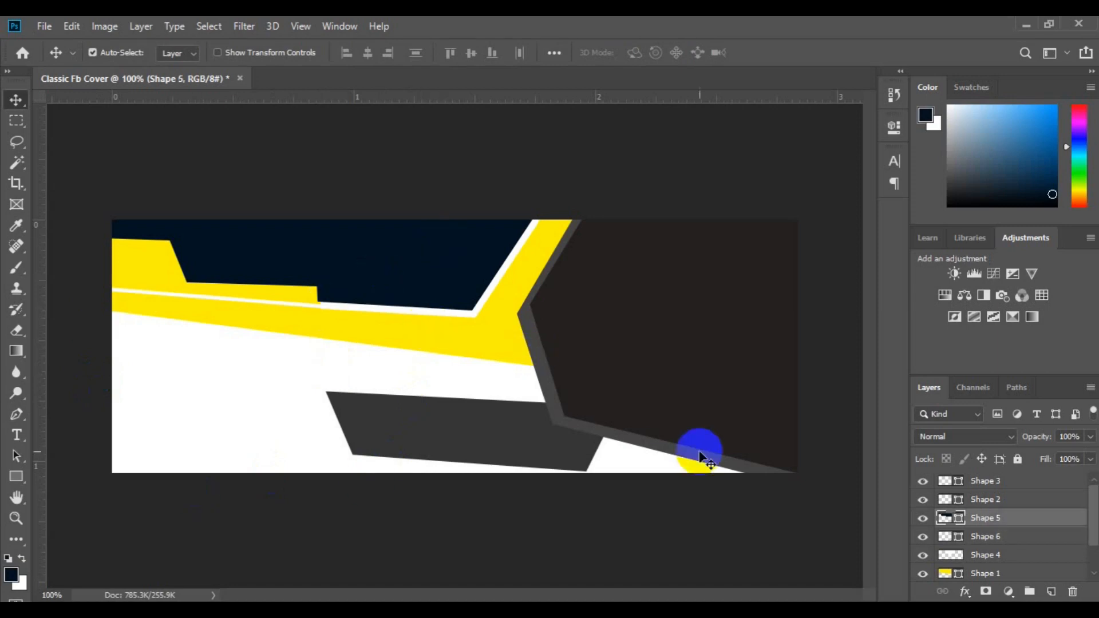
click(488, 294)
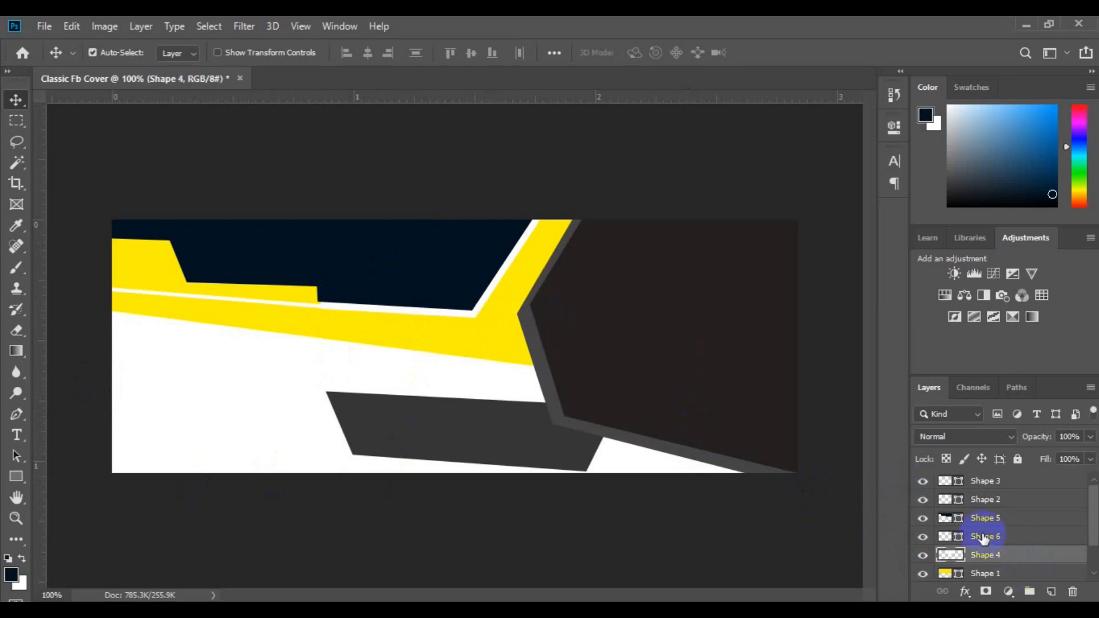
click(928, 540)
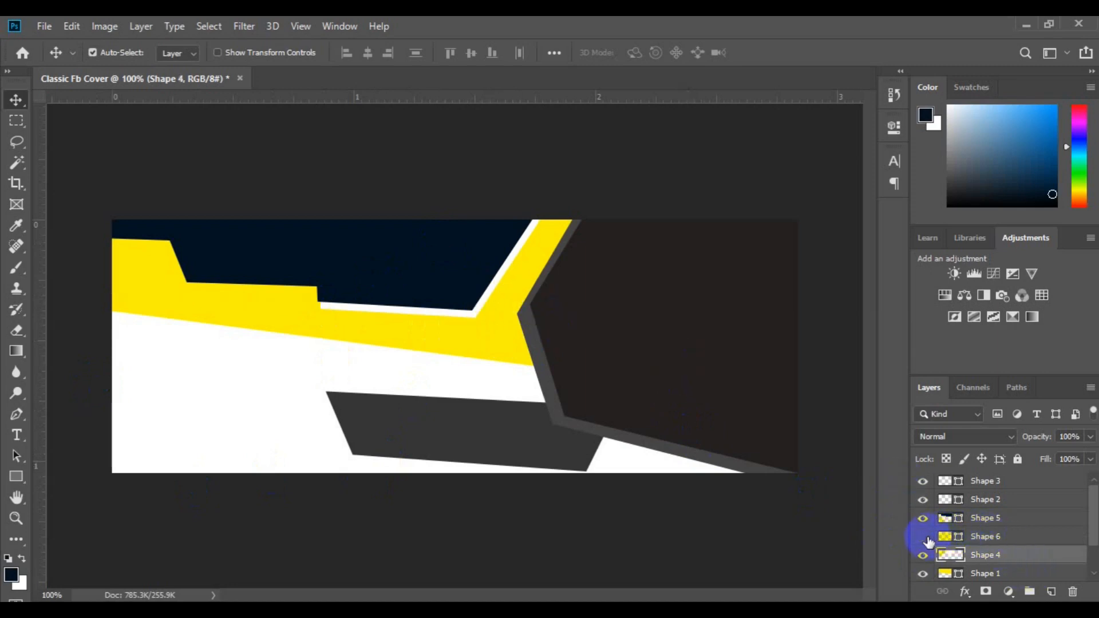
shift+click(996, 521)
drag(385, 284, 385, 273)
key(ctrl+t)
click(773, 52)
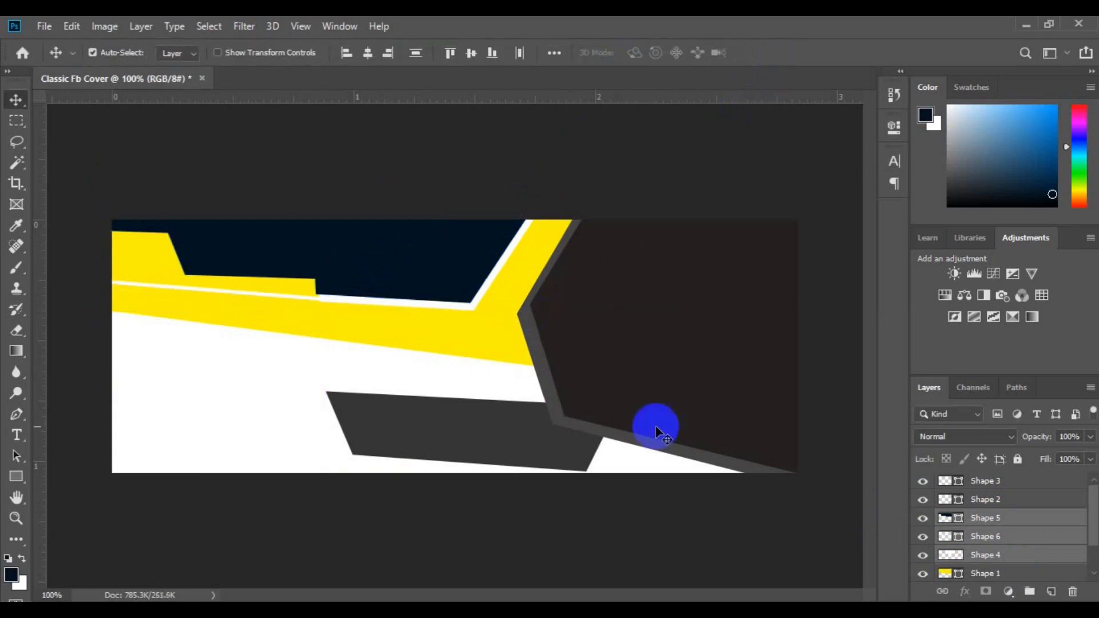
Step: Place the car dealership photo from the freepik stockpoto folder as an embedded image above the Shape 3 layer
click(673, 327)
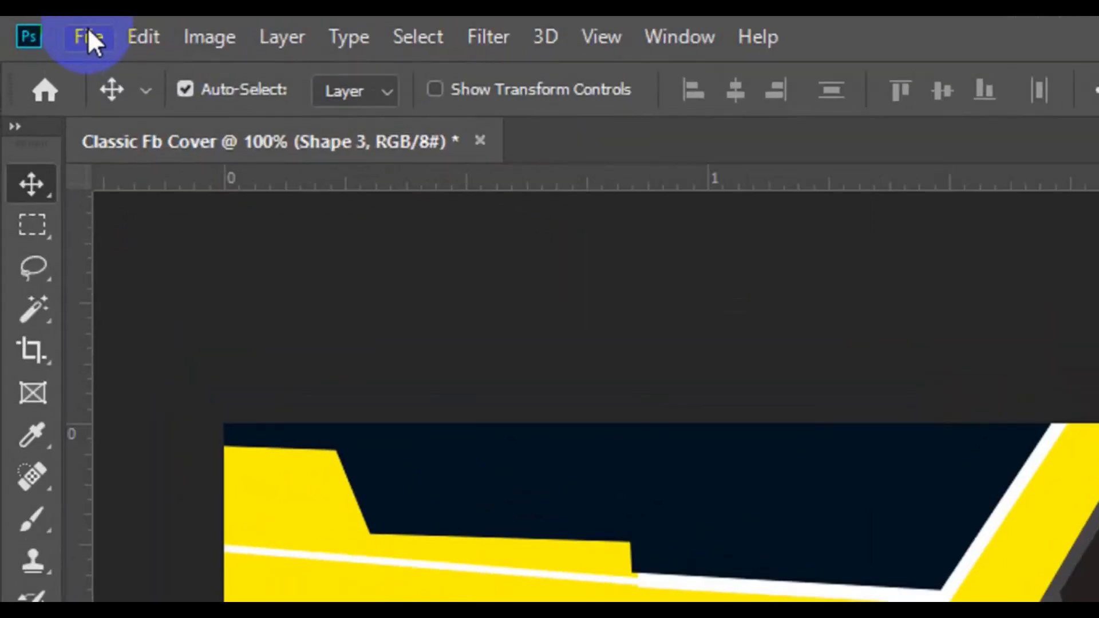
click(45, 26)
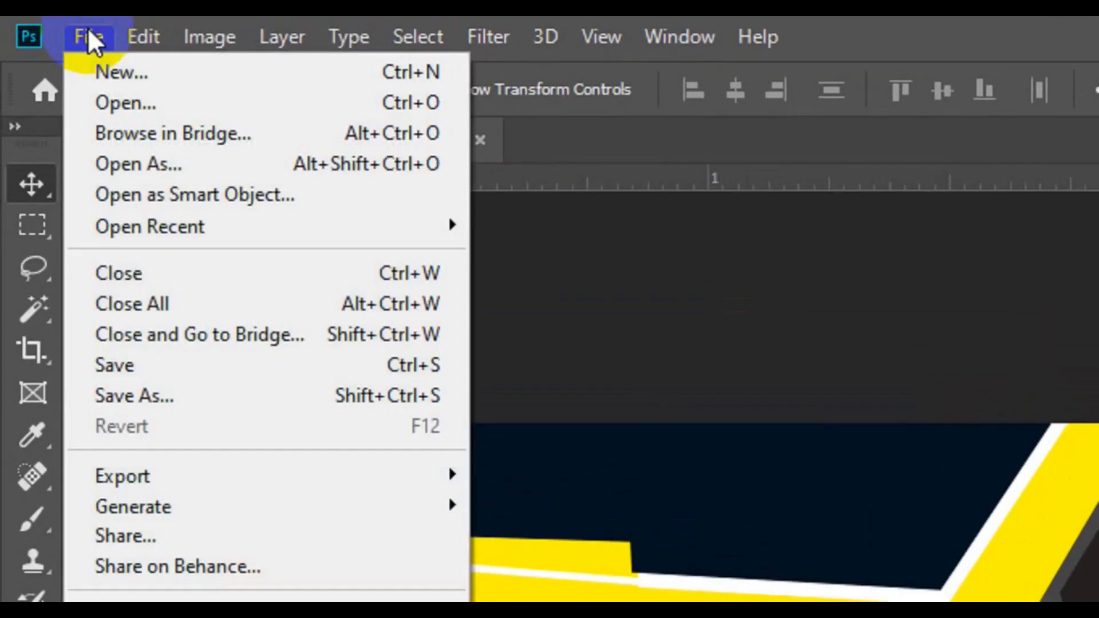
click(291, 444)
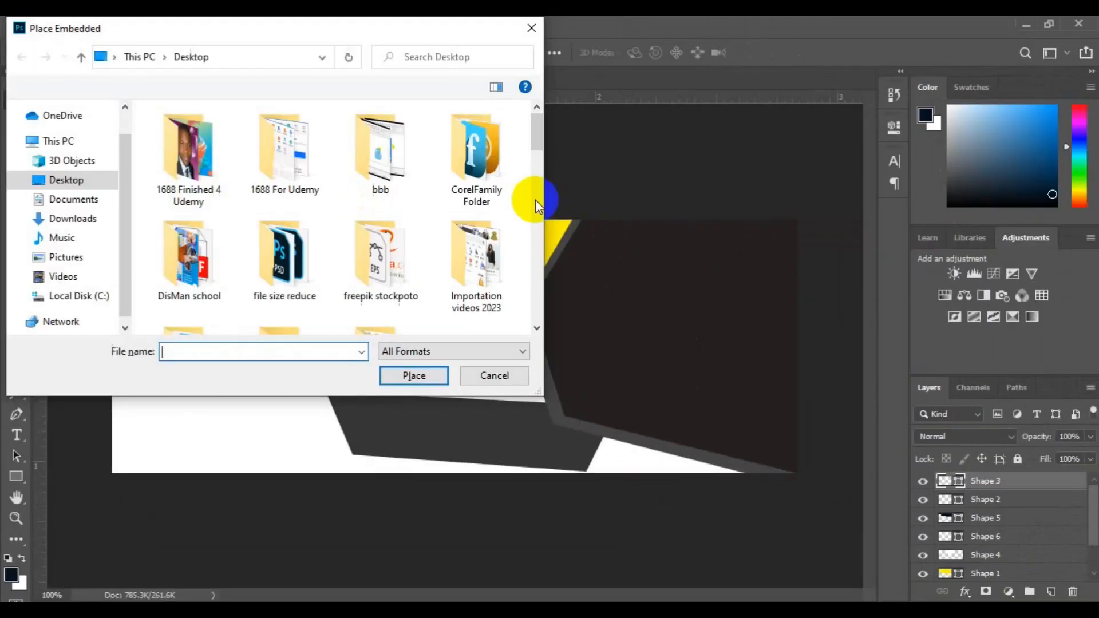
click(400, 270)
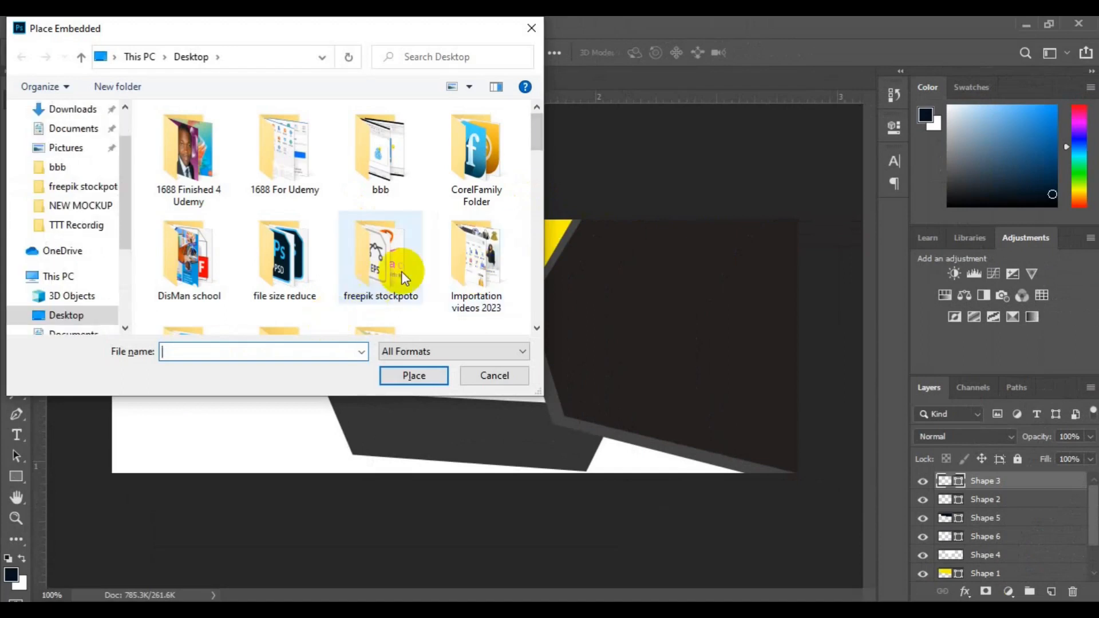
scroll(537, 324, down, 10)
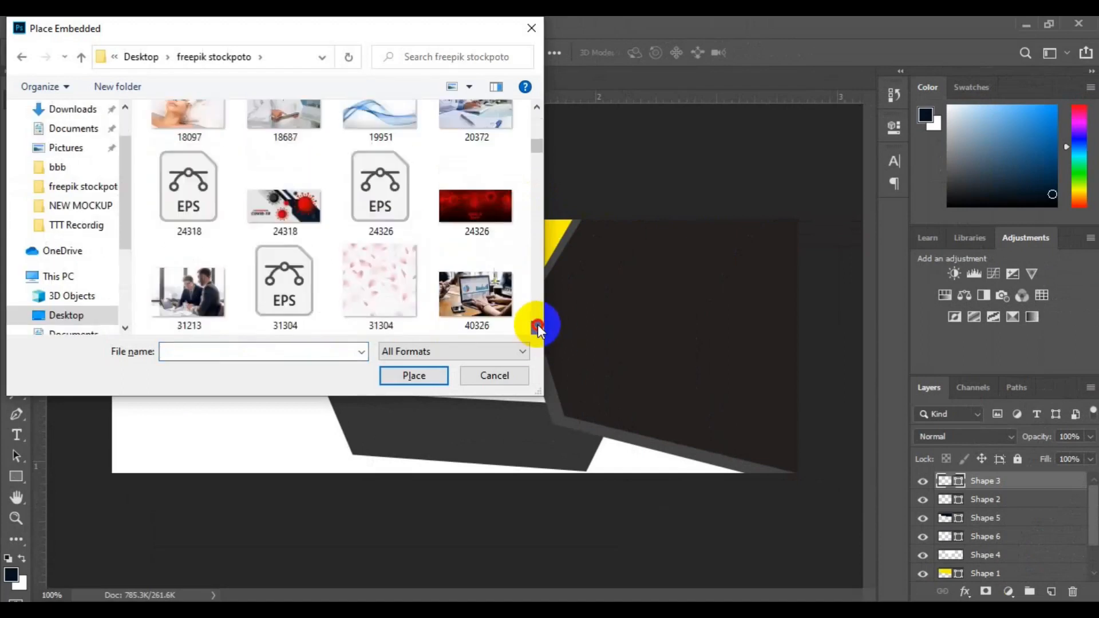
click(535, 159)
click(380, 150)
click(414, 376)
Step: Position the car photo over the near-black shape at X 628.50 px, Y 155.50 px, flip it horizontally and commit the placement
drag(516, 324, 685, 343)
right_click(652, 428)
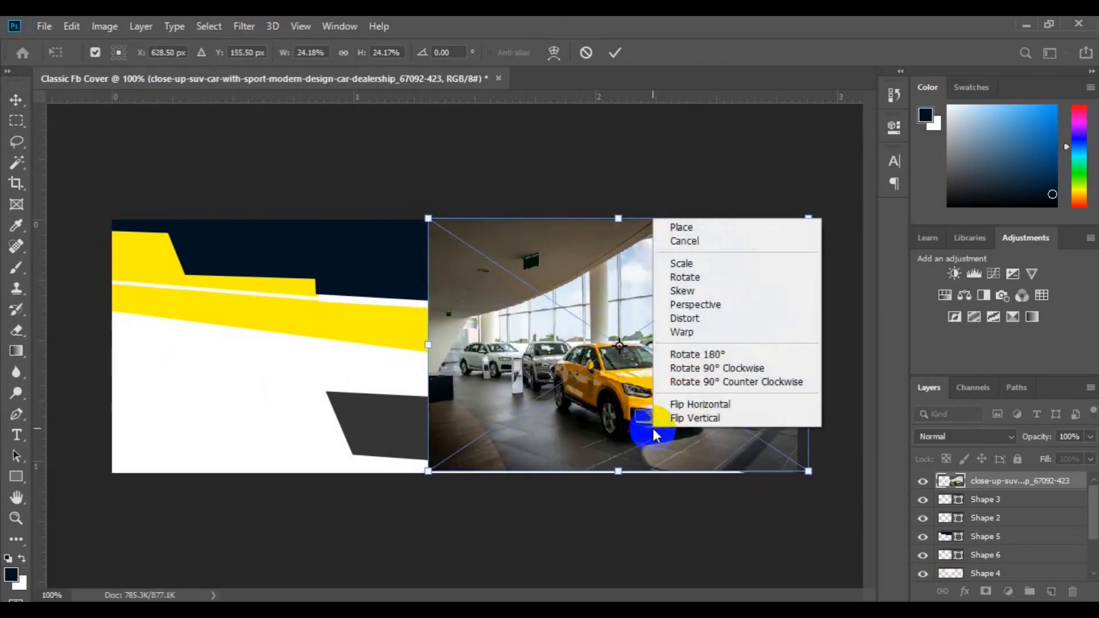
click(713, 407)
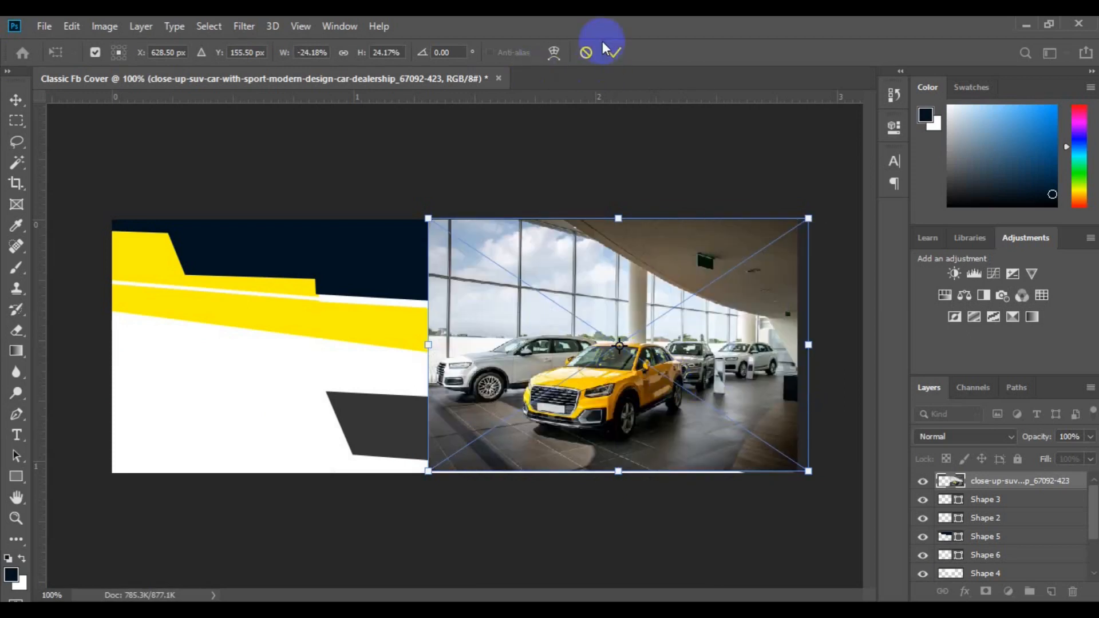
click(612, 53)
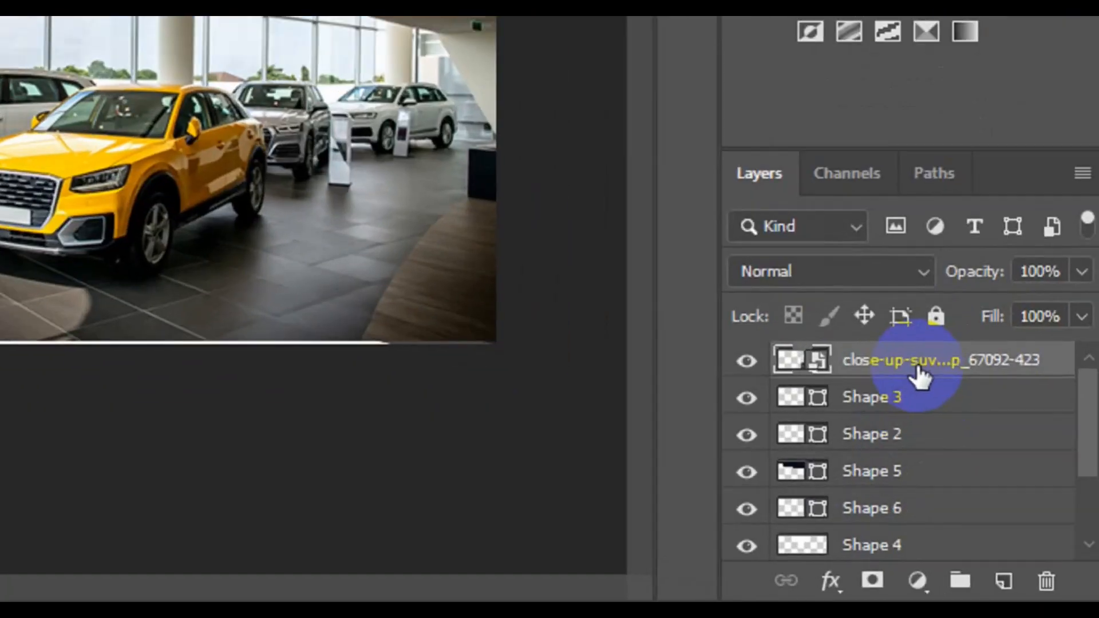
Step: Clip the car photo to Shape 3 and shift it right so the yellow car sits fully inside the shape
right_click(918, 375)
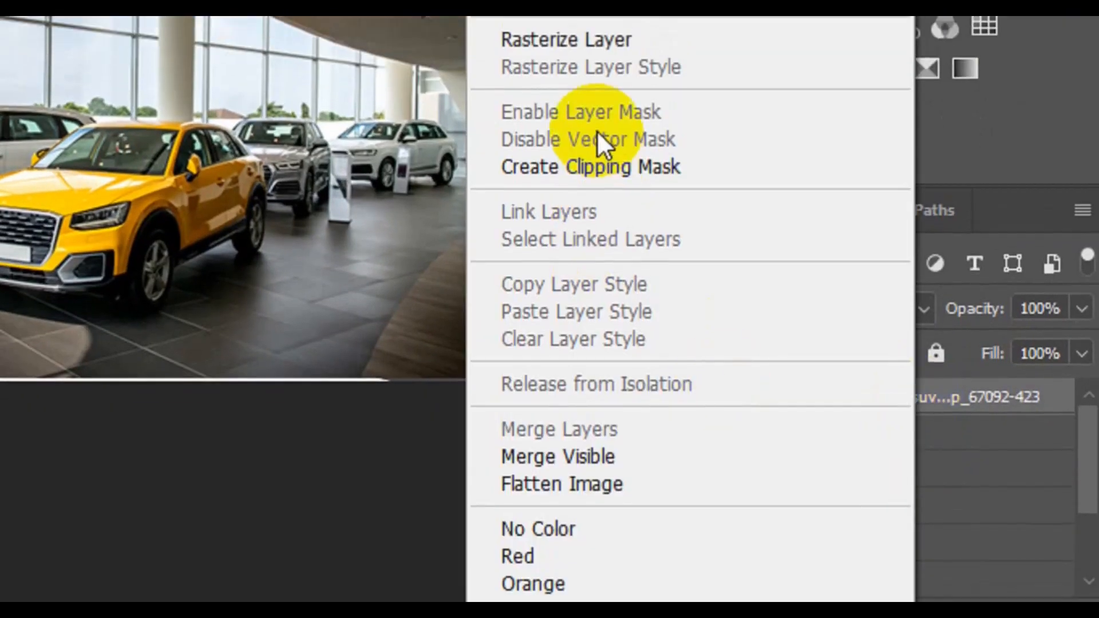
click(622, 166)
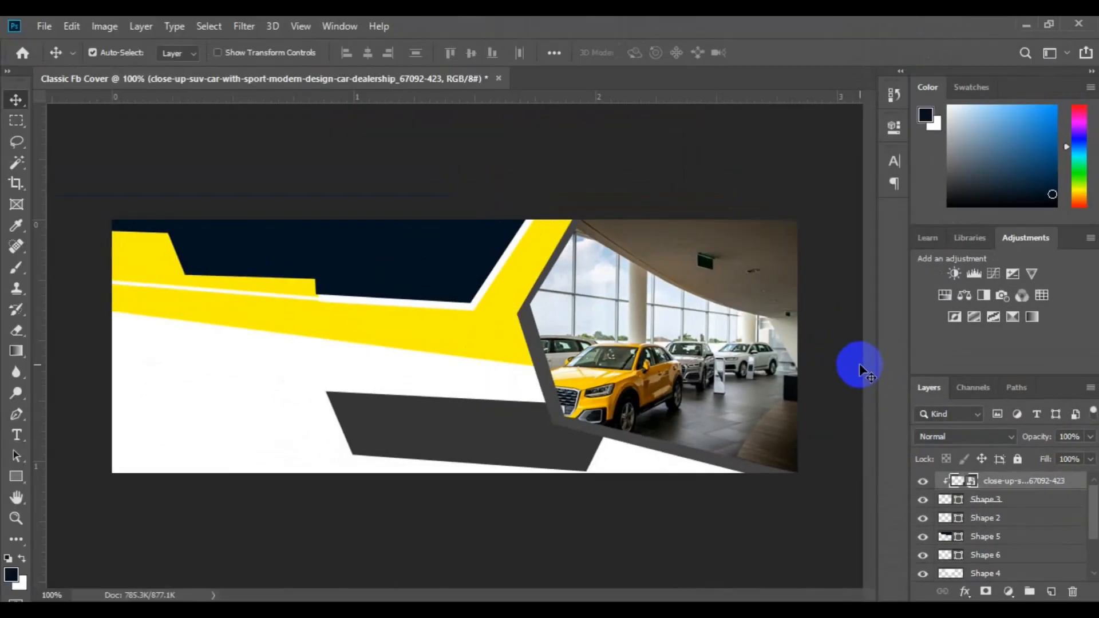
drag(653, 316, 698, 318)
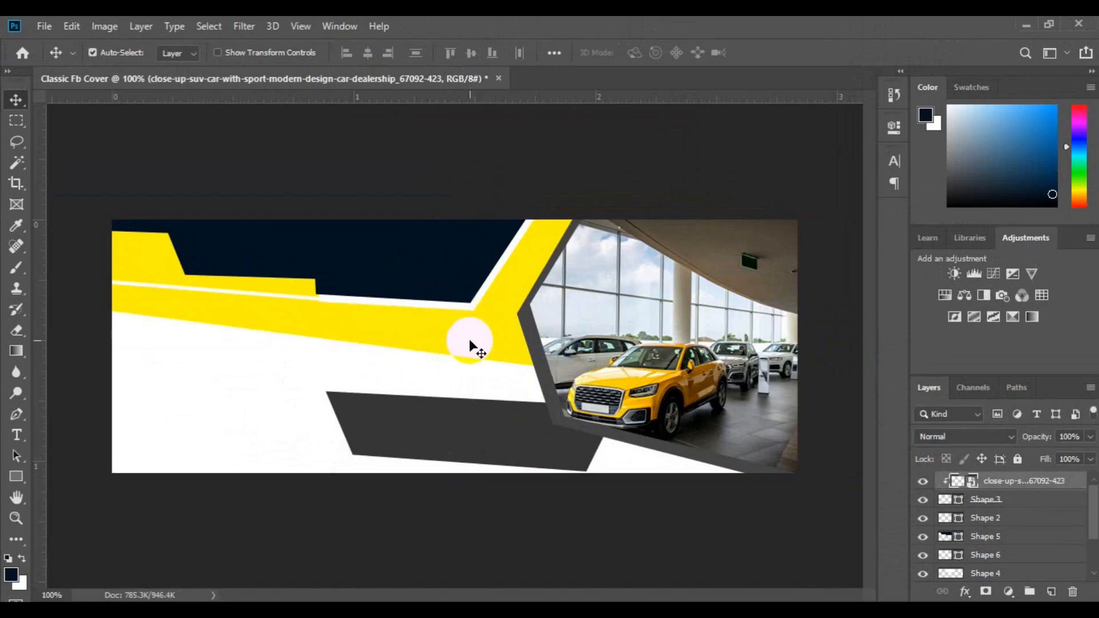
Step: Recolor the yellow Shape 1 to golden yellow with hex value ffcc00
click(488, 341)
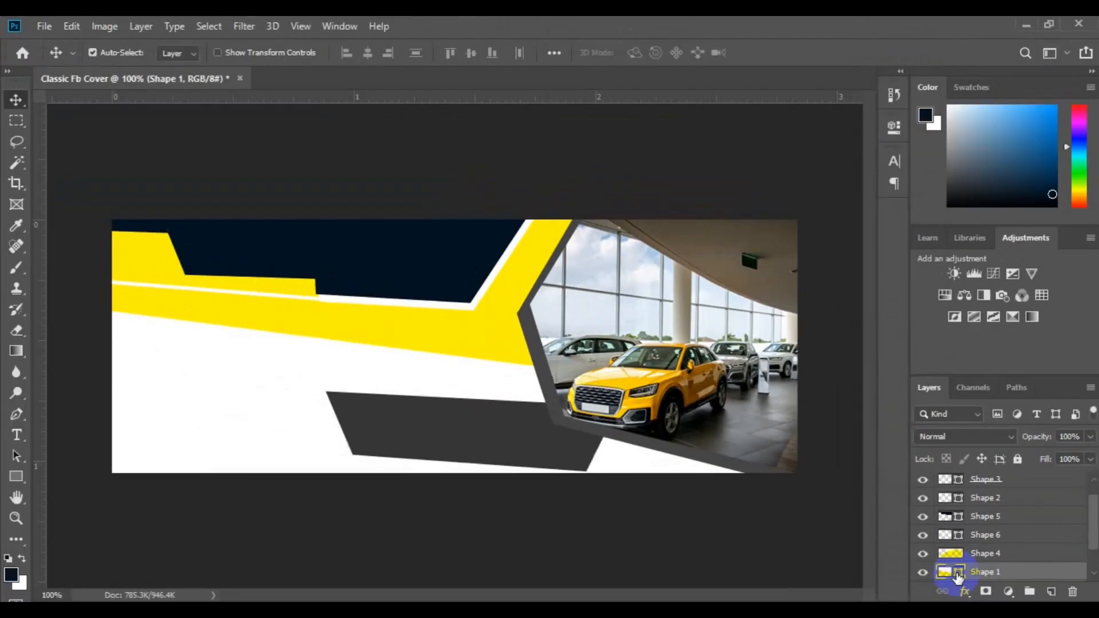
double_click(815, 547)
drag(930, 430, 939, 429)
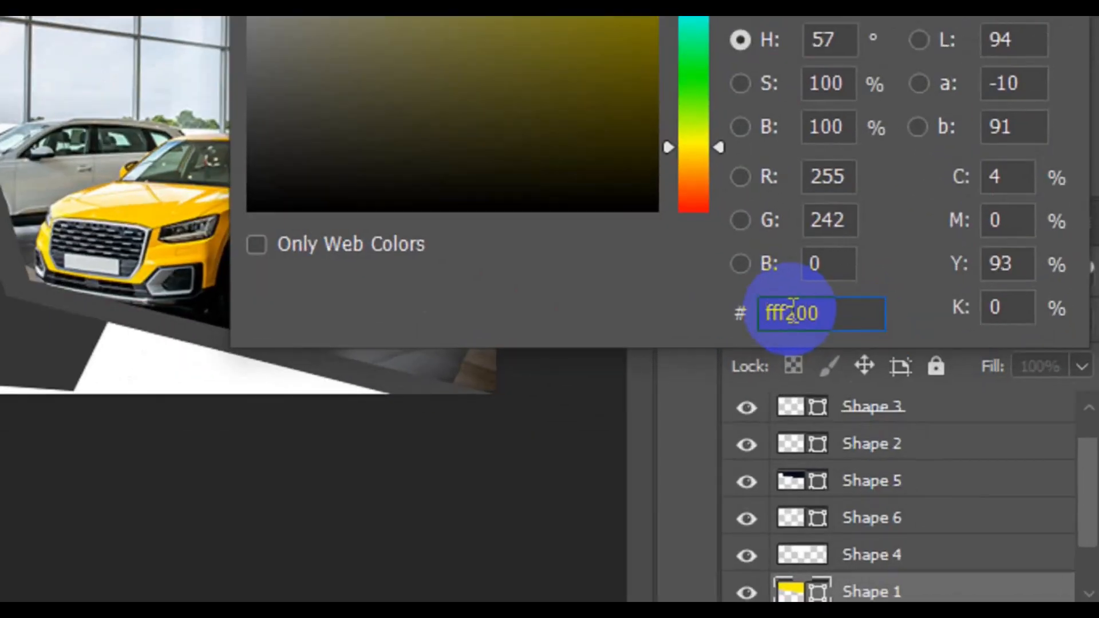
double_click(793, 312)
text(ffcc00)
key(Return)
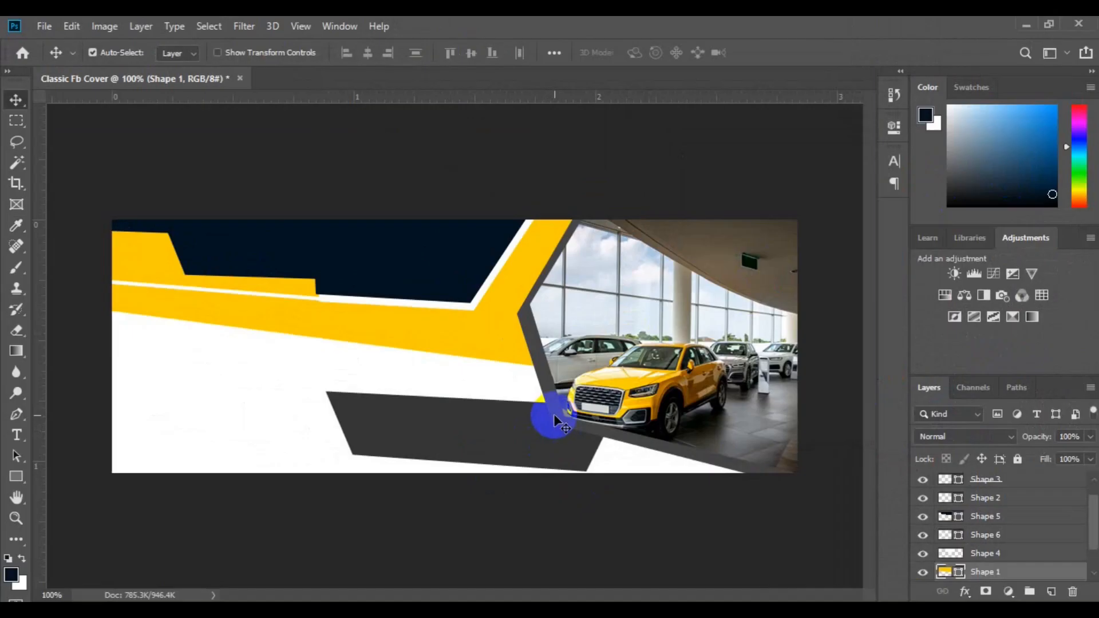
Step: Recolor the gray Shape 2 border around the car photo to golden yellow with hex value ffcc00
click(10, 276)
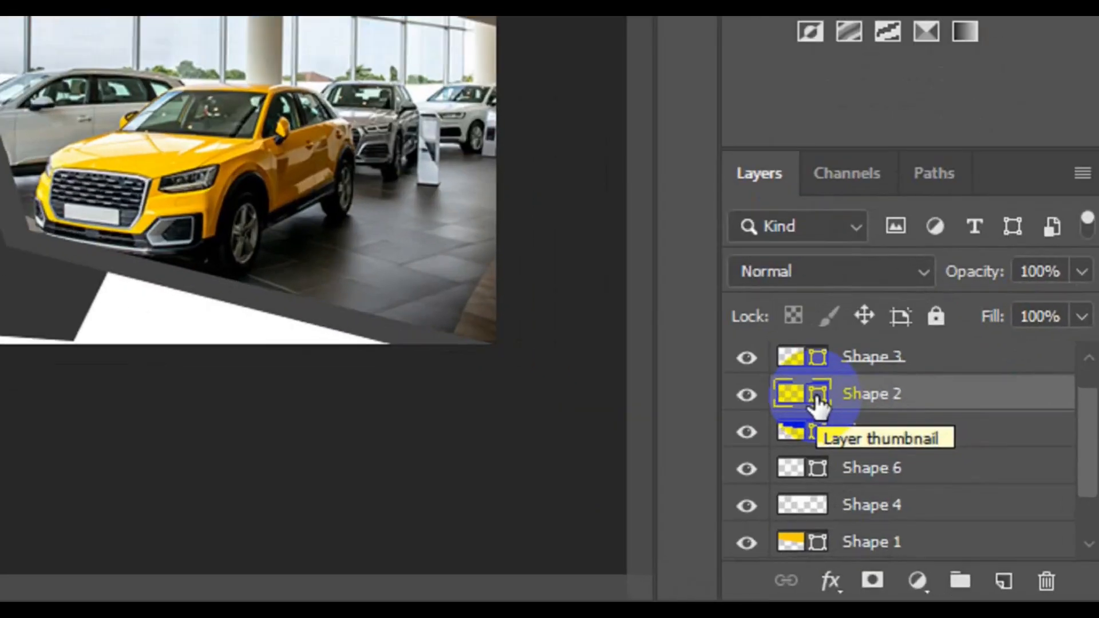
double_click(957, 499)
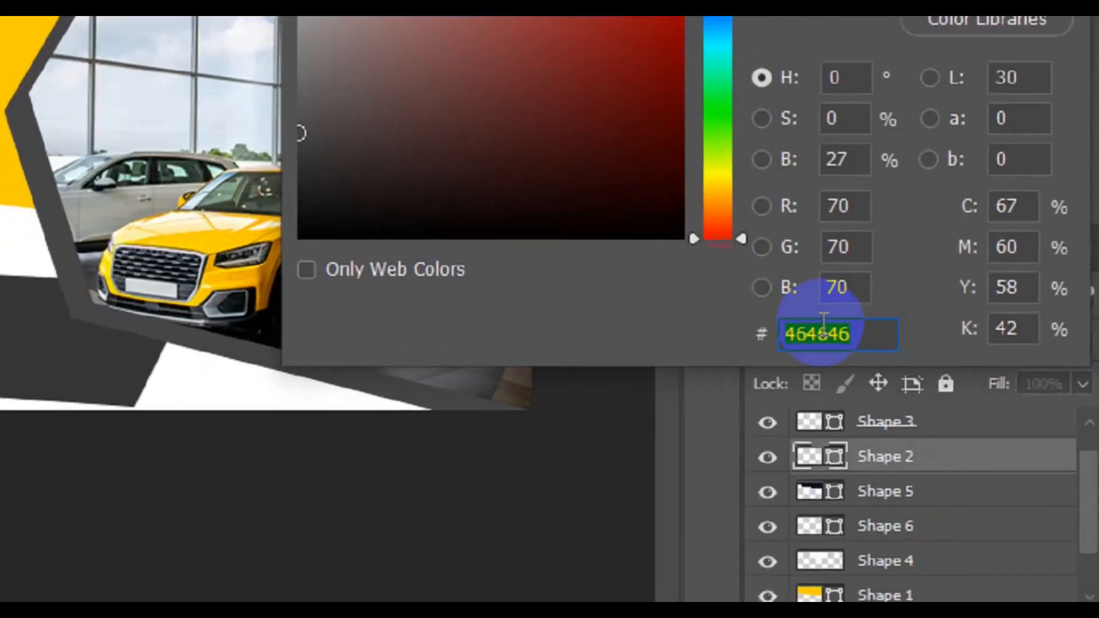
text(ffcc00)
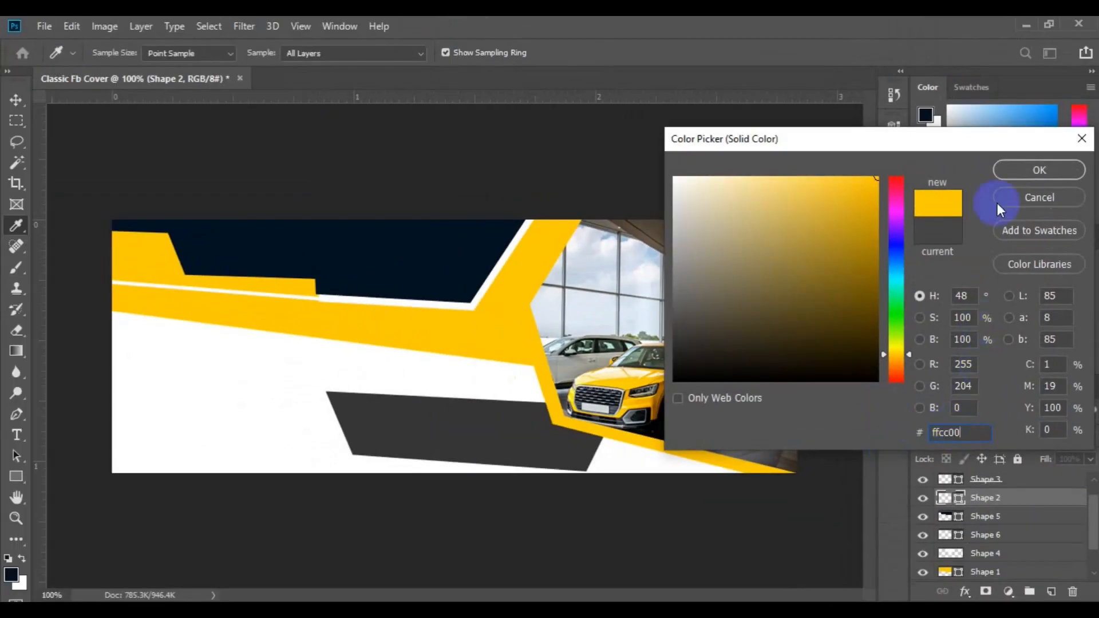
click(1013, 171)
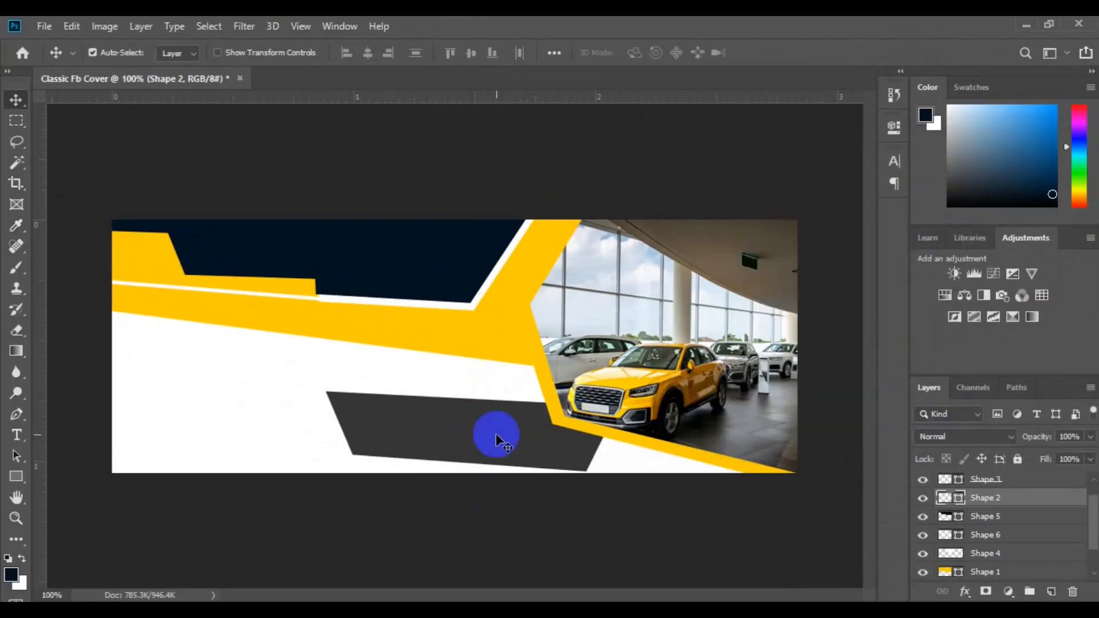
Step: Recolor the dark gray Rectangle 1 below the white area to deep navy with hex value 020b1f
click(496, 433)
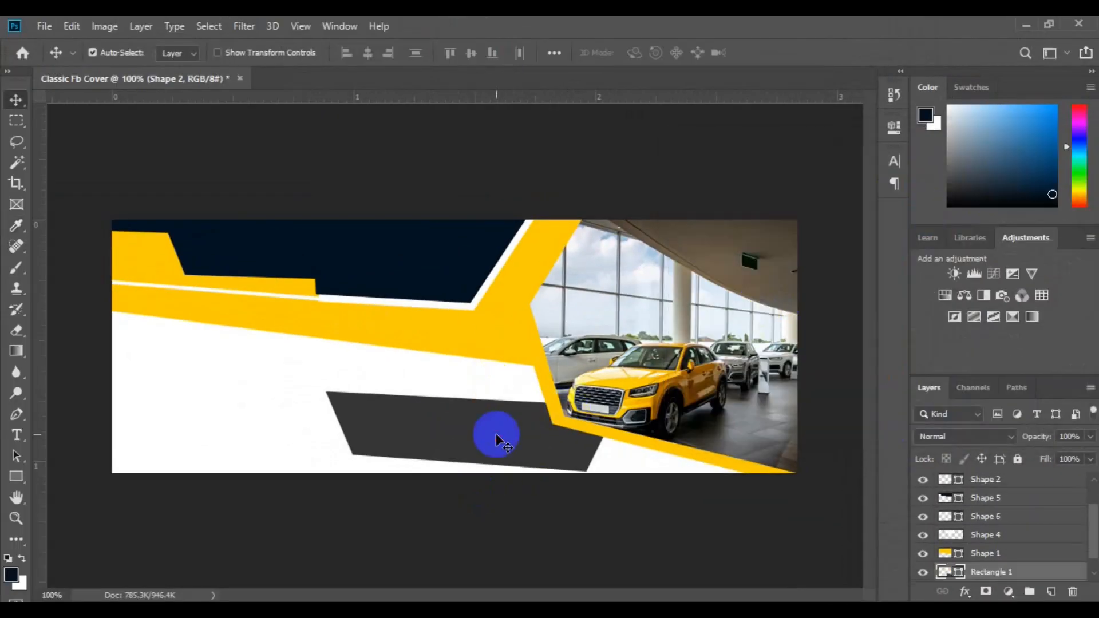
double_click(957, 572)
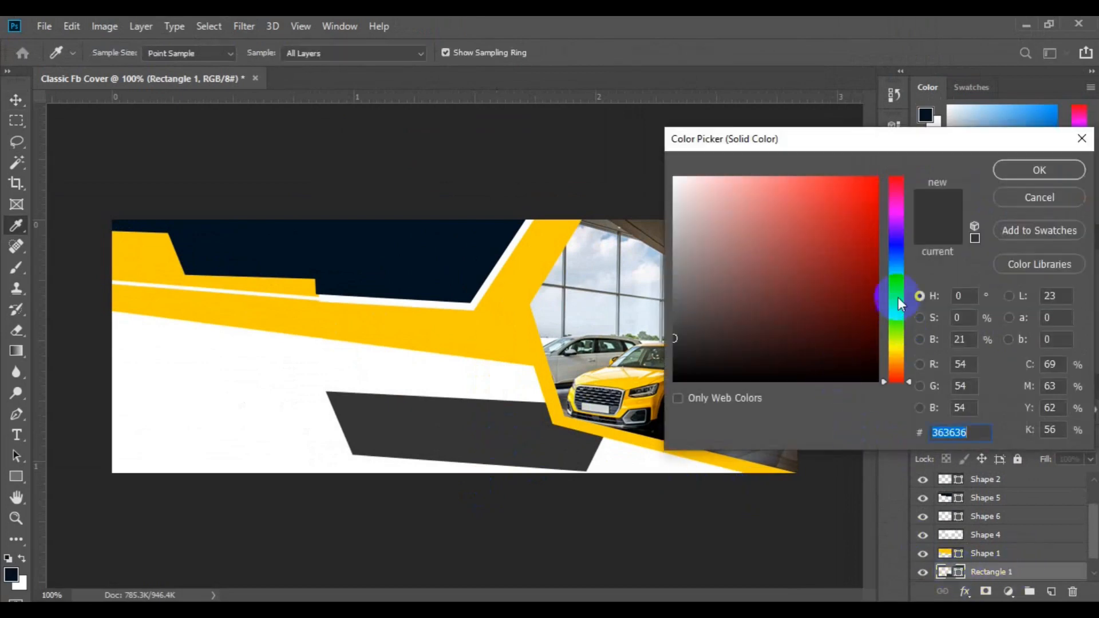
click(893, 262)
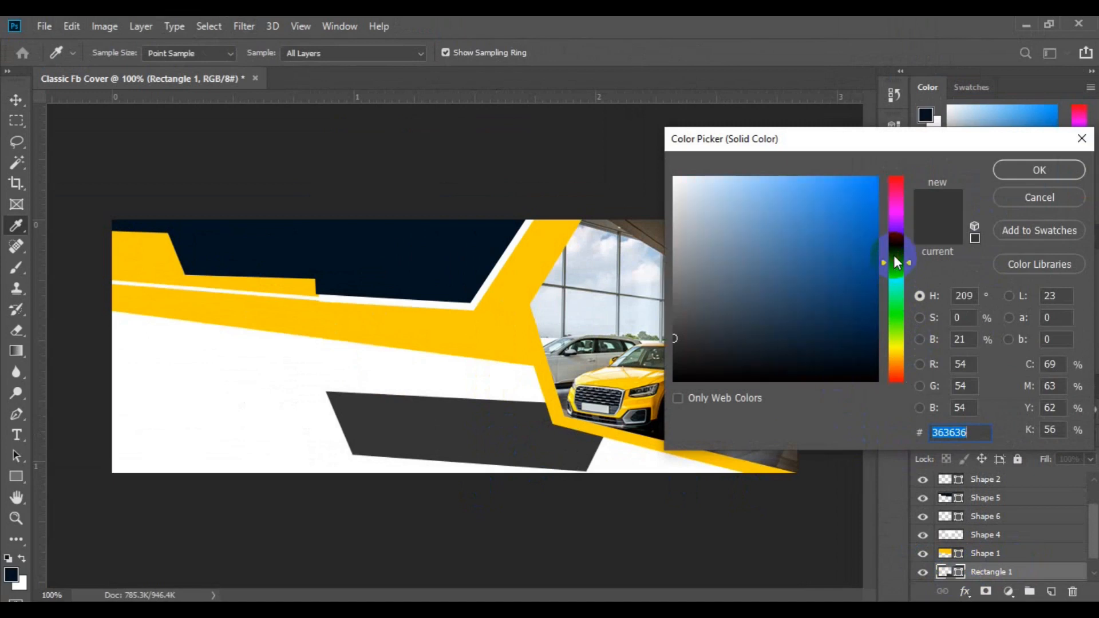
click(868, 357)
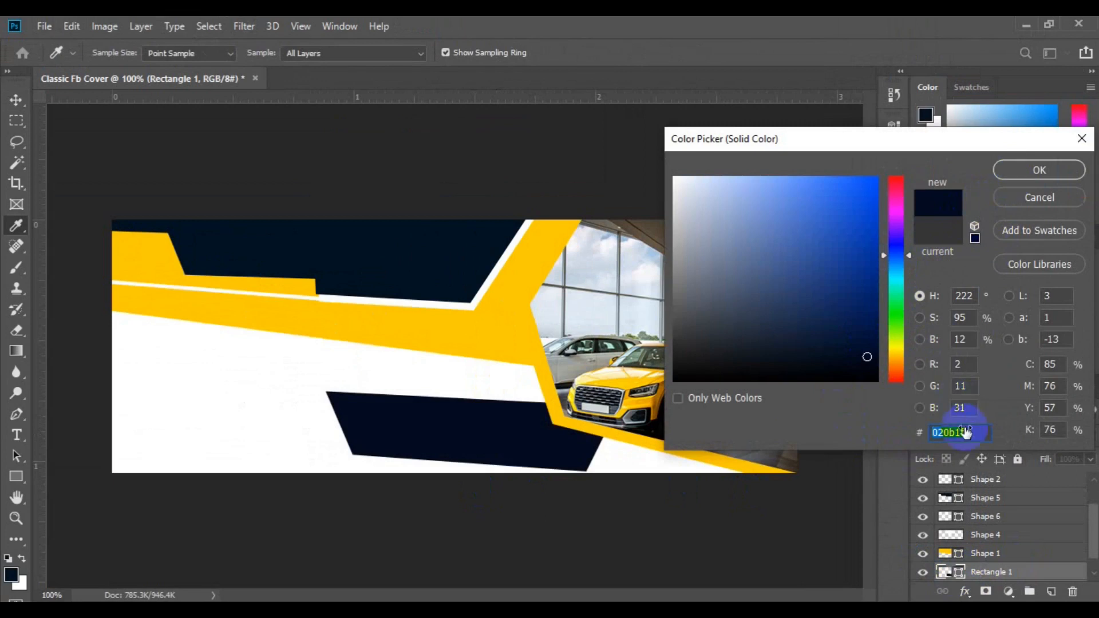
click(1014, 167)
key(v)
Step: Set the fill of the dark Shape 5 along the banner's upper edge to hex 020b1f
click(424, 253)
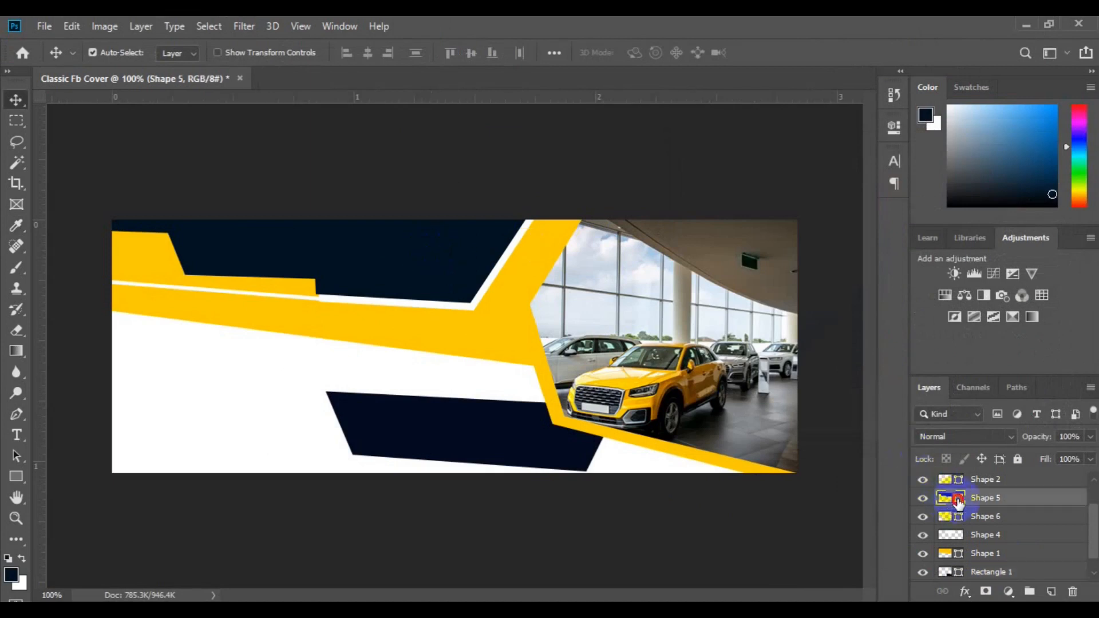
double_click(958, 502)
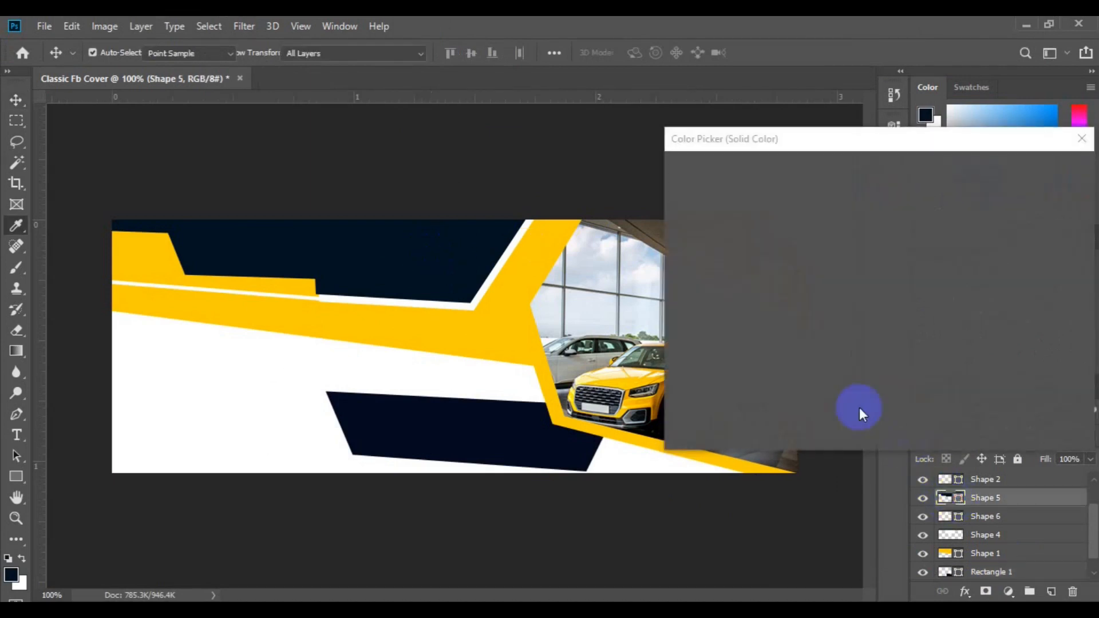
text(020b1f)
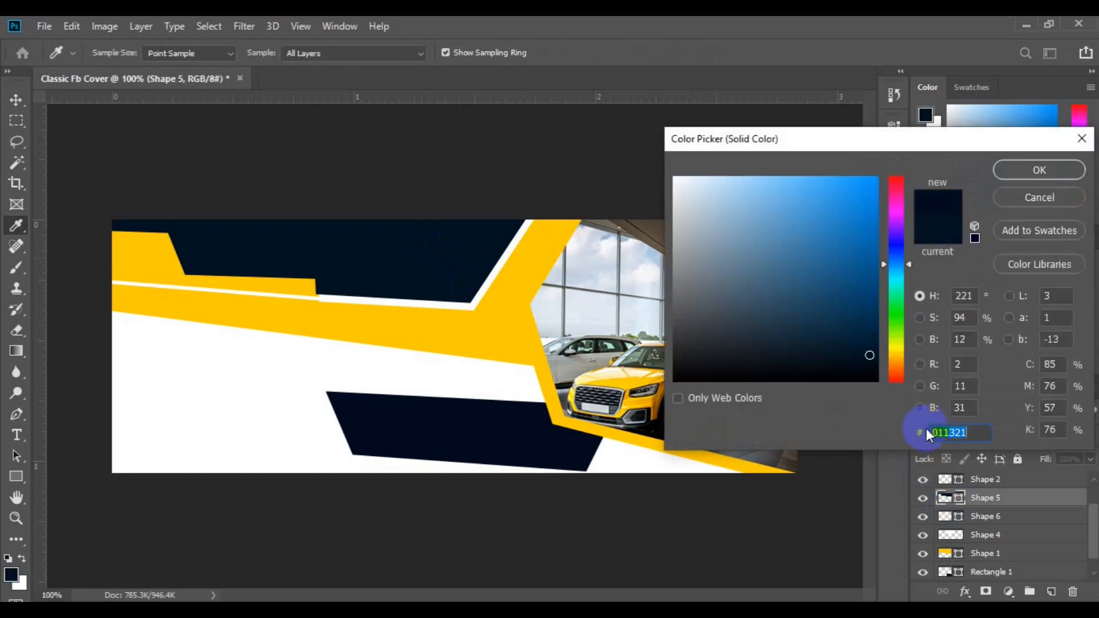
click(1024, 173)
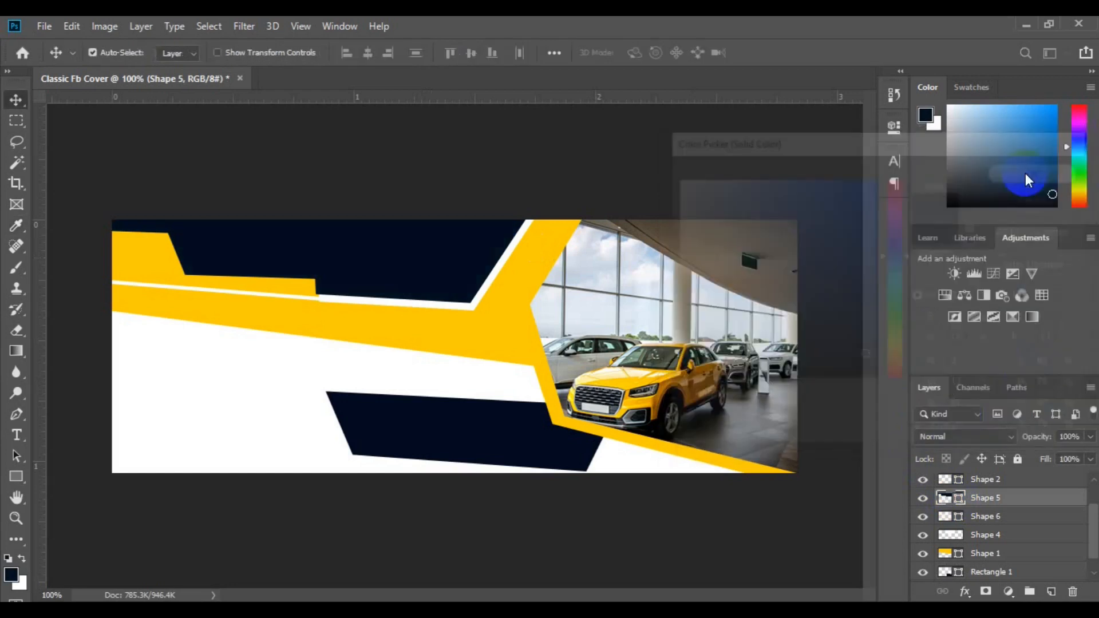
Step: Add a drop shadow to Shape 2 with 100% opacity, 90° angle, 7 px distance, 7% spread and 7 px size
click(557, 421)
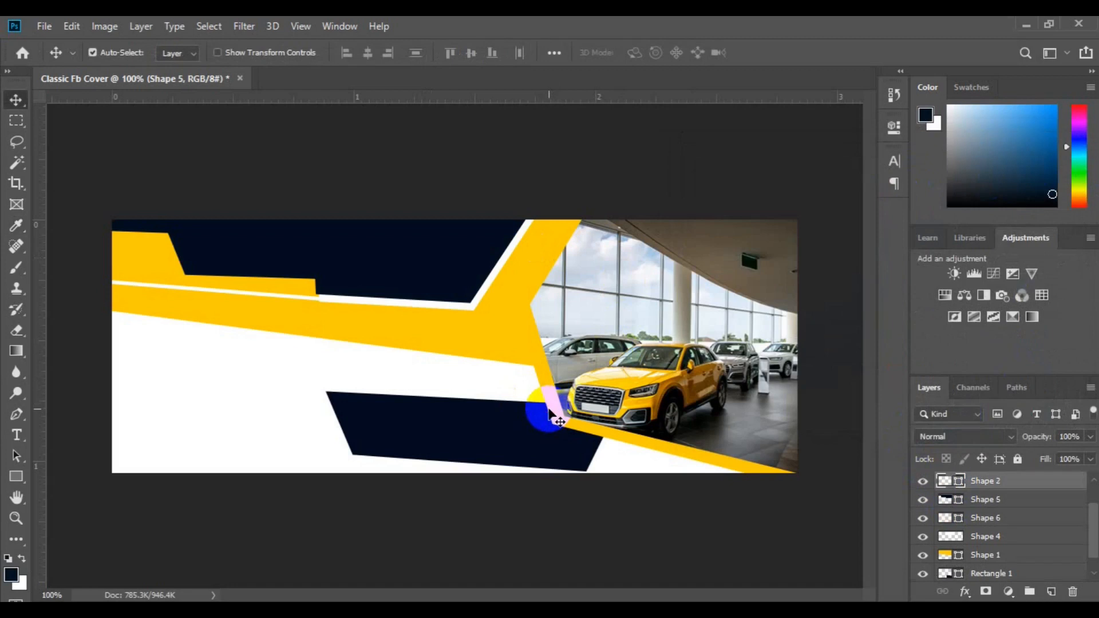
right_click(971, 484)
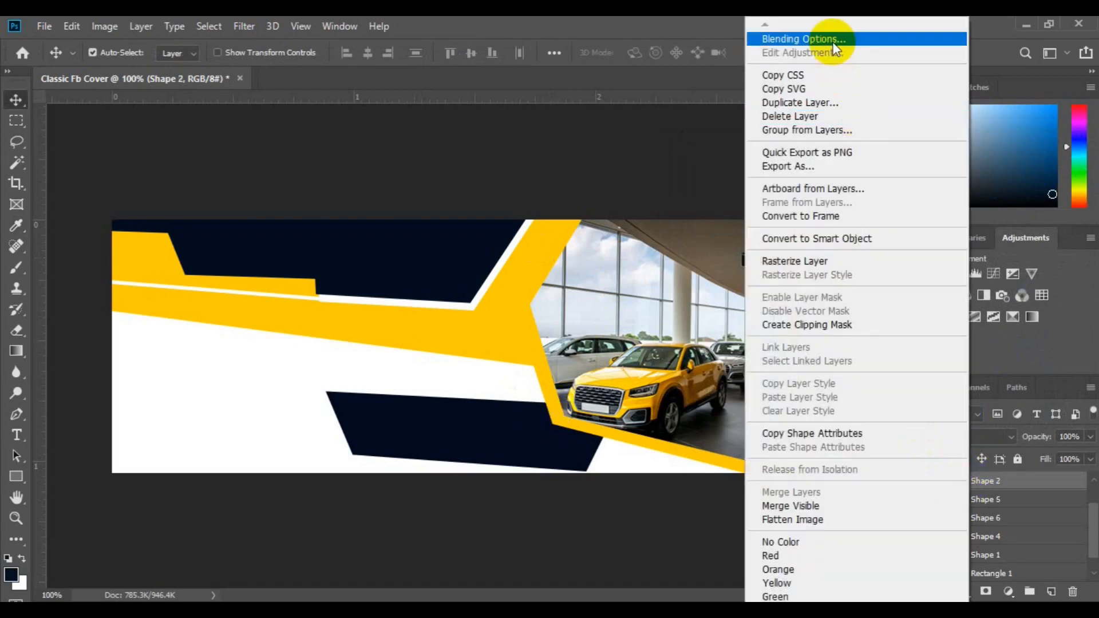
click(832, 41)
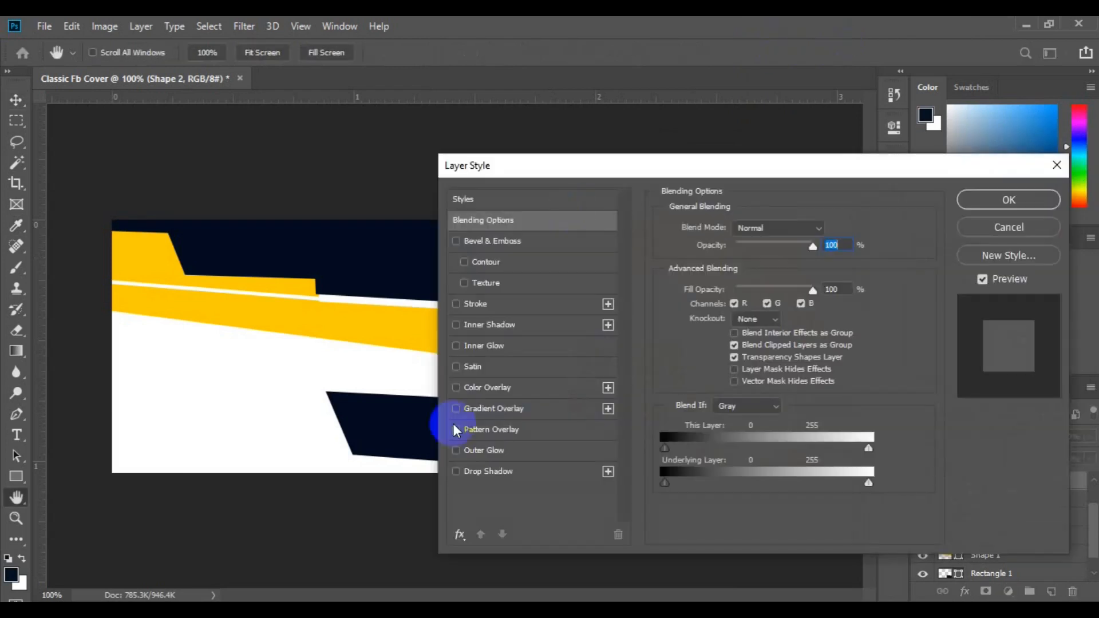
click(507, 471)
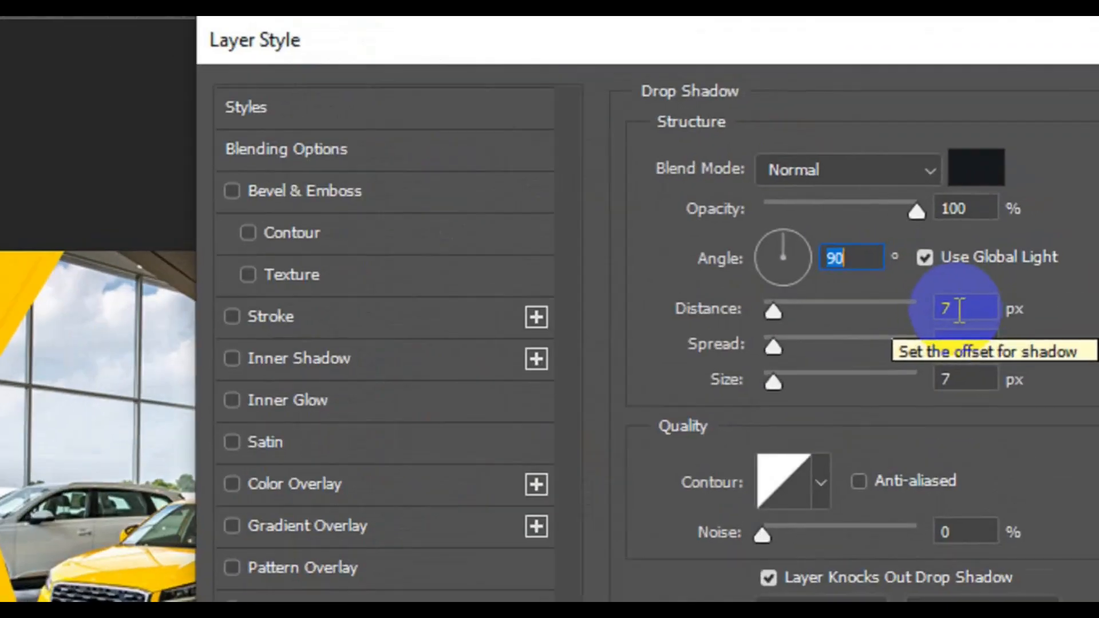
click(944, 309)
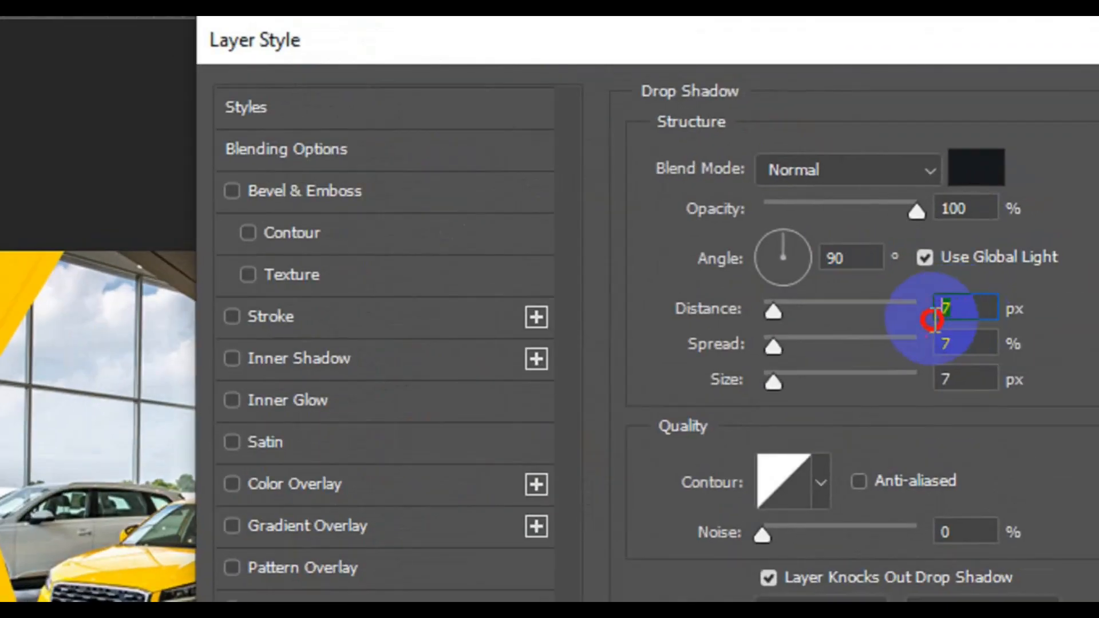
click(980, 357)
click(971, 388)
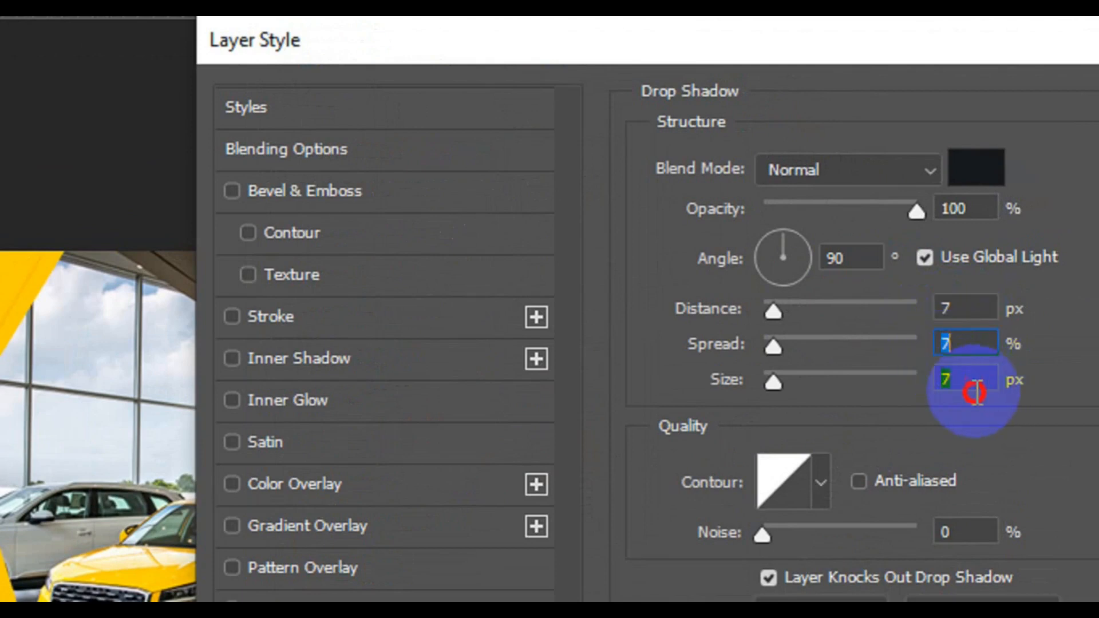
click(855, 256)
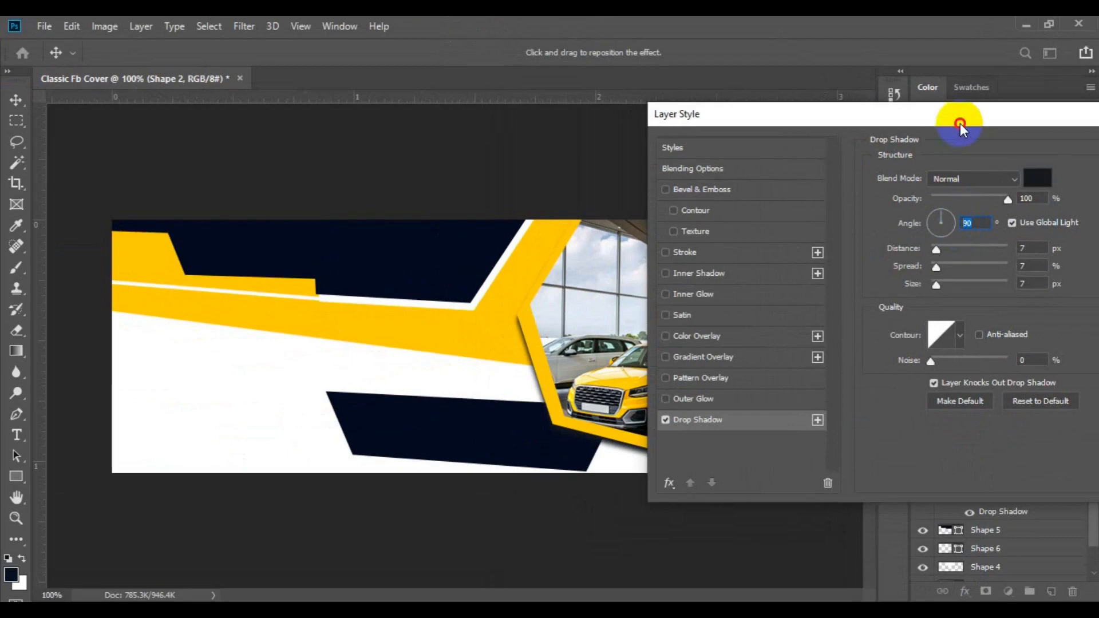
drag(949, 117, 747, 180)
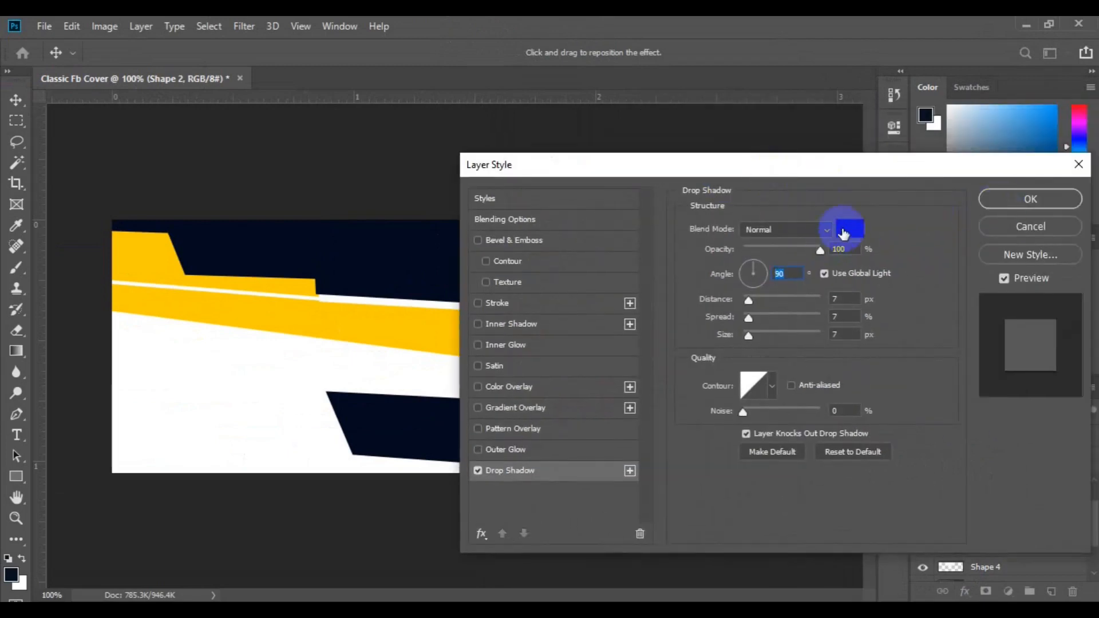
click(1001, 201)
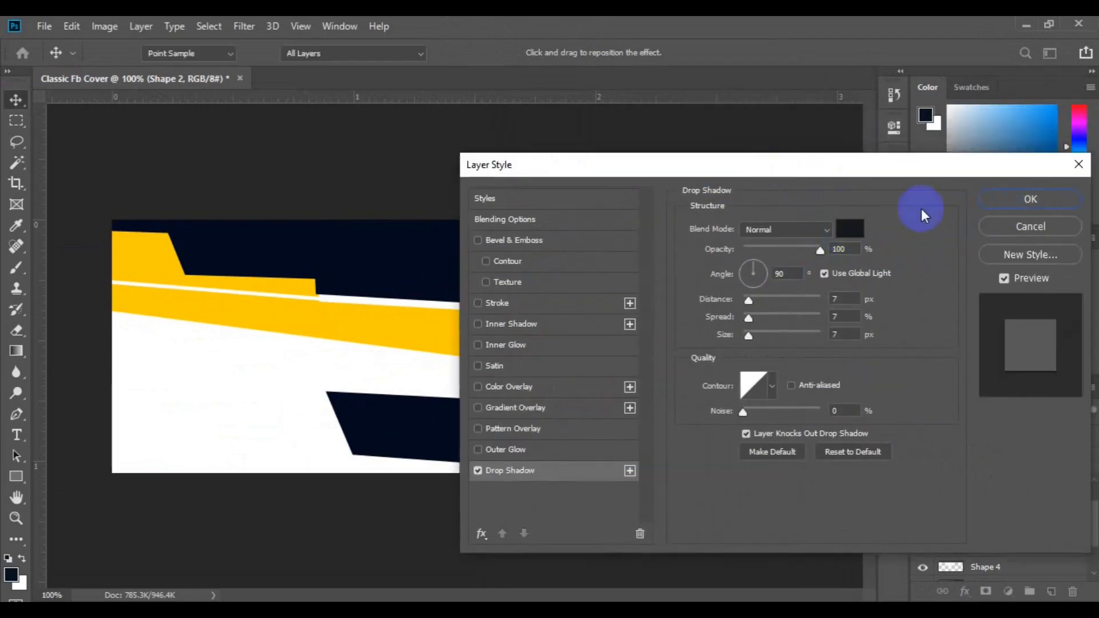
Step: Recolor the large yellow Shape 1 to orange with hex value faa71a
click(466, 339)
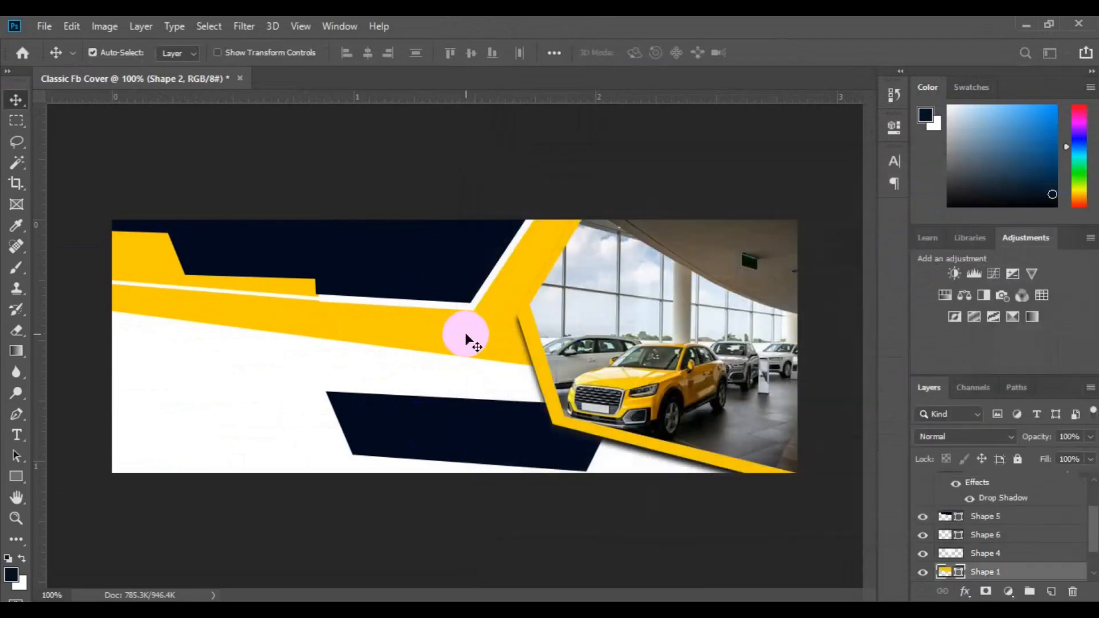
double_click(958, 572)
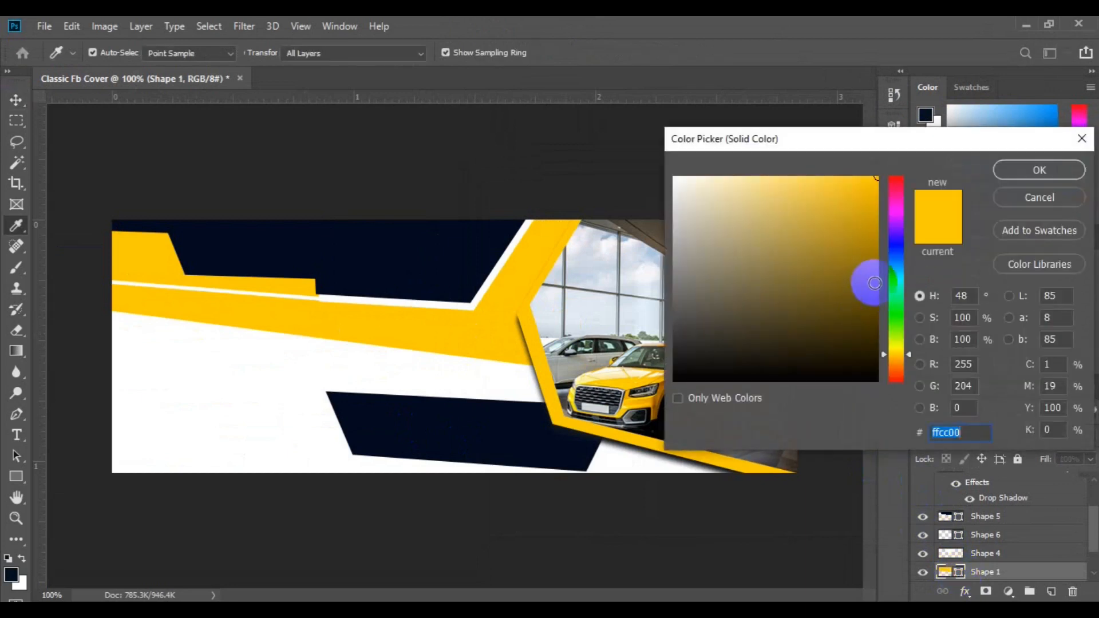
drag(908, 354, 908, 359)
key(ctrl+a)
text(faa71a)
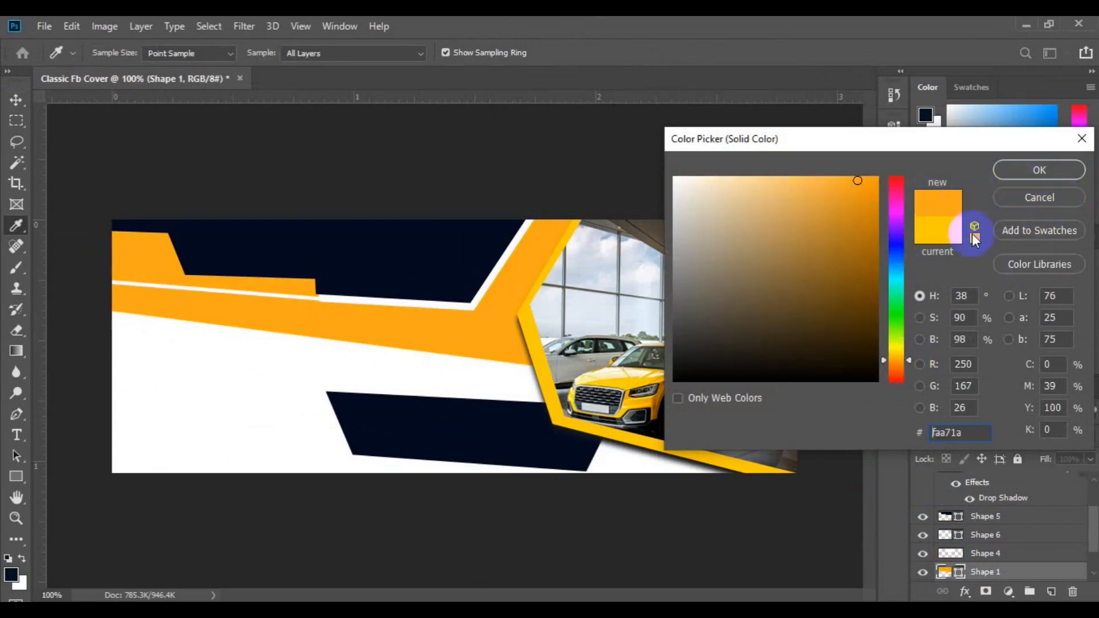
double_click(952, 434)
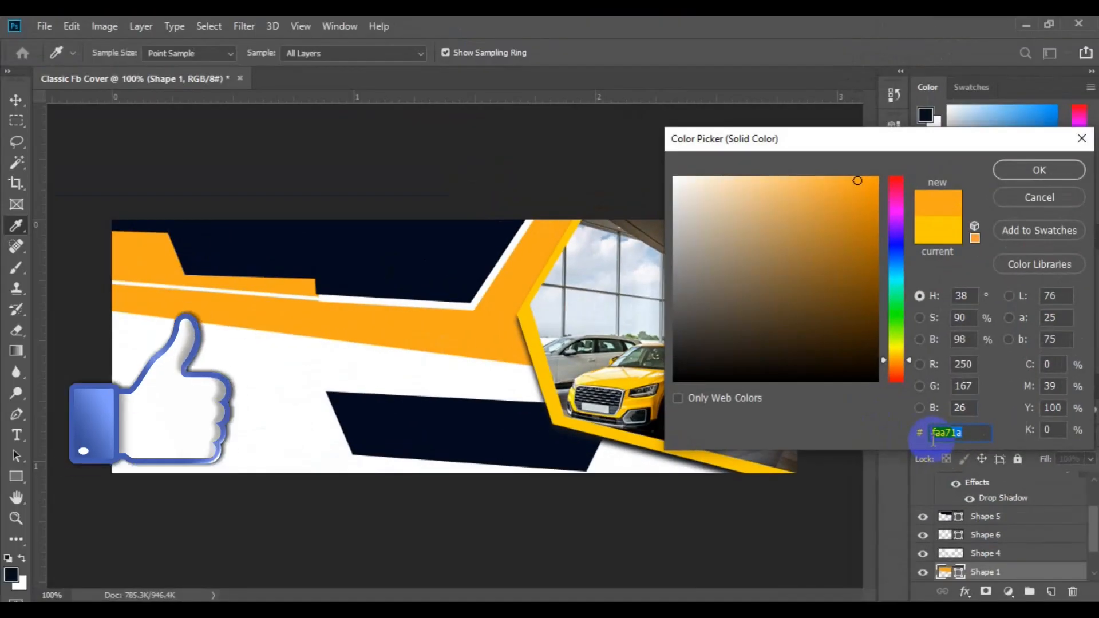
click(1023, 171)
key(v)
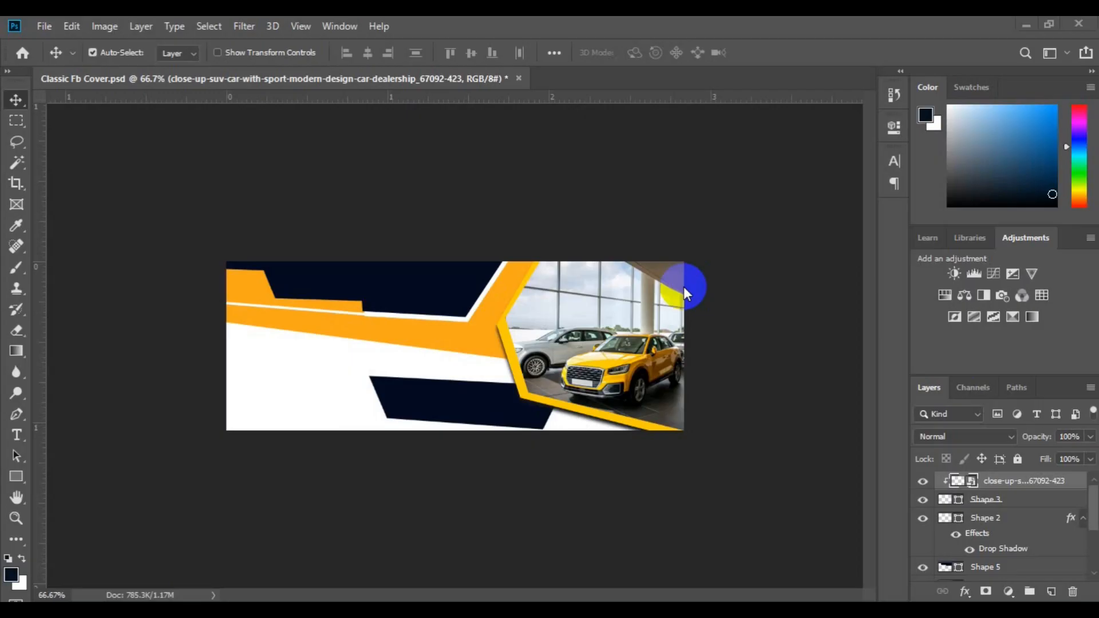
Step: Add a new layer above Shape 5 and set the Ellipse tool to the photo border's golden yellow fill with no stroke
click(410, 284)
click(1050, 591)
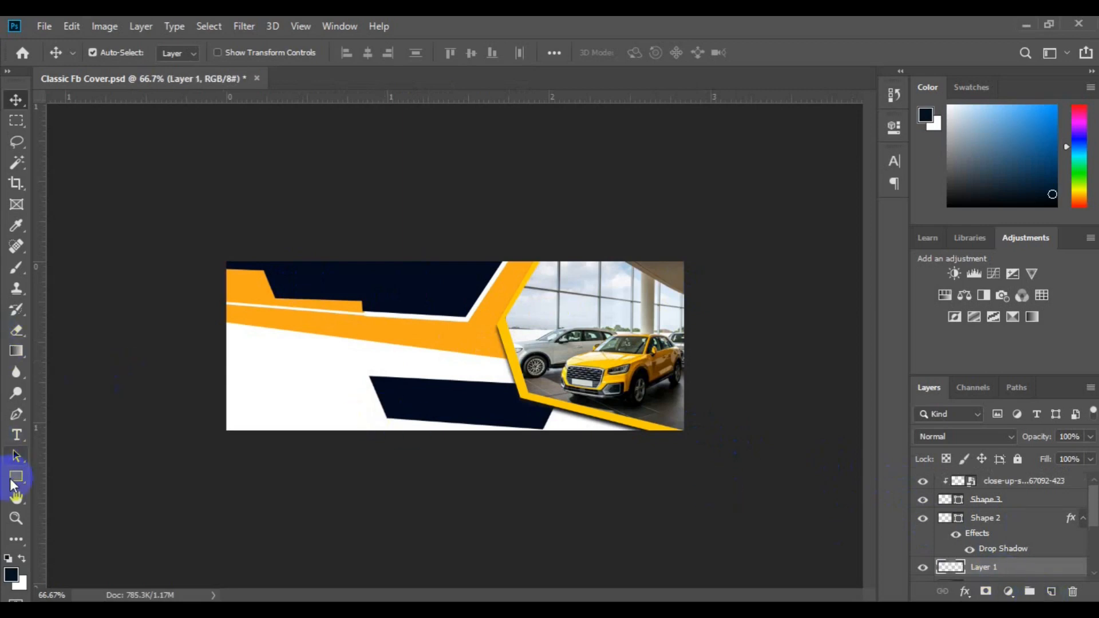
click(16, 476)
right_click(16, 476)
click(86, 505)
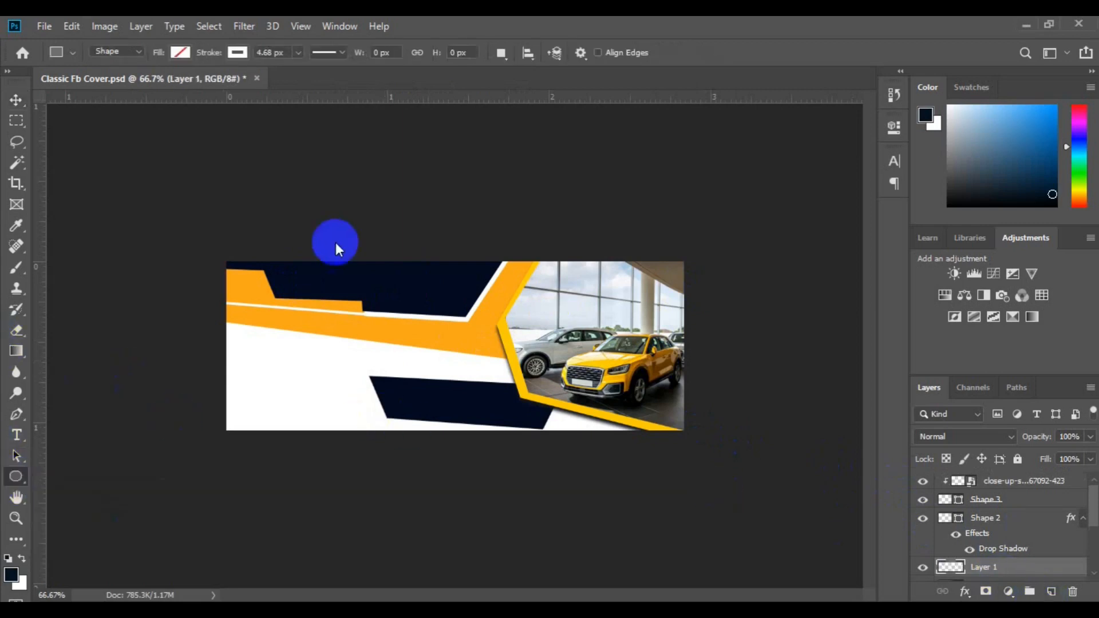
click(181, 54)
click(256, 84)
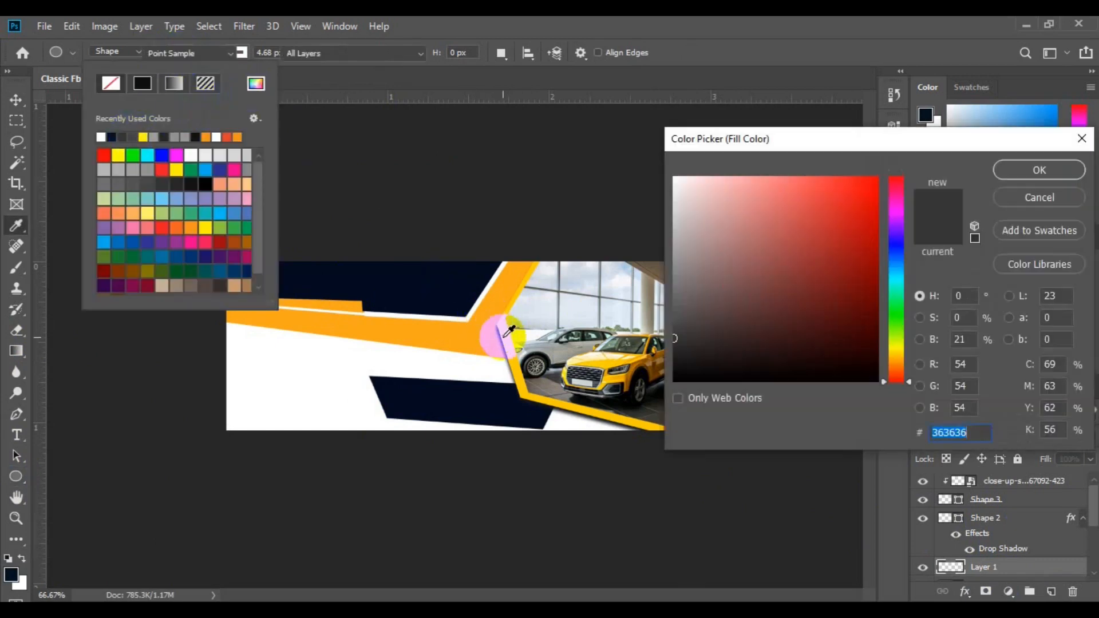
drag(504, 328, 511, 337)
click(1011, 174)
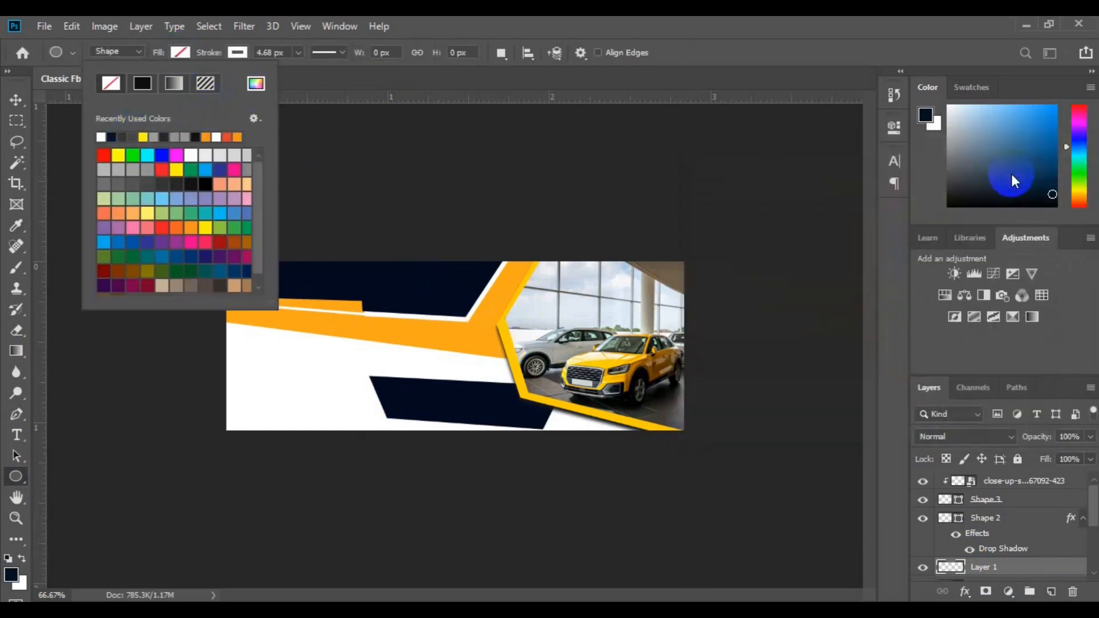
click(237, 54)
click(181, 54)
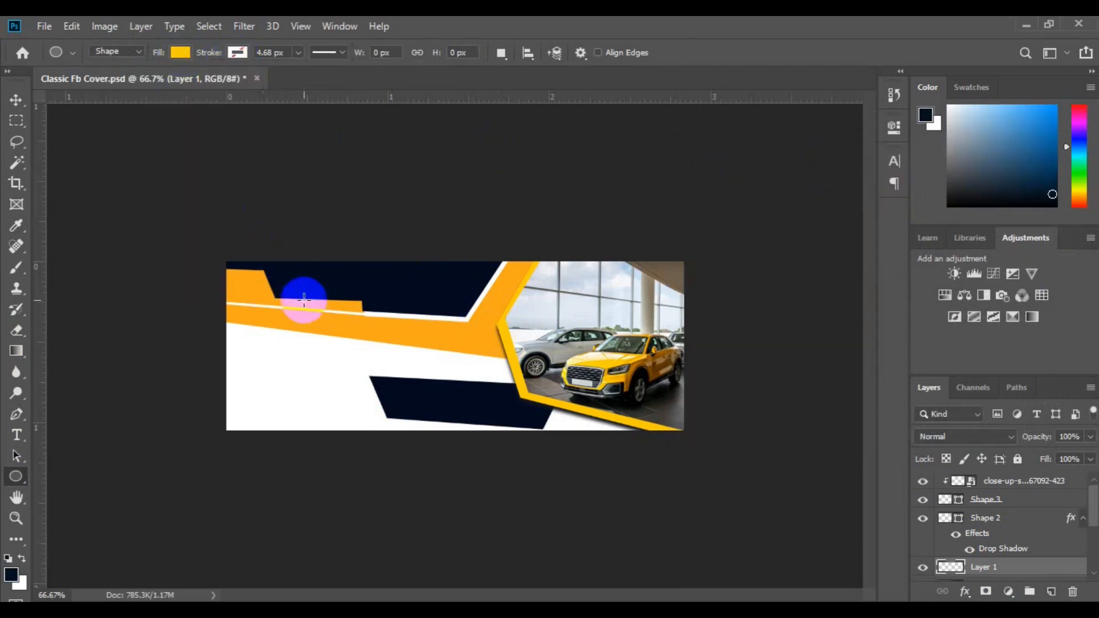
Step: Draw a circle about 37 px wide on the upper navy shape and shift it left above the orange step
drag(310, 270, 330, 294)
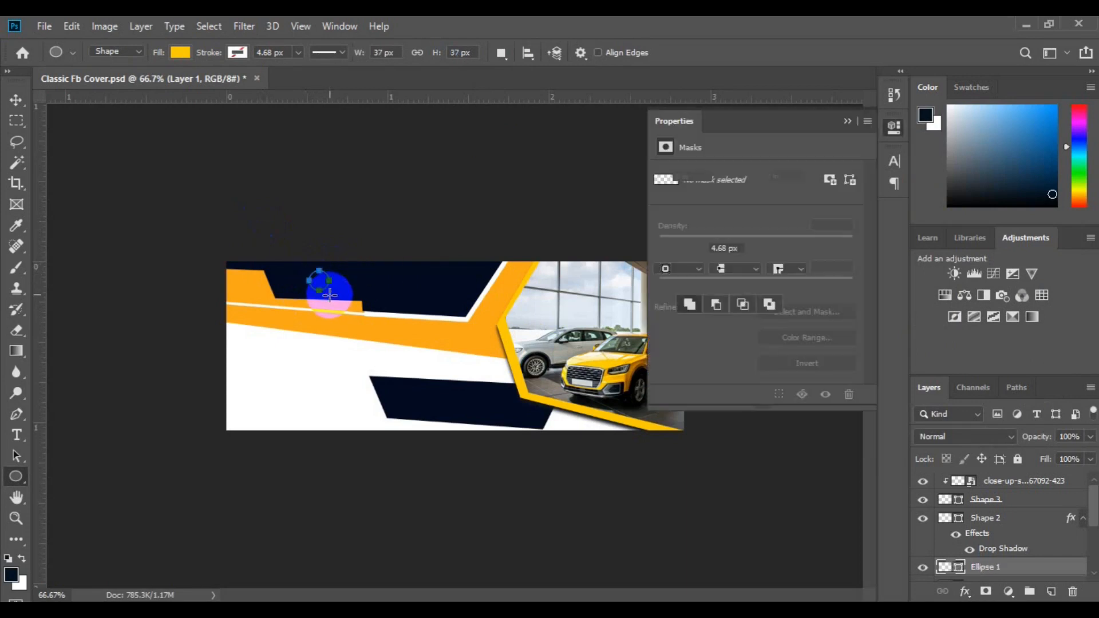
key(v)
key(ctrl+plus)
click(847, 121)
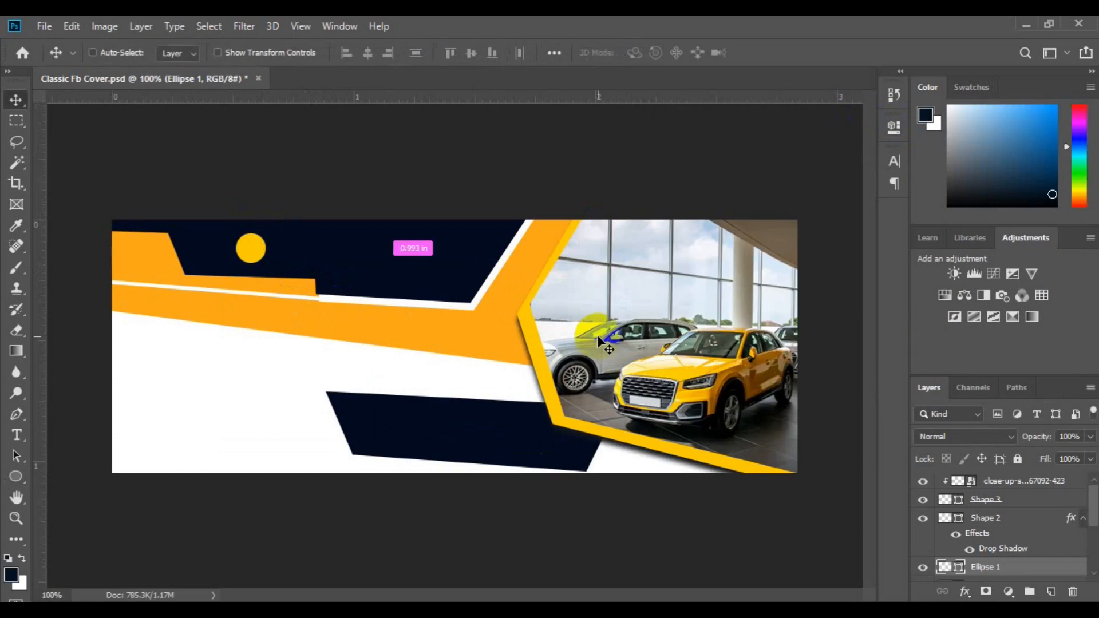
key(ctrl+plus)
key(ctrl+minus)
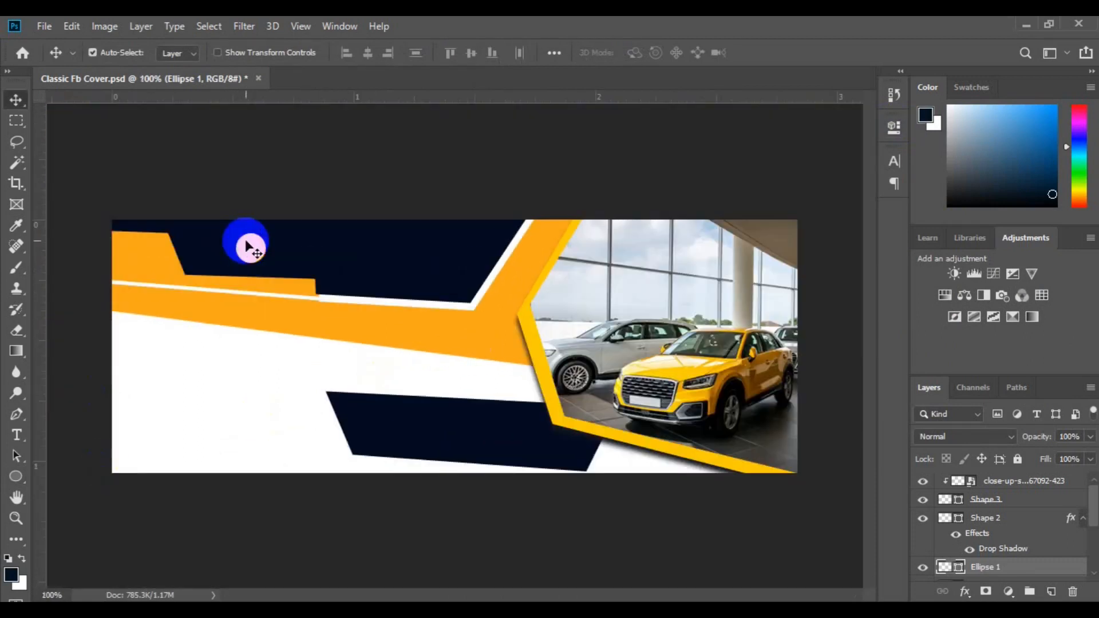
drag(229, 250, 222, 249)
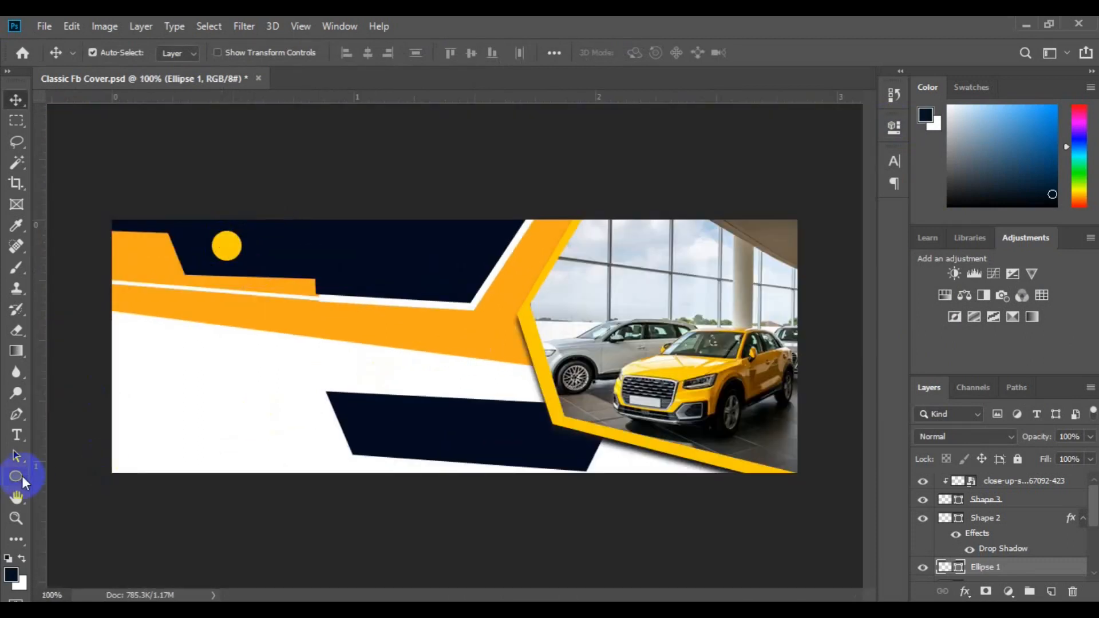
Step: Add a new layer above the yellow circle and choose the solid telephone custom shape
click(20, 480)
click(80, 552)
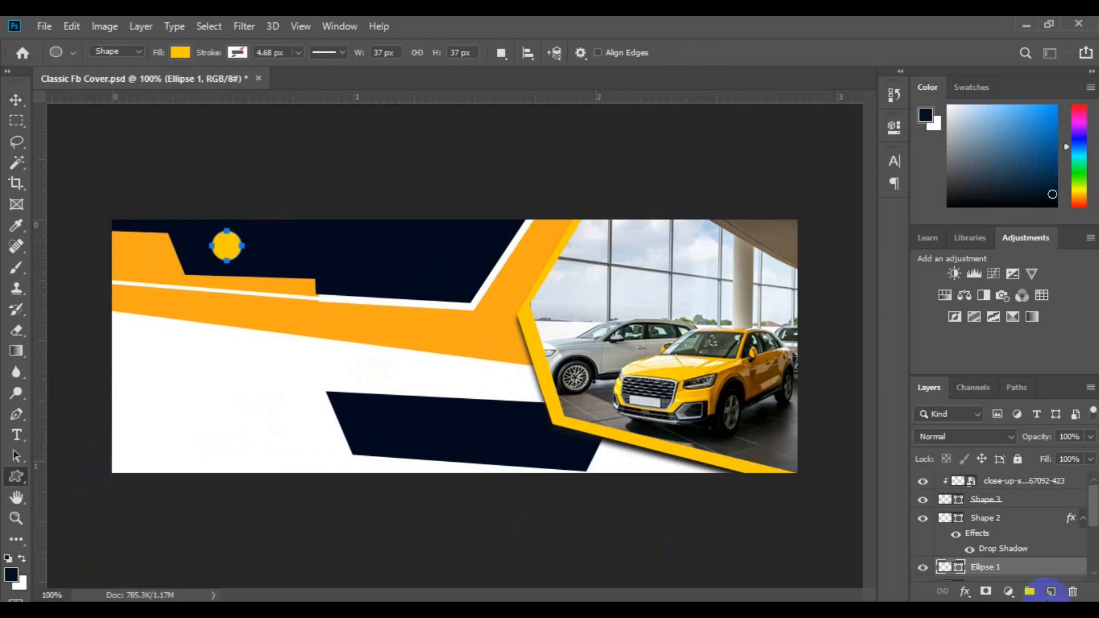
click(1050, 593)
click(641, 53)
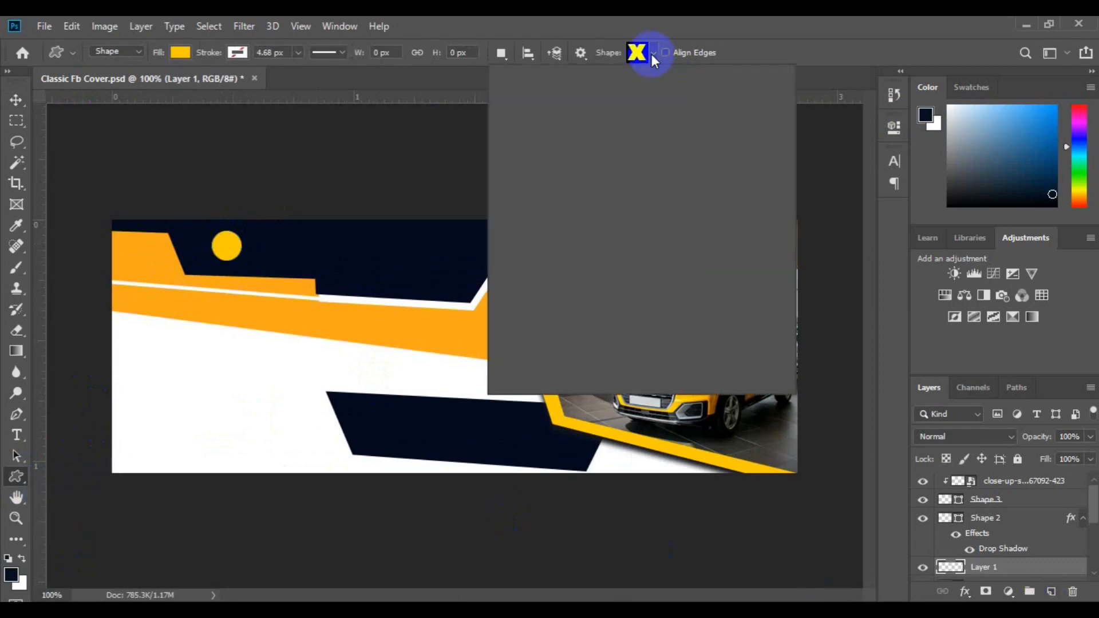
drag(753, 177, 756, 281)
click(718, 131)
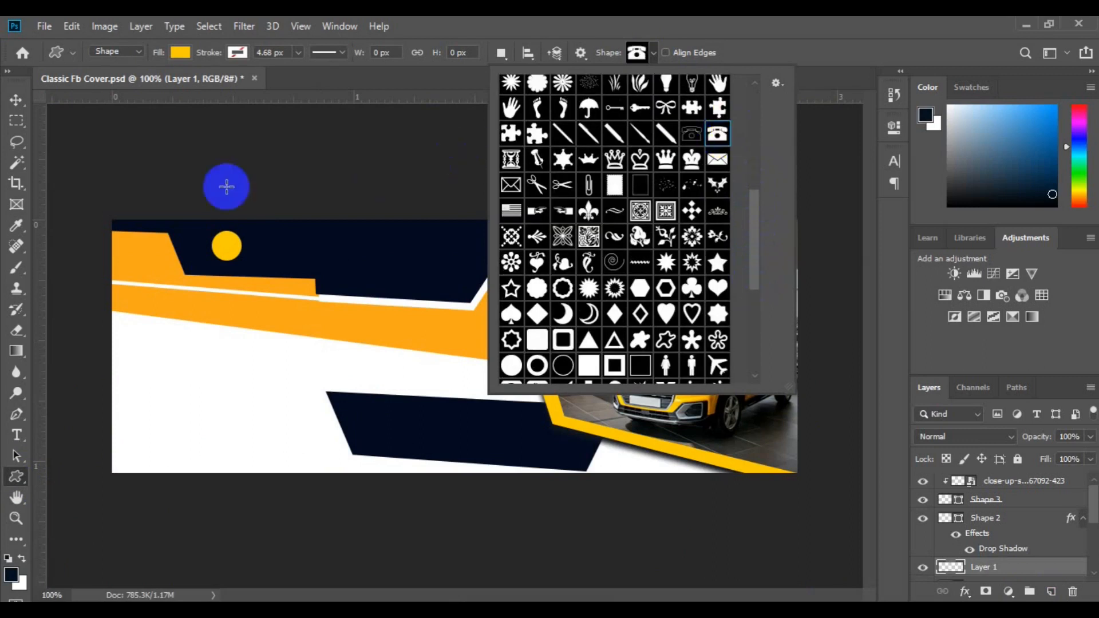
Step: Set the custom shape's fill to the banner's dark navy, hex 020b1f
click(180, 52)
click(256, 83)
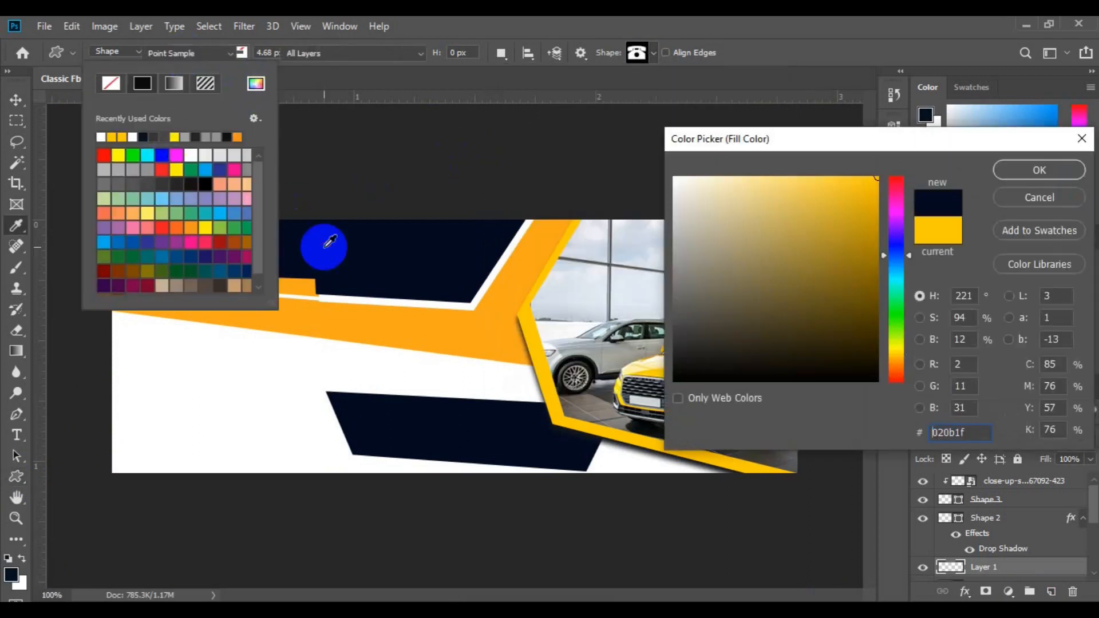
click(321, 243)
click(1048, 169)
click(17, 475)
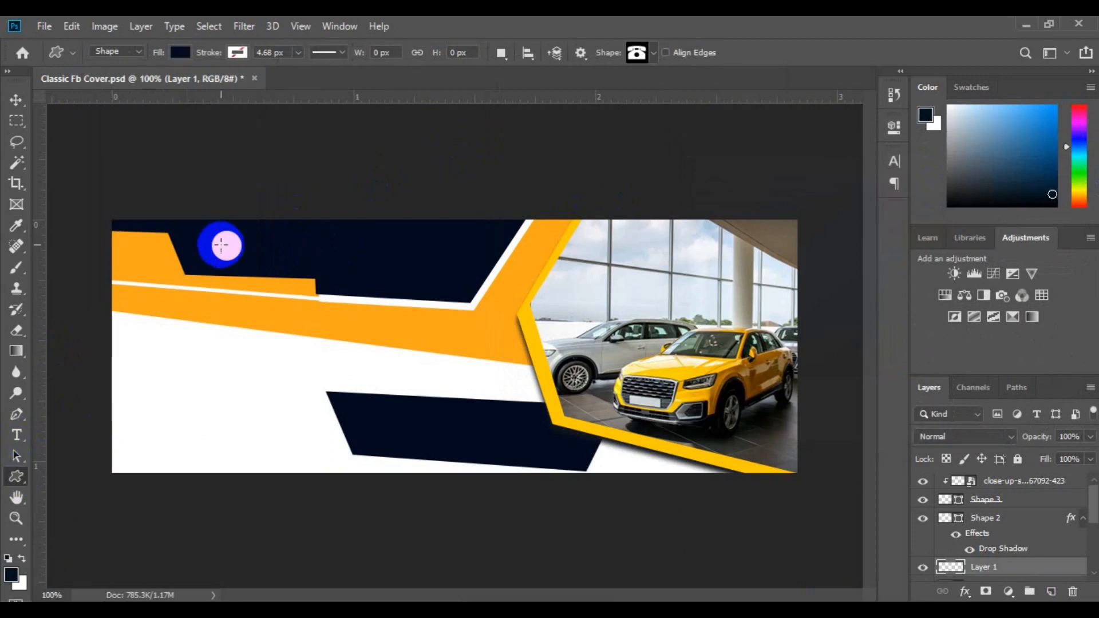
Step: Draw a telephone icon about 20 × 14 px on the yellow circle and centre it within the circle
drag(230, 252, 226, 248)
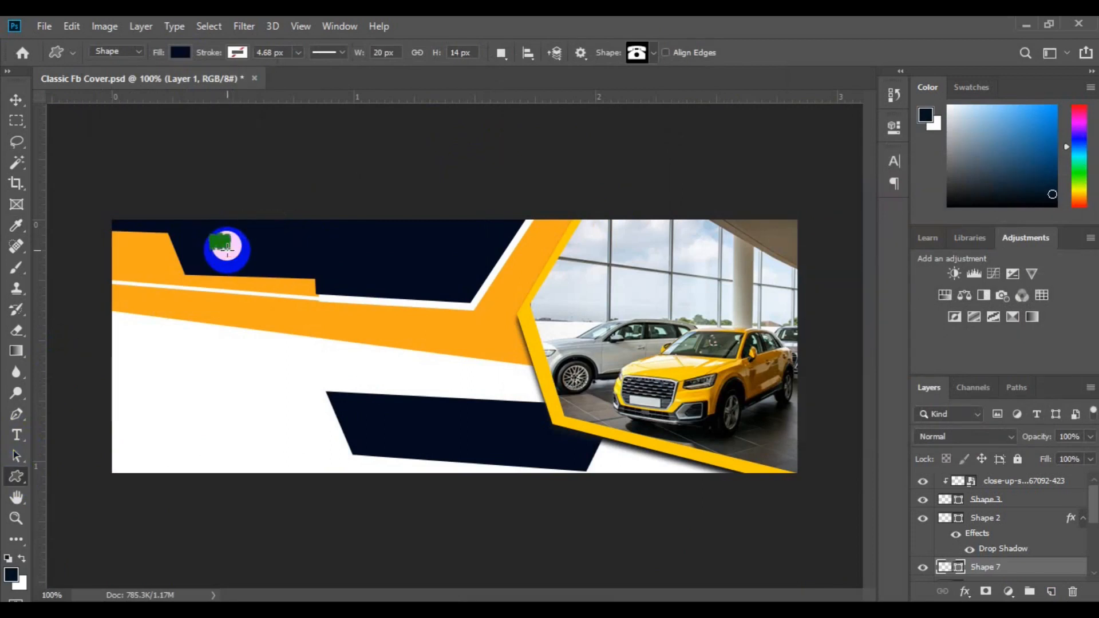
key(v)
scroll(1082, 569, down, 1)
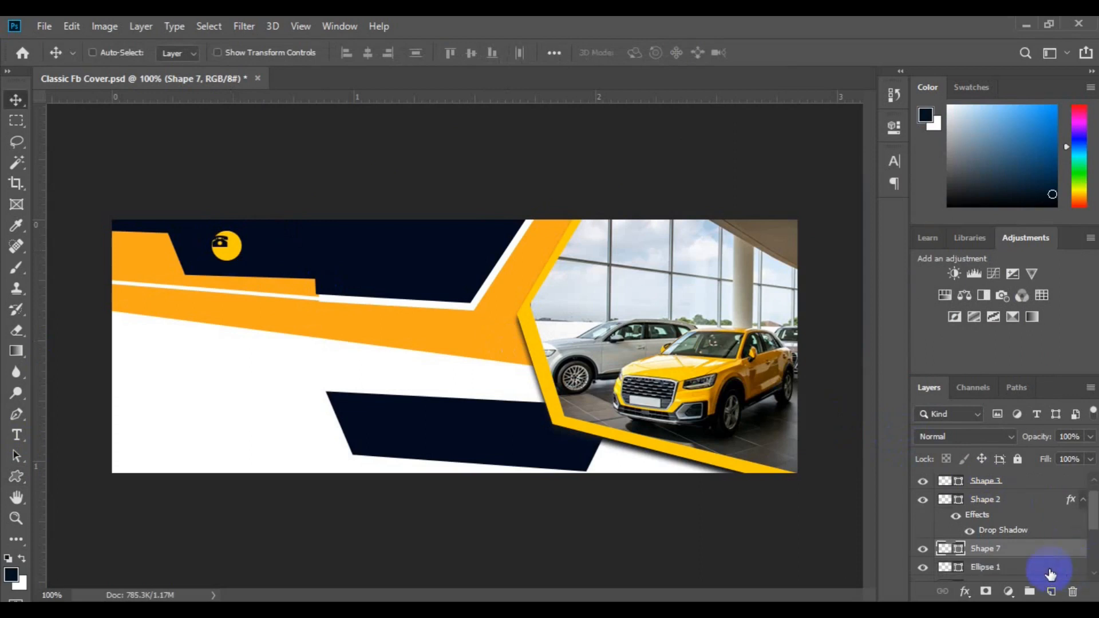
shift+click(981, 566)
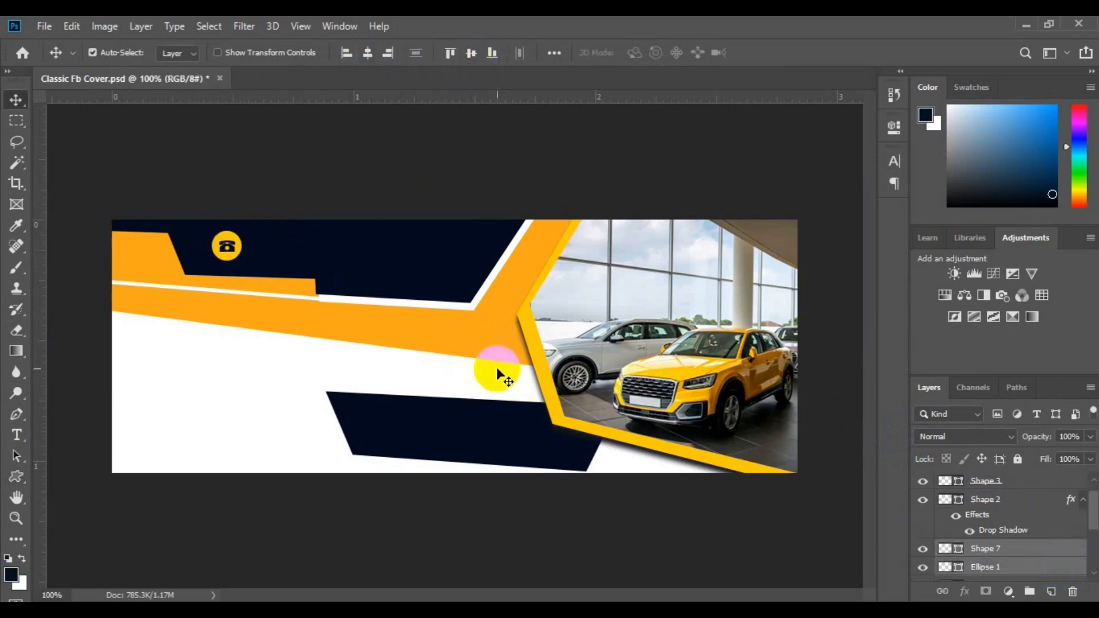
Step: Group the telephone icon with its yellow circle and name the group Tel
click(1050, 592)
key(ctrl+z)
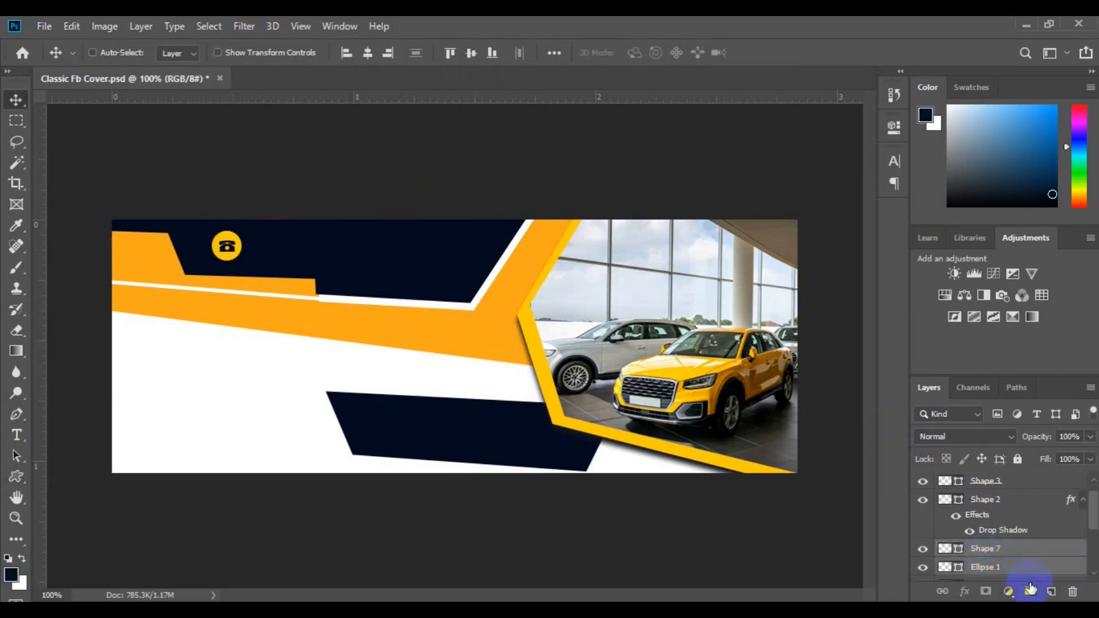
key(ctrl+g)
double_click(993, 551)
text(Tel)
click(997, 556)
Step: Add a 6 pt white Roboto Regular text layer above the Tel group with the placeholder phone number and place it beside the telephone icon
click(16, 435)
click(294, 246)
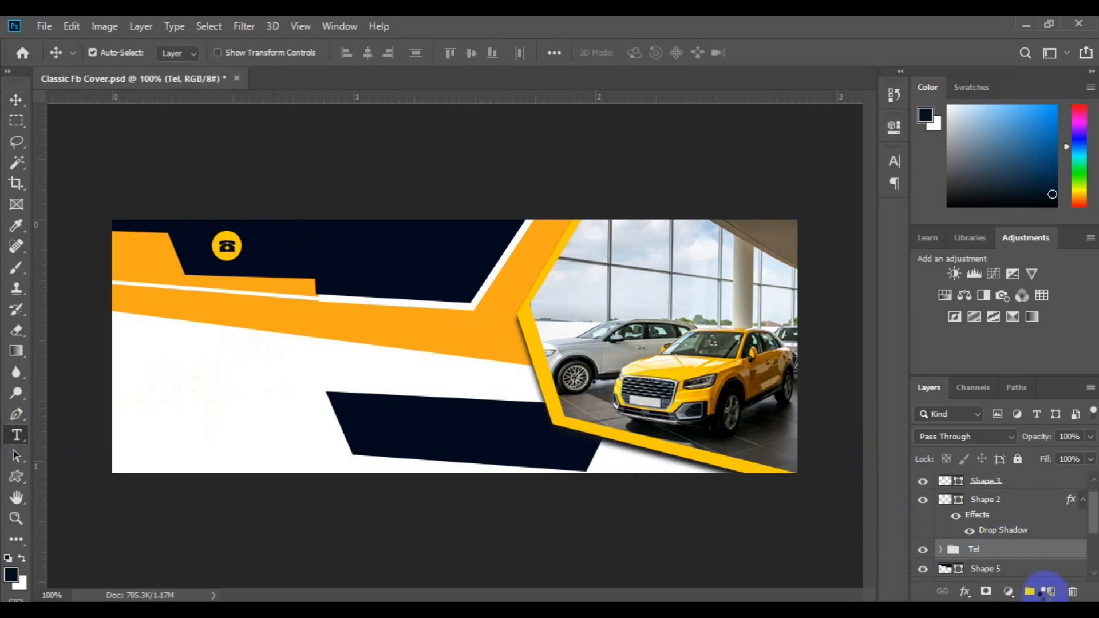
click(1050, 591)
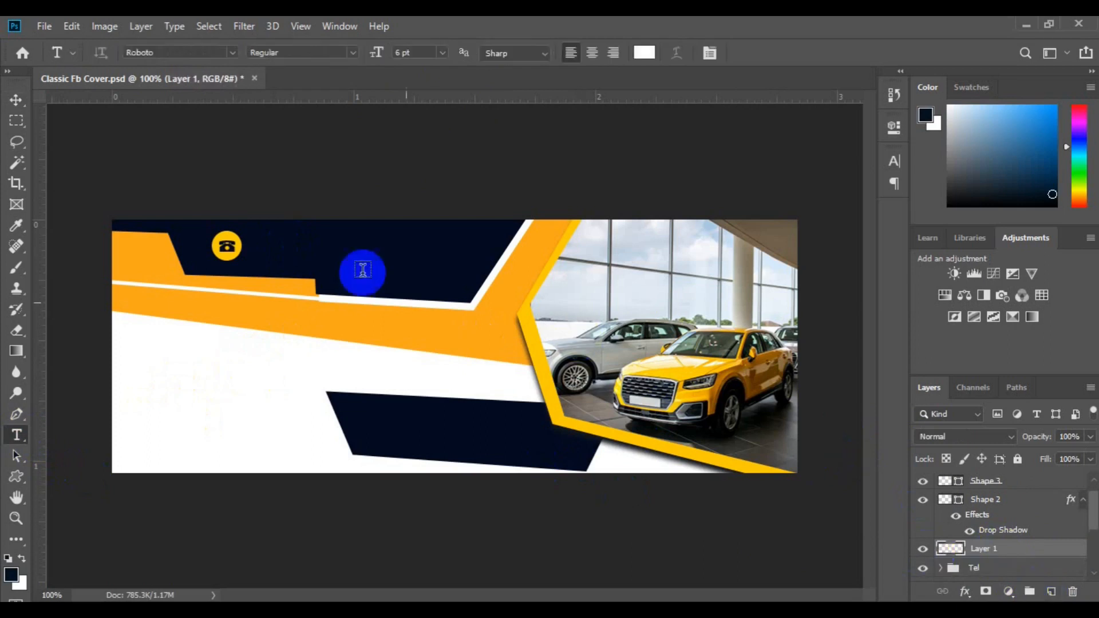
click(280, 254)
key(BackSpace)
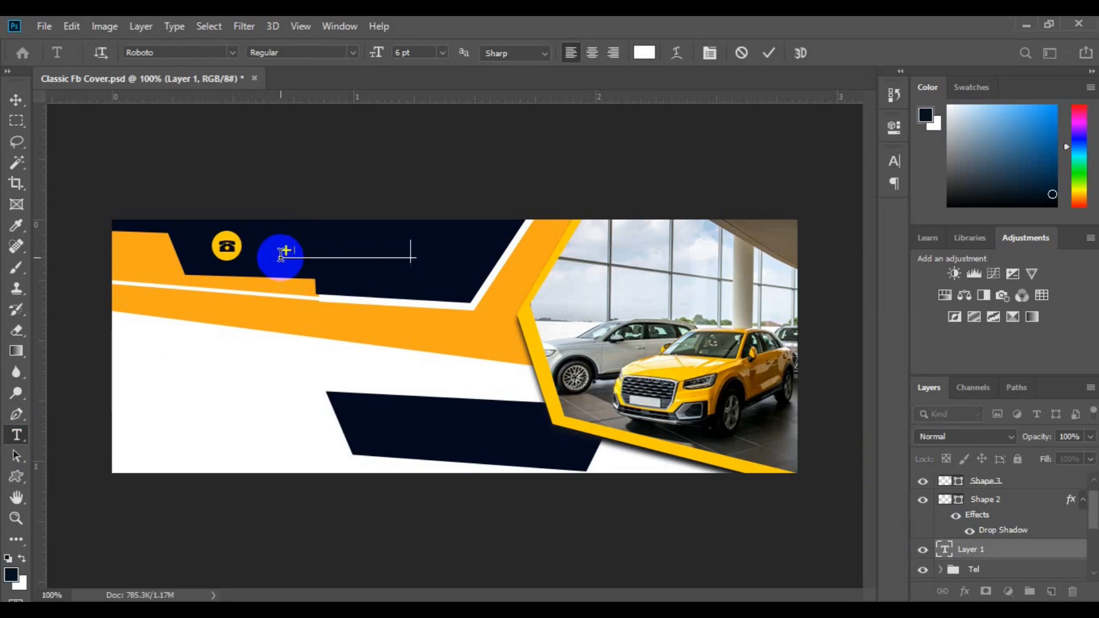
text(+000 - 1234  - 56789)
key(ctrl+a)
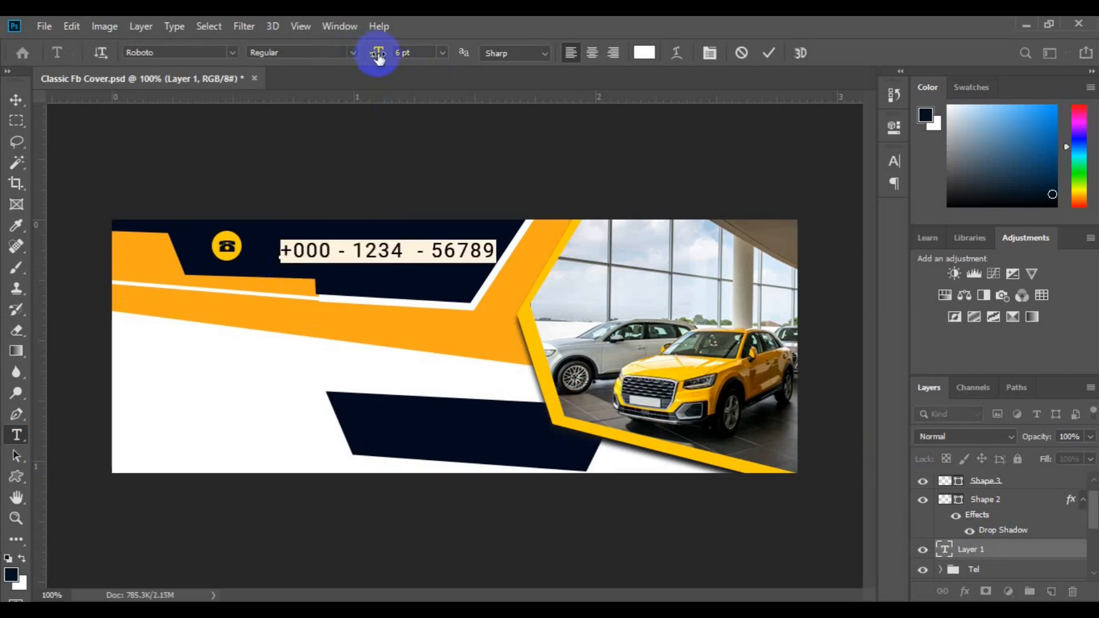
click(16, 100)
drag(385, 247, 359, 256)
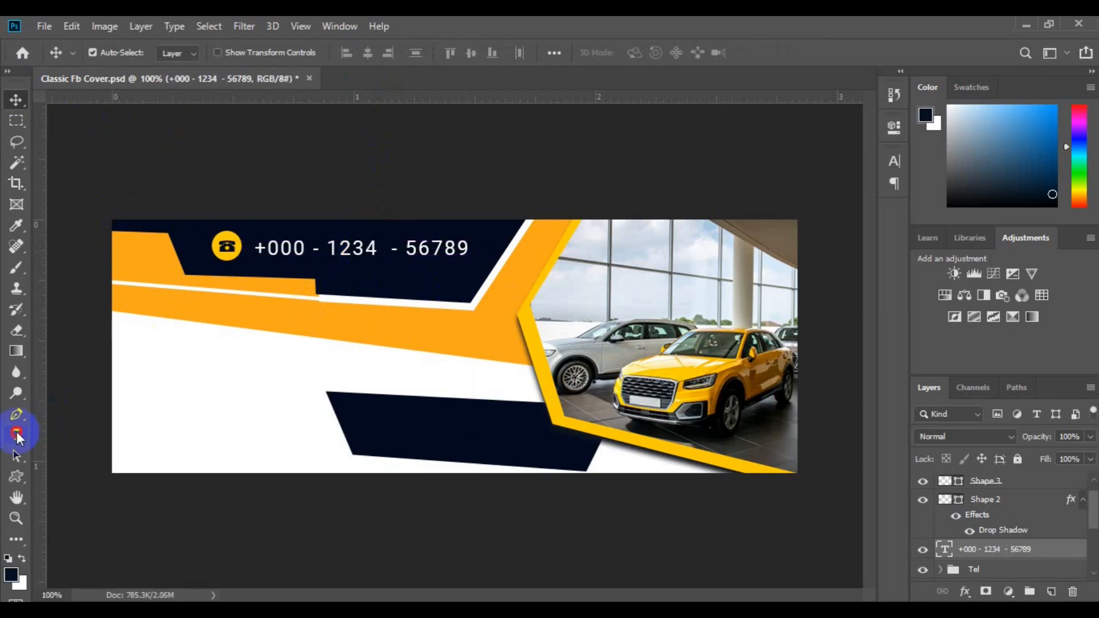
Step: Shorten the phone number text by removing the spaces around its first hyphen, the second hyphen and the digit after it
click(17, 436)
click(401, 247)
click(314, 247)
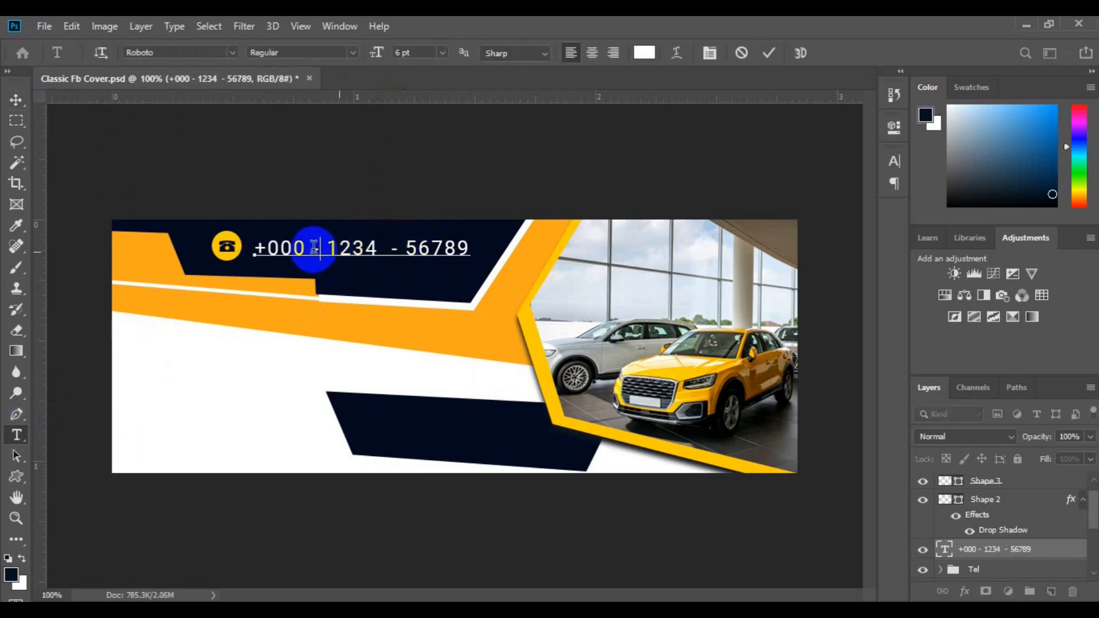
key(BackSpace)
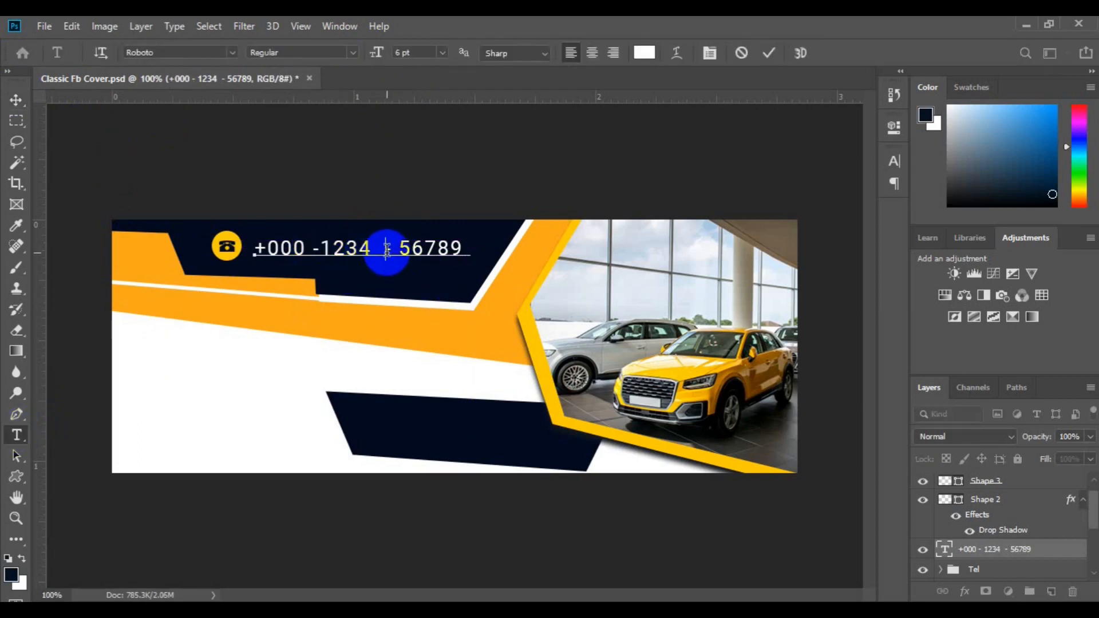
click(403, 247)
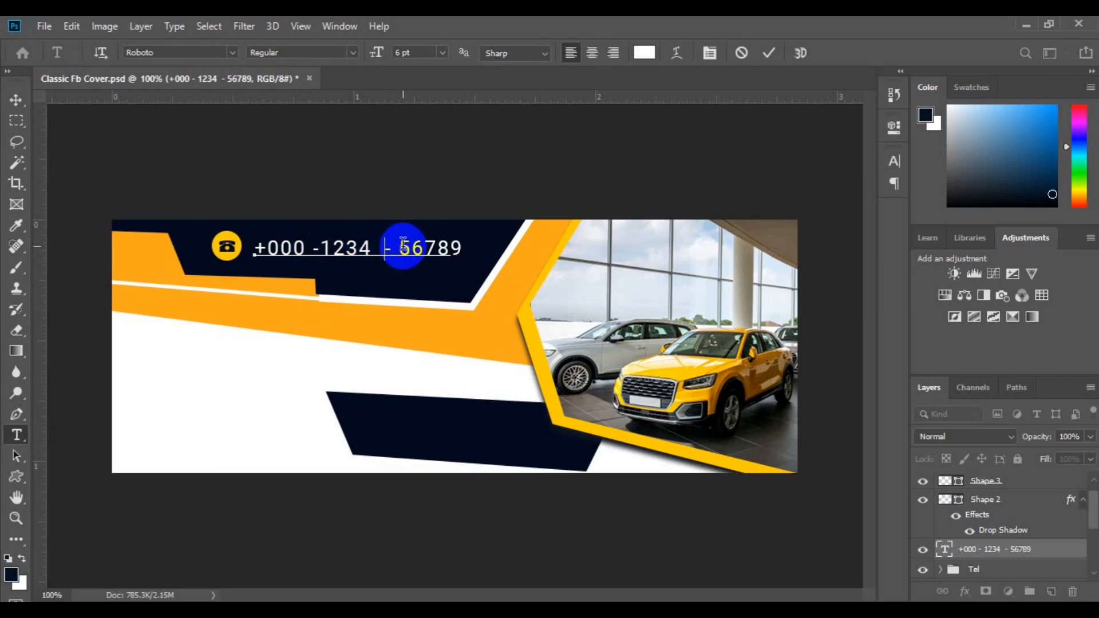
Step: Set the whole phone number's font size to 4 pt
key(ctrl+a)
click(401, 54)
key(BackSpace)
text(4)
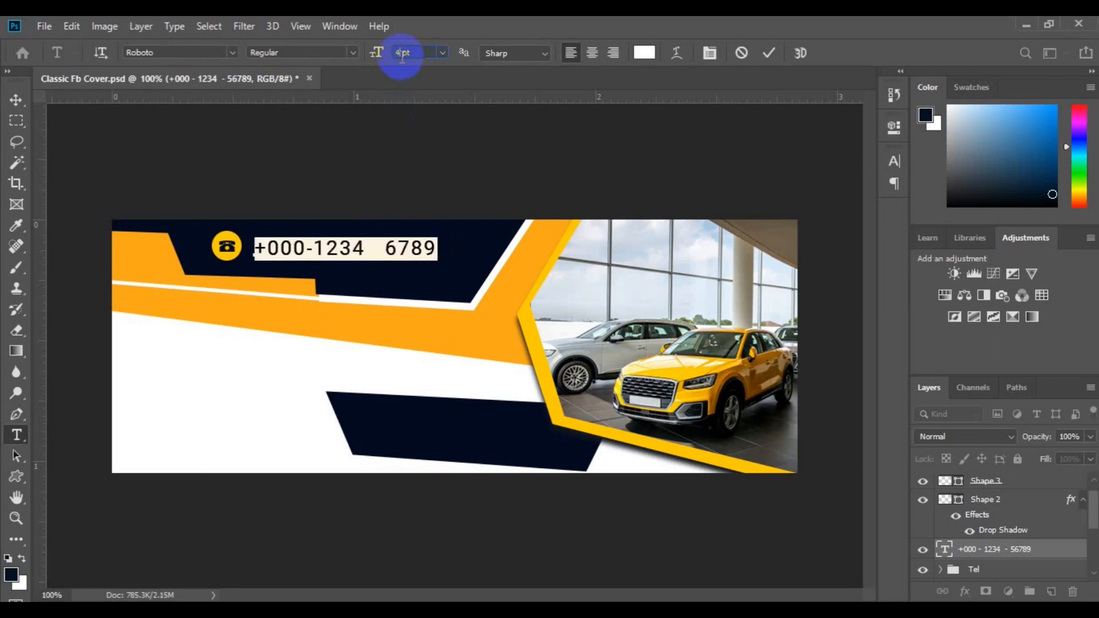
click(16, 100)
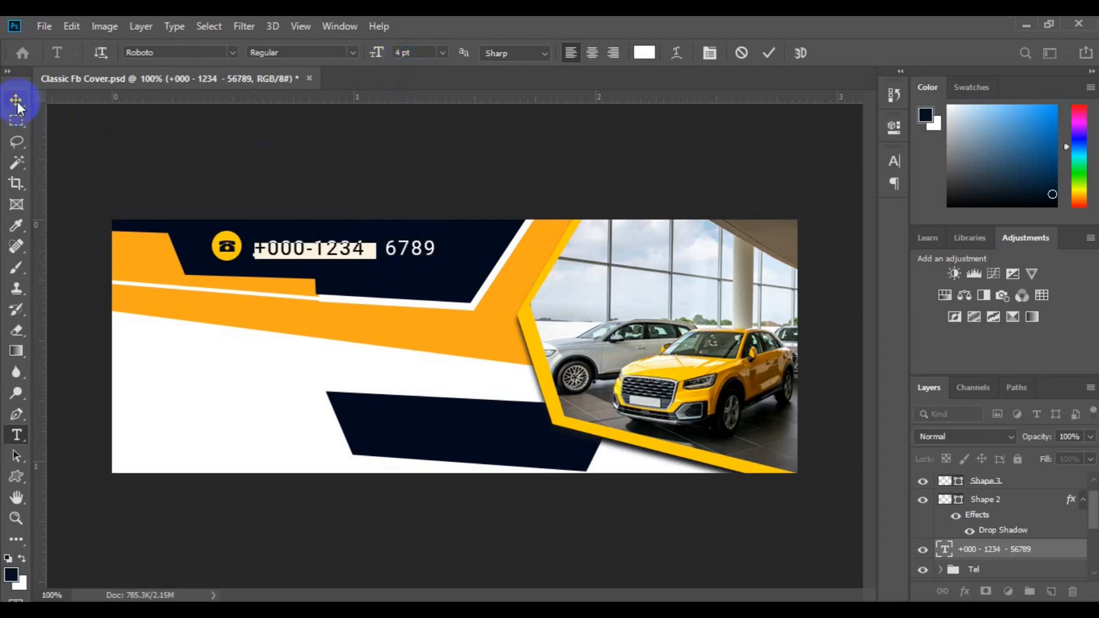
Step: Align the vertical centres of the phone number and the Tel group
click(146, 276)
ctrl+click(1015, 569)
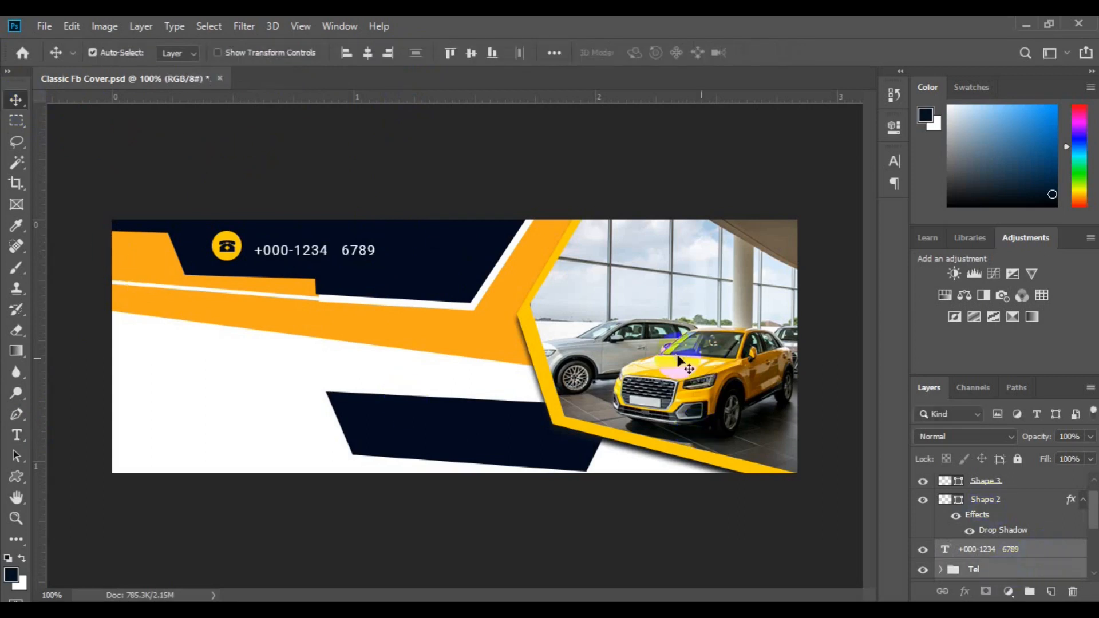
click(471, 53)
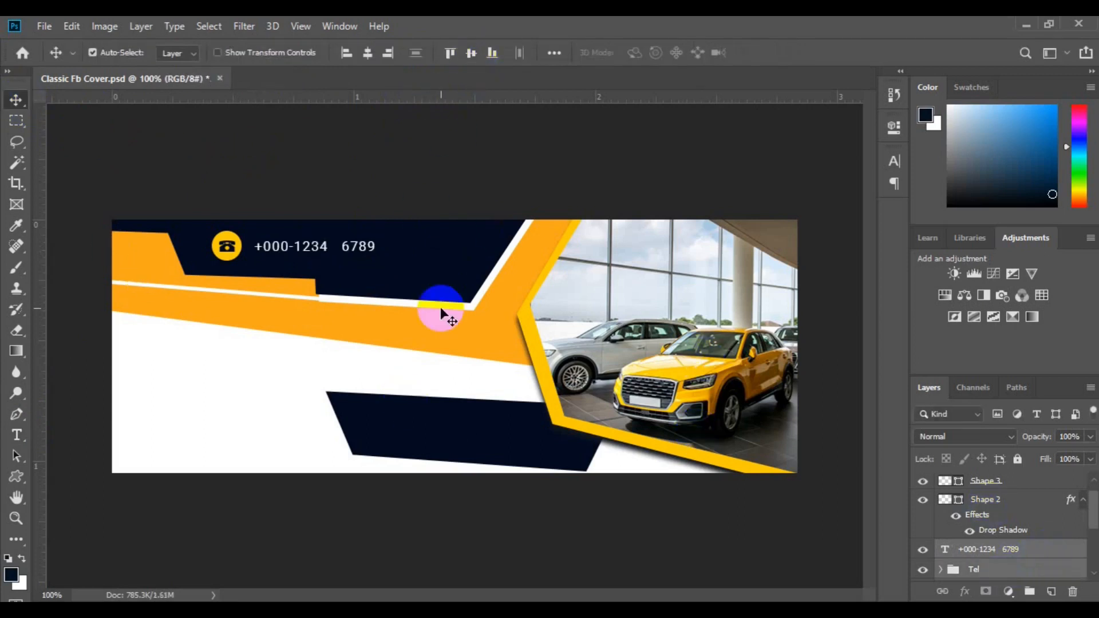
Step: Add a new layer above the lower navy shape and enter the text "Rent a car" on it
click(465, 447)
click(1051, 592)
click(16, 435)
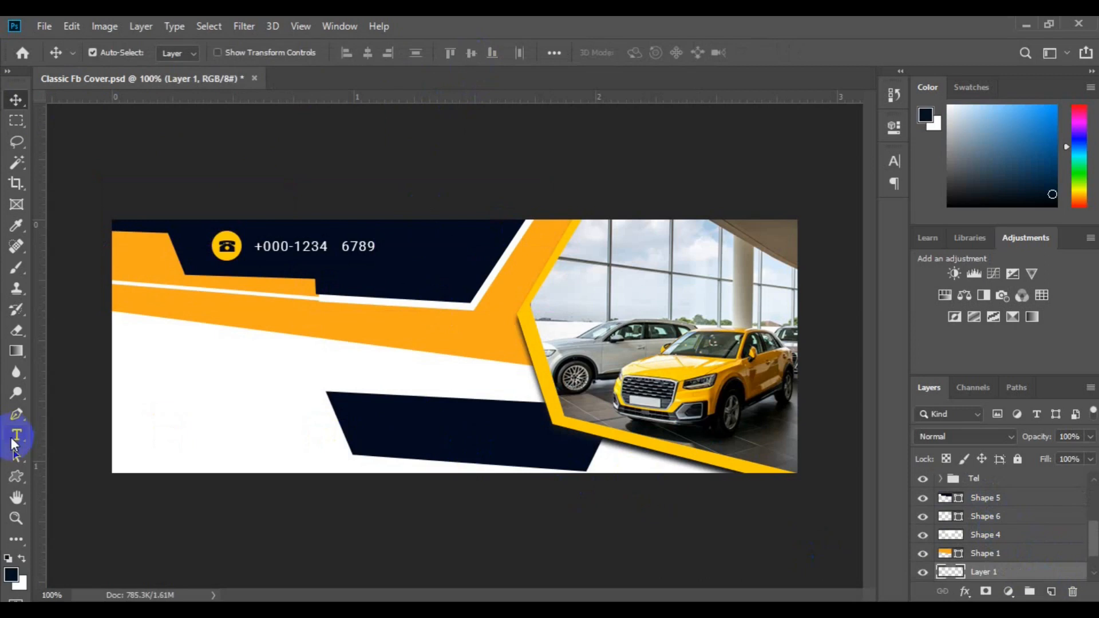
click(350, 430)
click(349, 430)
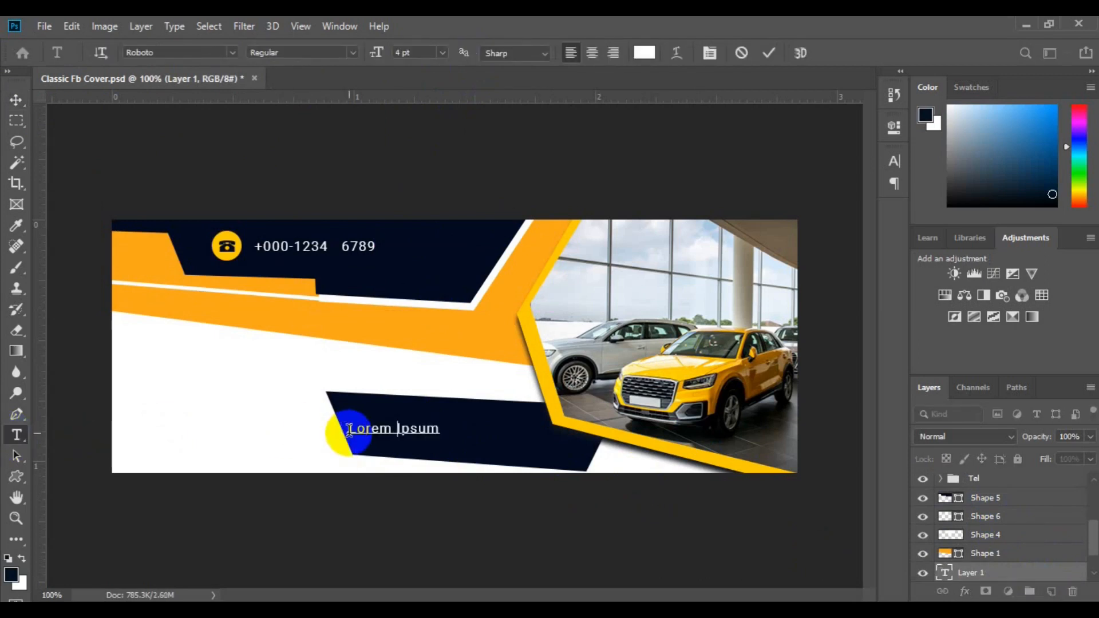
drag(419, 429, 349, 429)
key(ctrl+v)
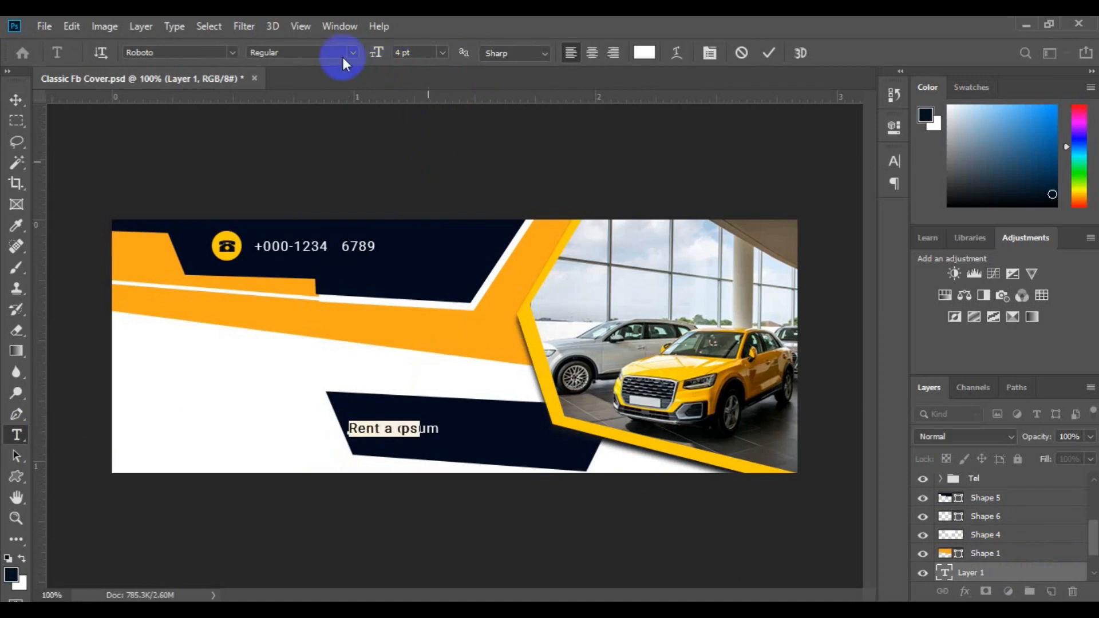
Step: Format "Rent a car" as Black Italic, 8 pt, orange faa71a, and move it toward the middle of the lower navy shape
click(350, 53)
click(314, 205)
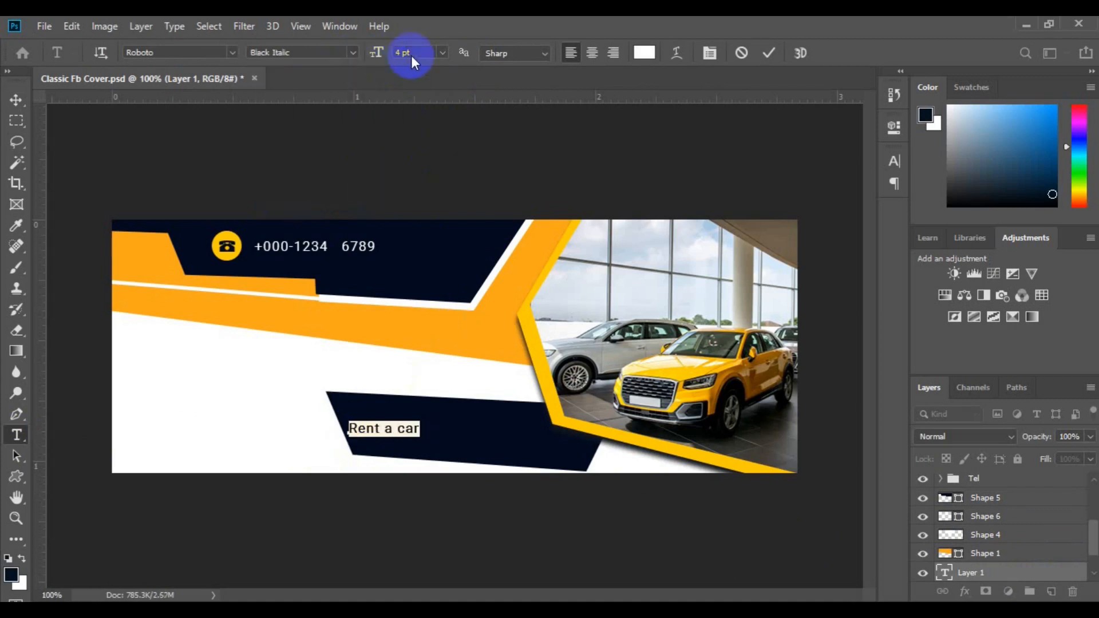
click(439, 54)
click(433, 102)
click(643, 52)
click(496, 326)
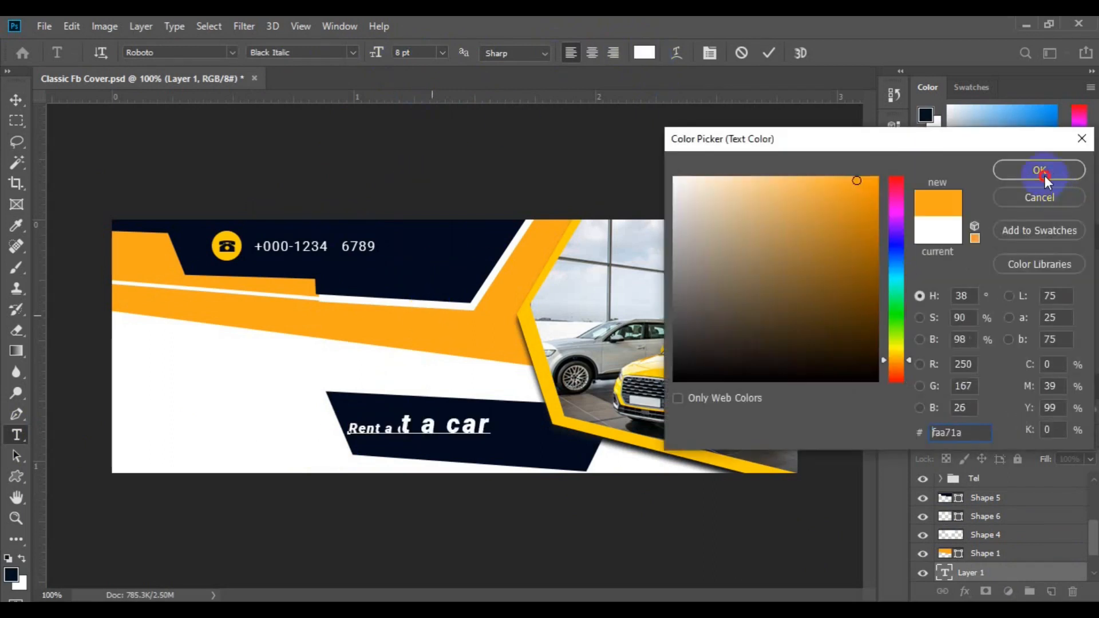
click(1044, 175)
click(15, 100)
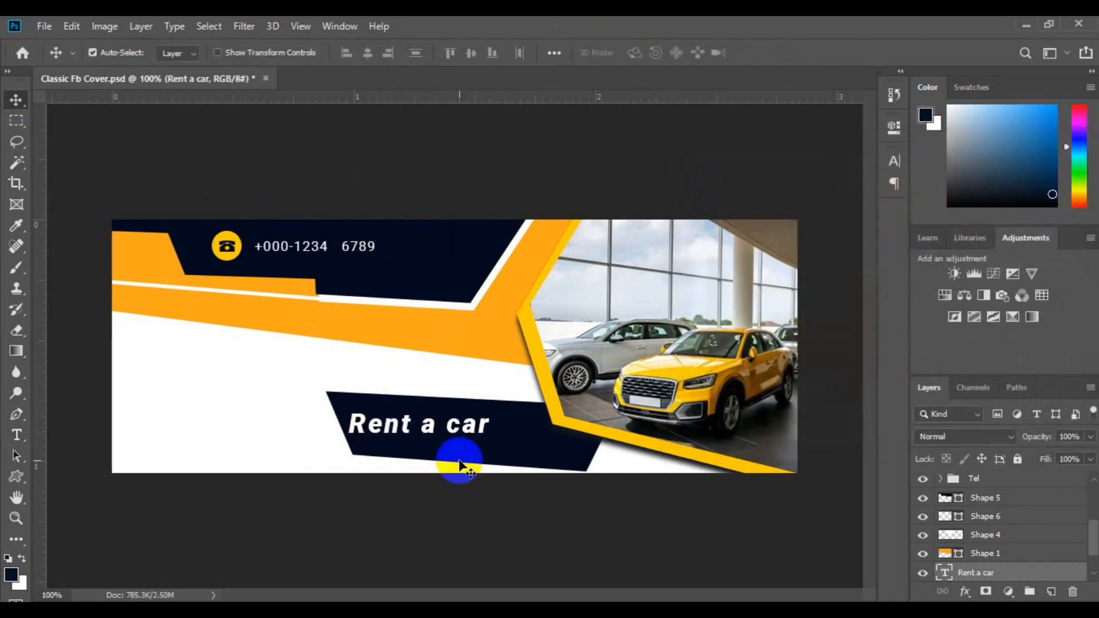
drag(417, 427, 433, 438)
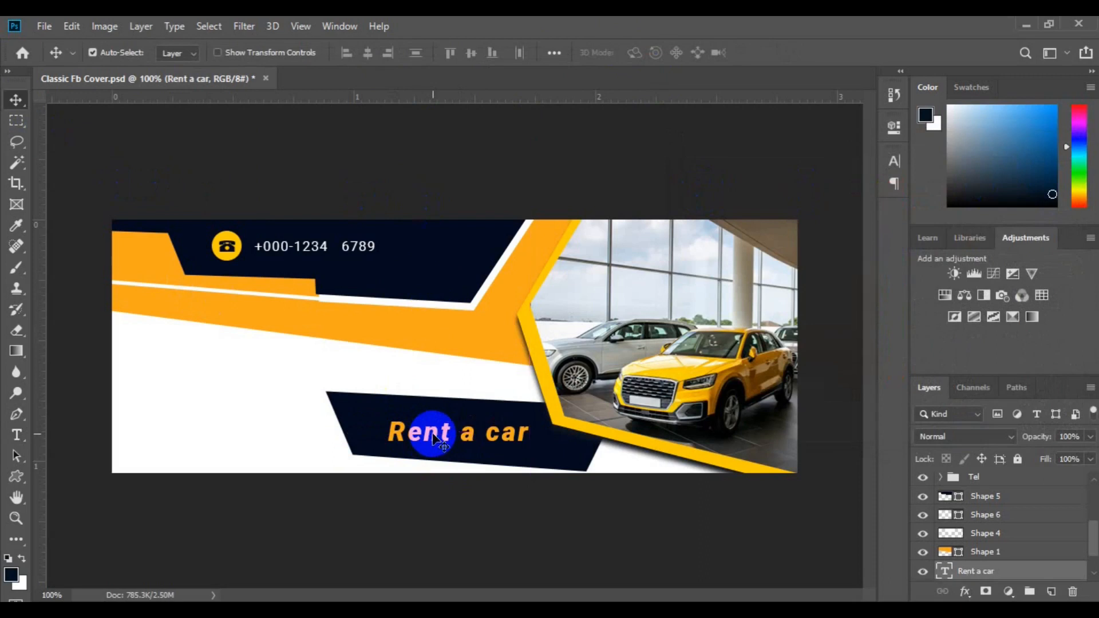
key(ctrl+t)
mouse_move(557, 423)
mouse_down()
mouse_move(551, 405)
mouse_move(552, 417)
mouse_up()
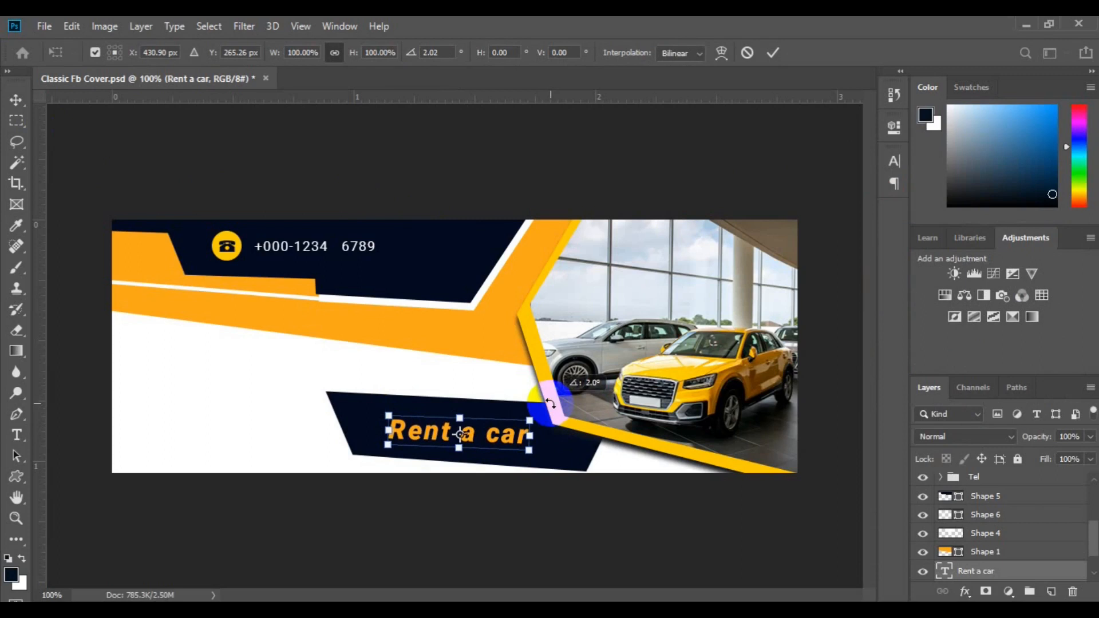
click(747, 60)
Step: Rotate the "Rent a car" text by 3.94° and scale it to 128.89%
key(ctrl+t)
drag(587, 396, 590, 405)
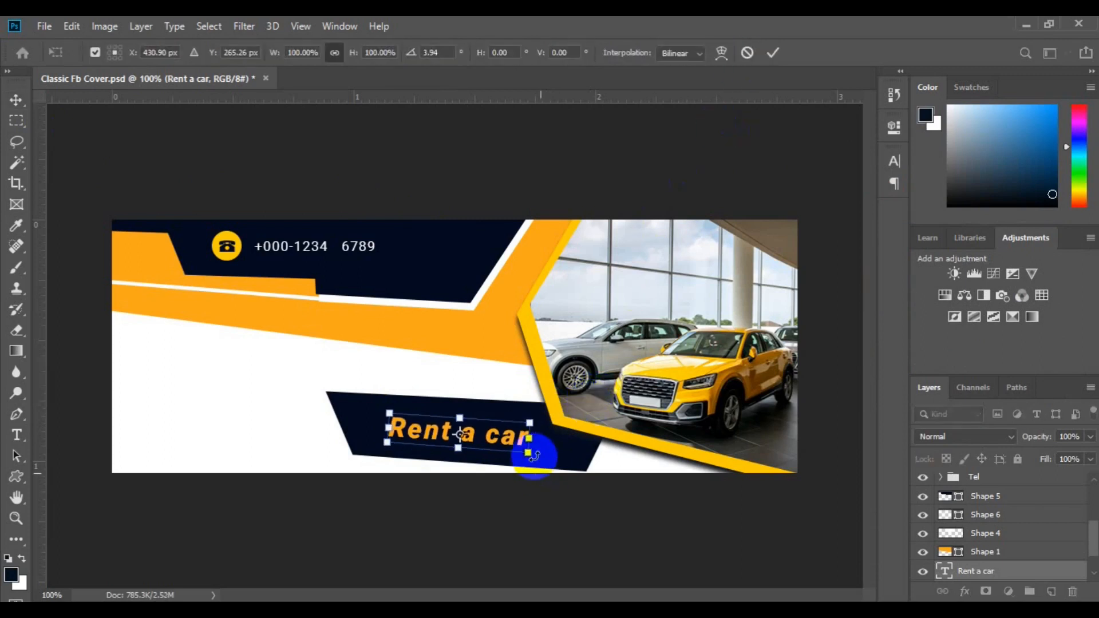
drag(527, 452, 548, 465)
key(Return)
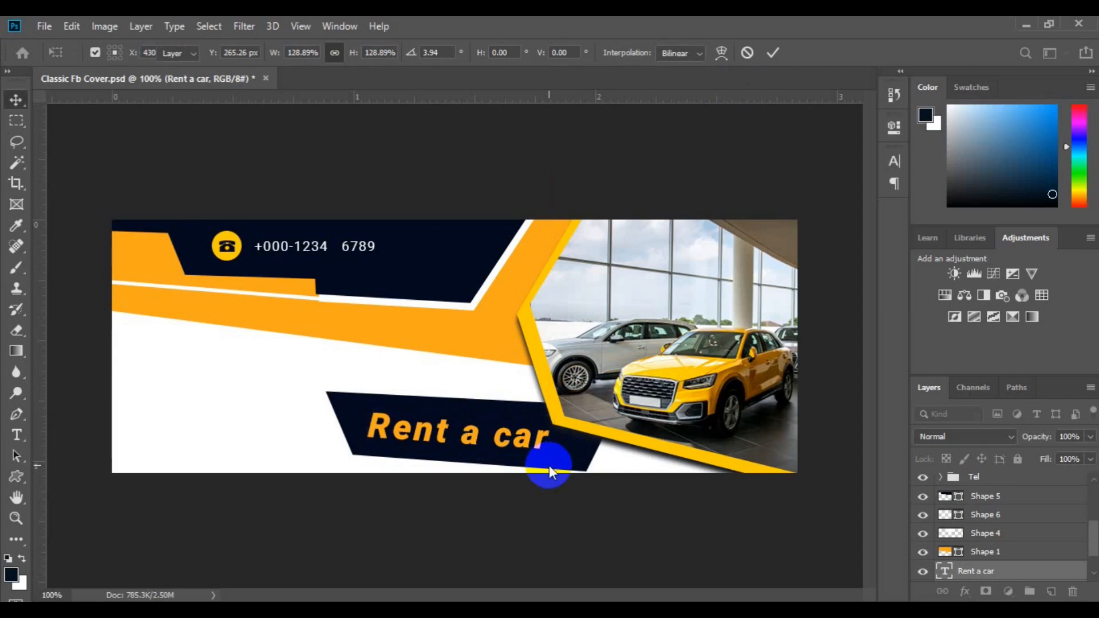
Step: Append three dots to "Rent a car" and recolor the whole text white, hex ffffff
click(17, 435)
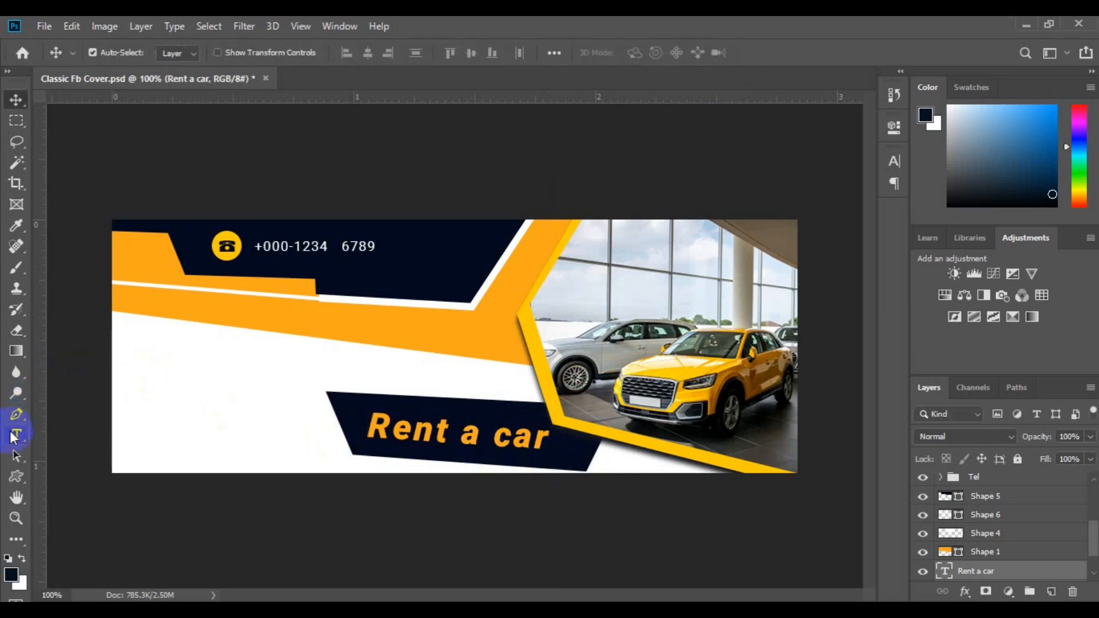
click(541, 438)
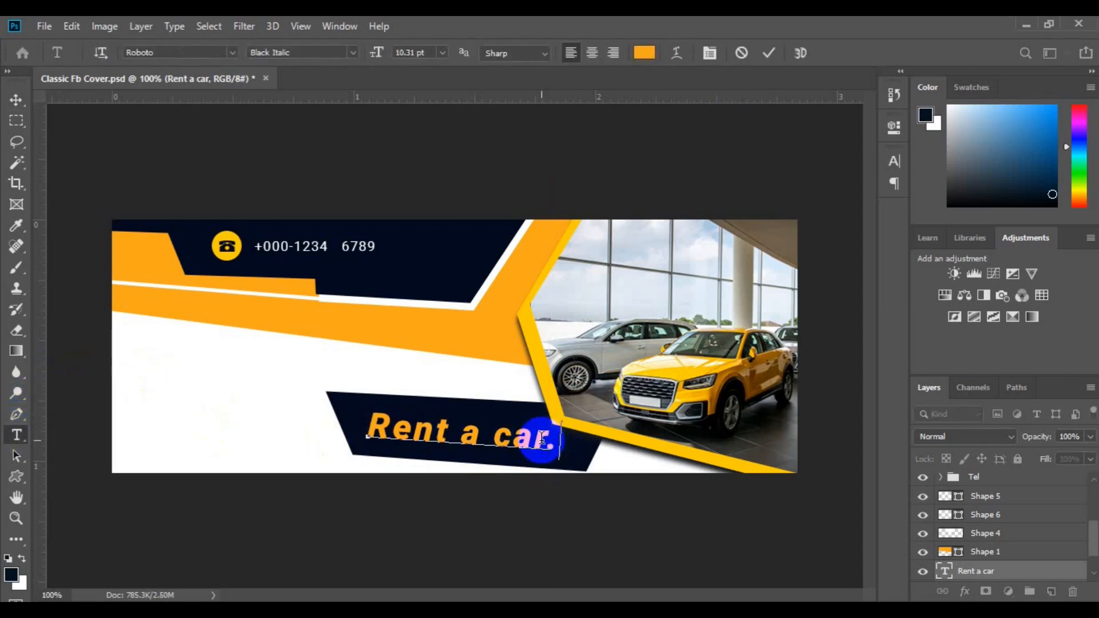
key(ctrl+a)
click(644, 53)
click(277, 358)
click(1037, 171)
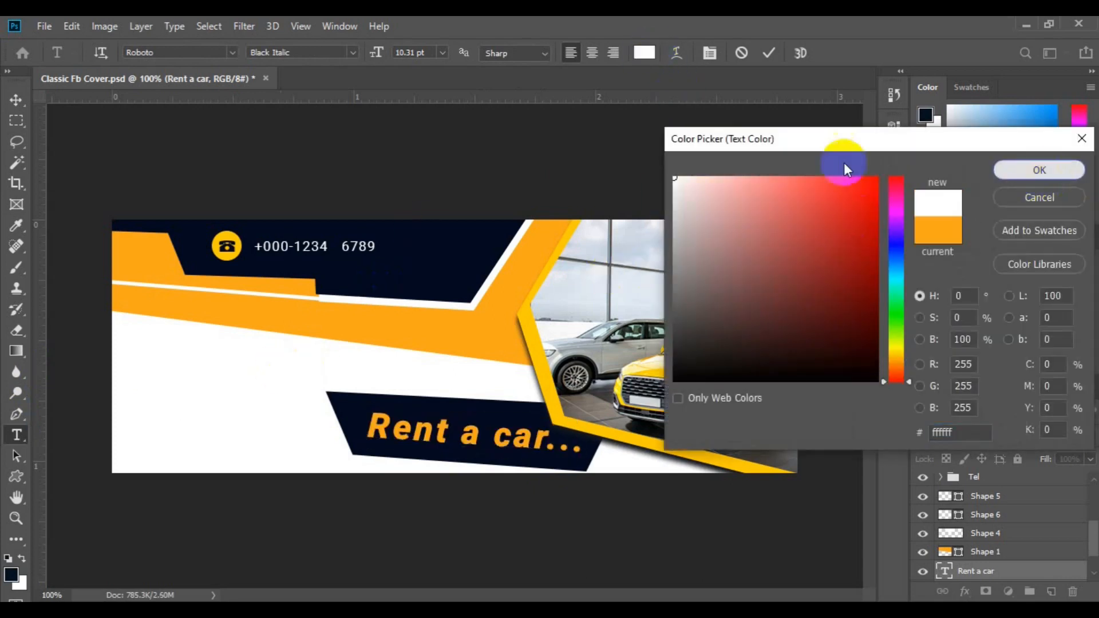
Step: Change the "Rent a car..." text to Medium Italic and close the gap before its last dot
click(353, 52)
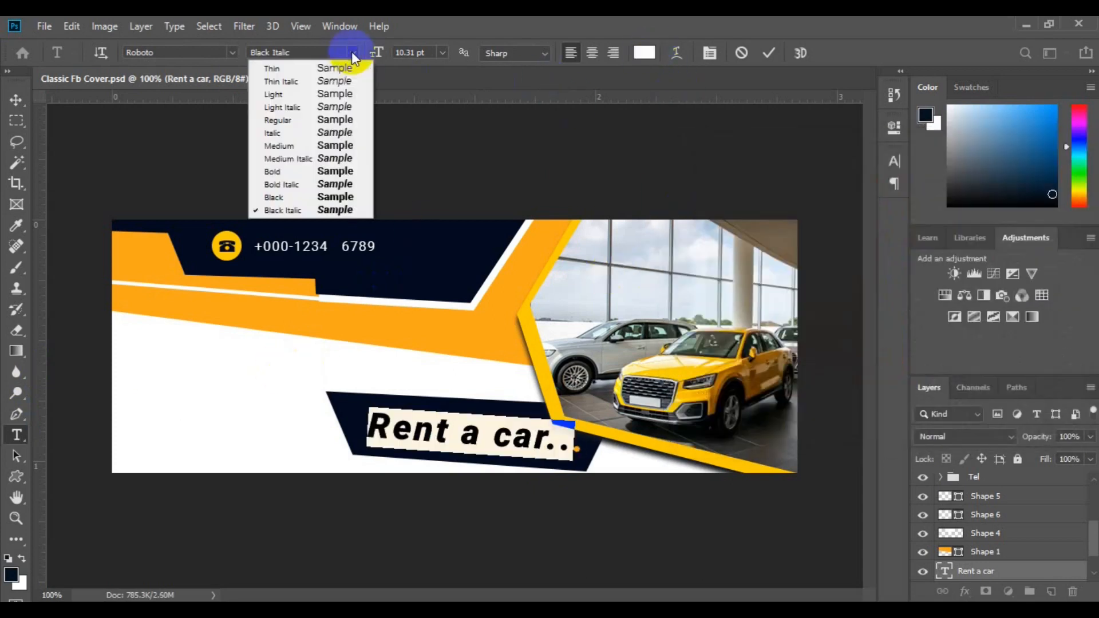
click(335, 158)
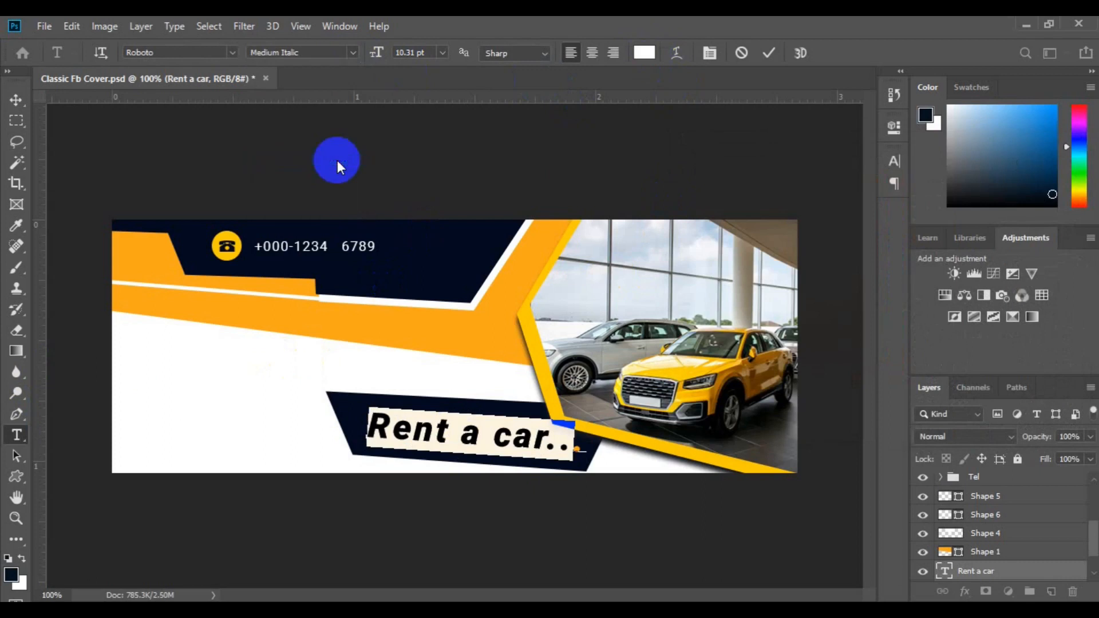
click(548, 439)
click(548, 439)
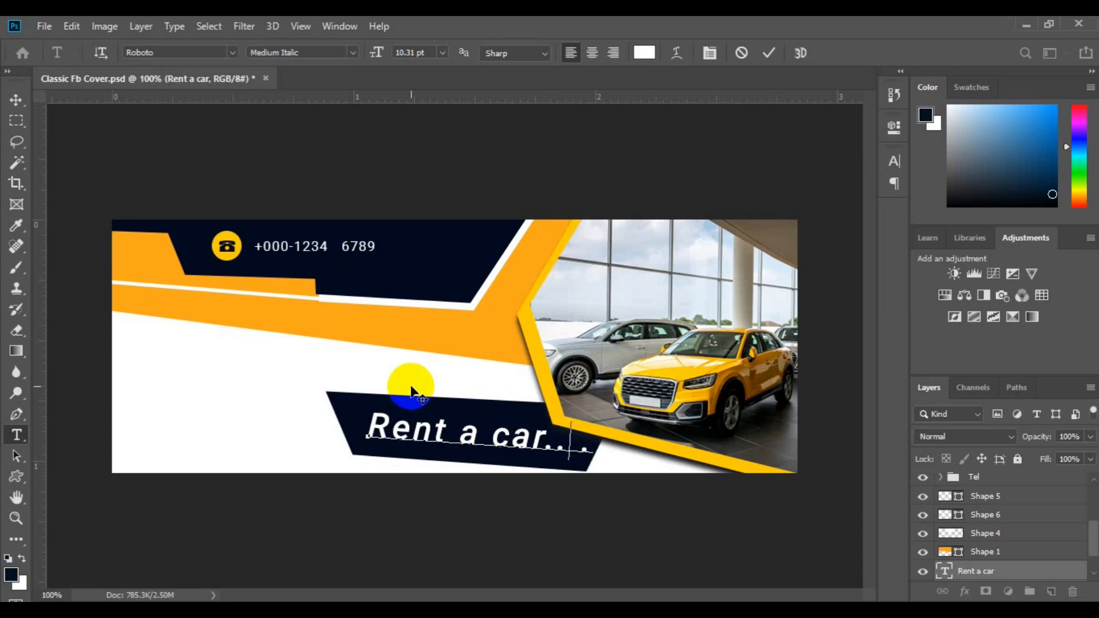
click(20, 104)
Step: Add the text "CORPORATE" above the Background layer in Roboto Black, 8 pt, using the navy sampled from the upper shape
click(1092, 565)
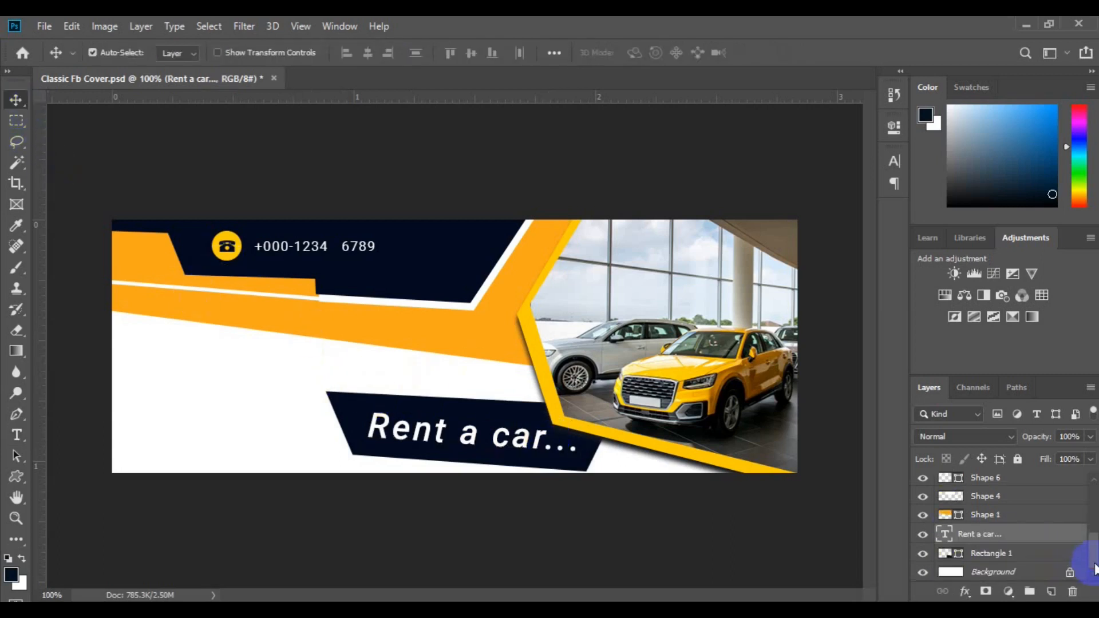
click(1068, 570)
click(16, 435)
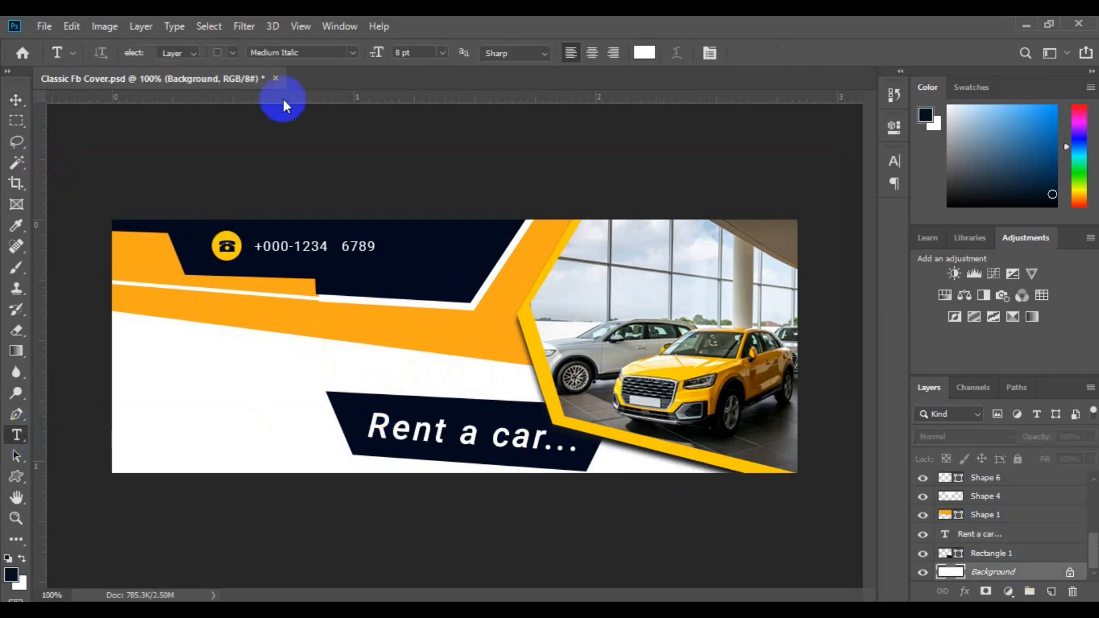
click(352, 50)
click(297, 199)
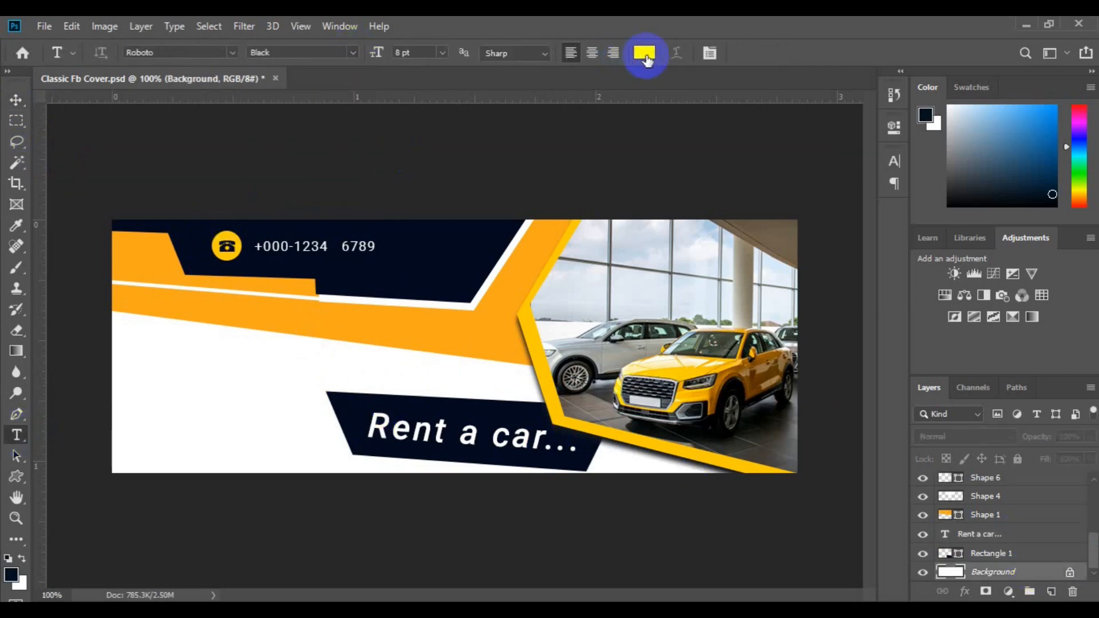
click(645, 52)
click(453, 252)
click(1006, 169)
click(353, 52)
click(320, 196)
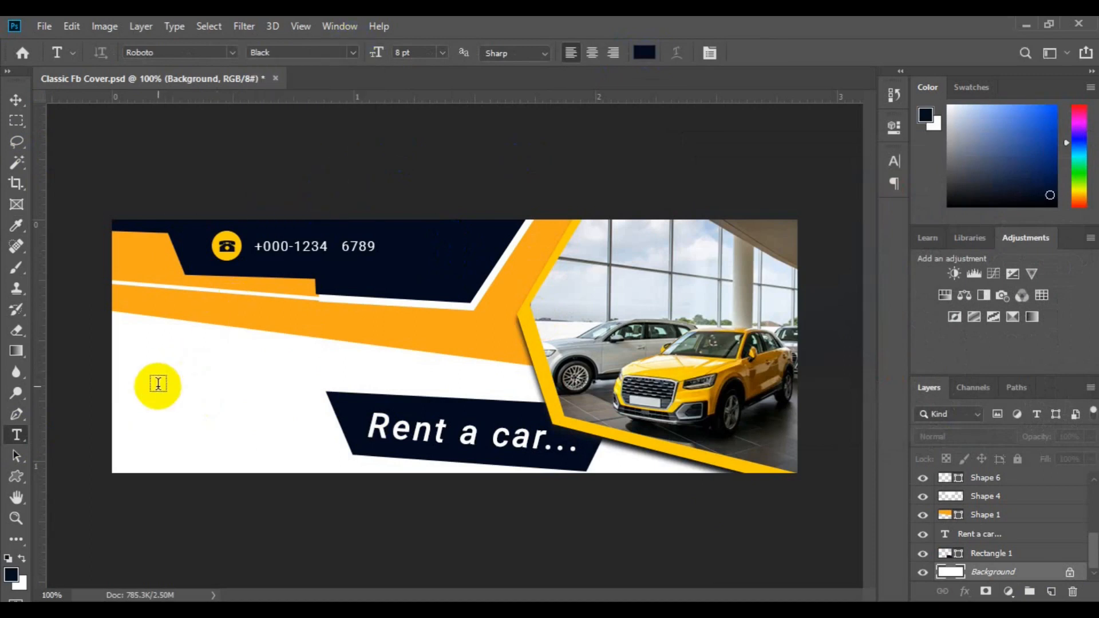
click(159, 384)
text(CORPORATE)
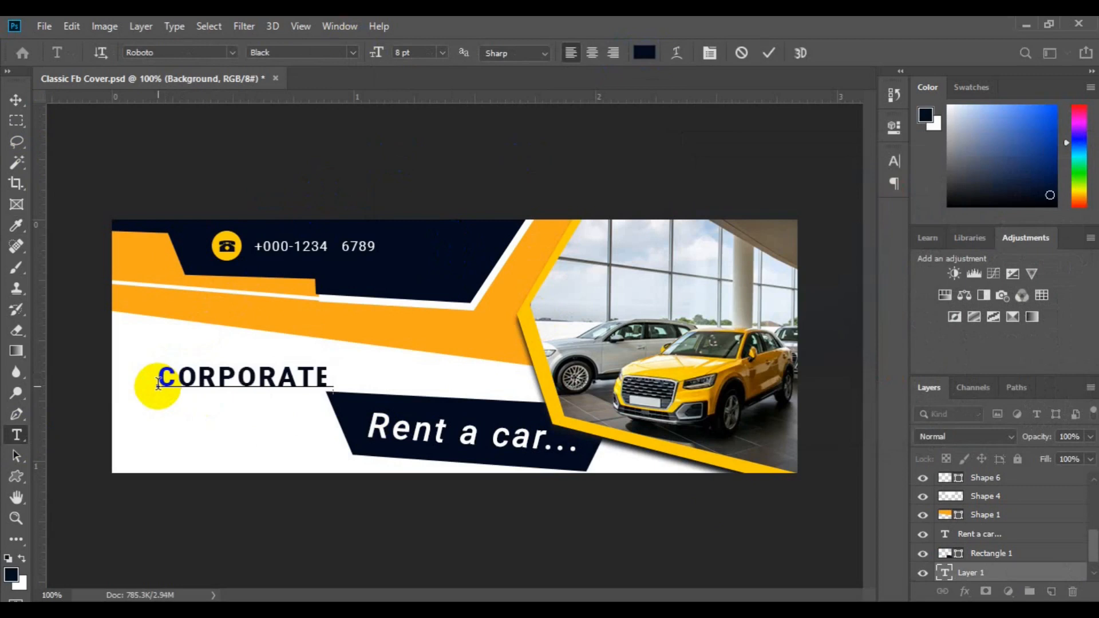
Step: Set the tracking of "CORPORATE" to -100 and its font size to 10 pt
key(ctrl+a)
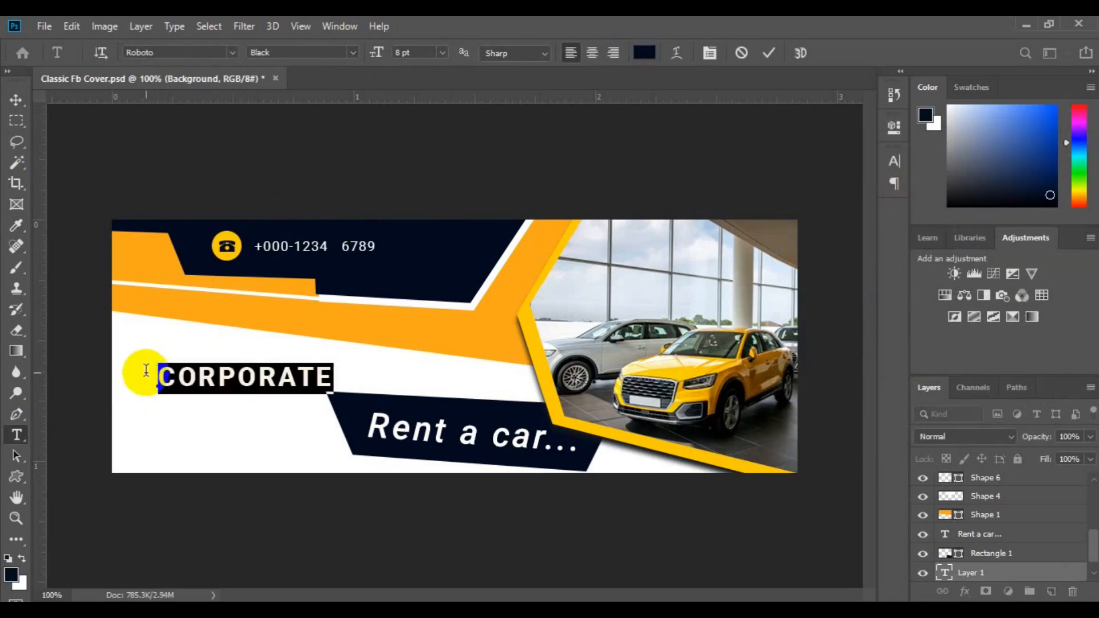
key(ctrl+t)
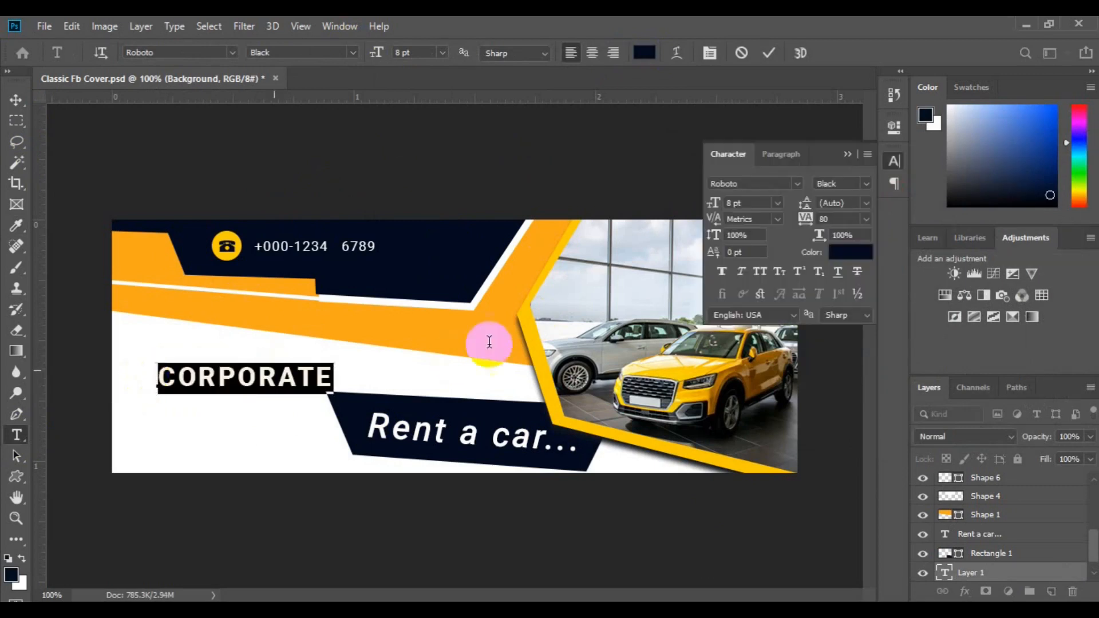
click(866, 219)
click(849, 270)
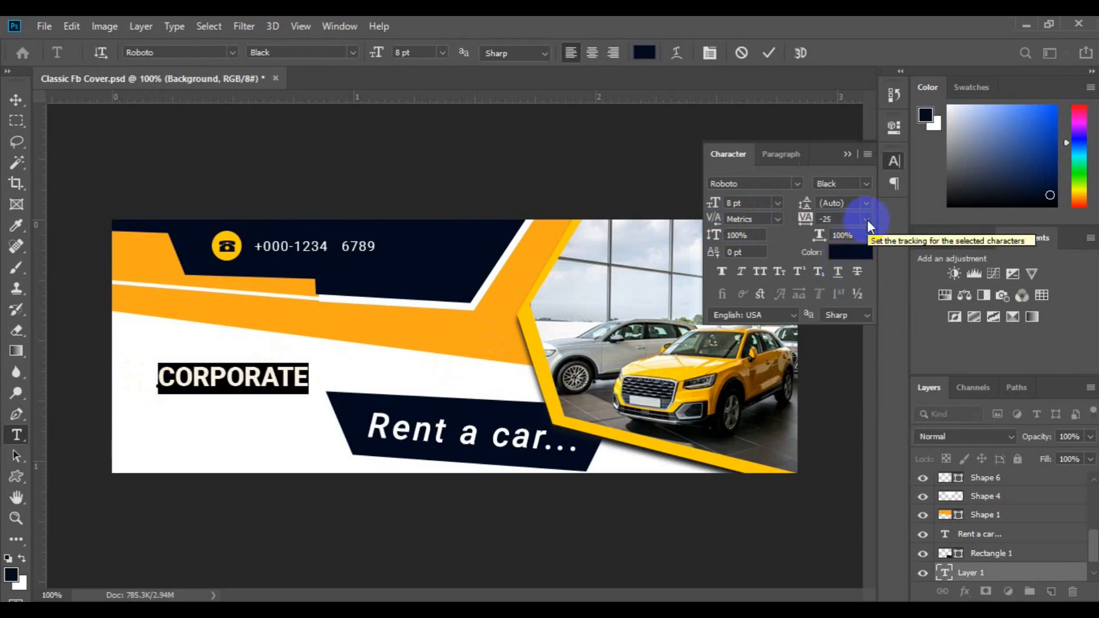
click(866, 219)
click(846, 258)
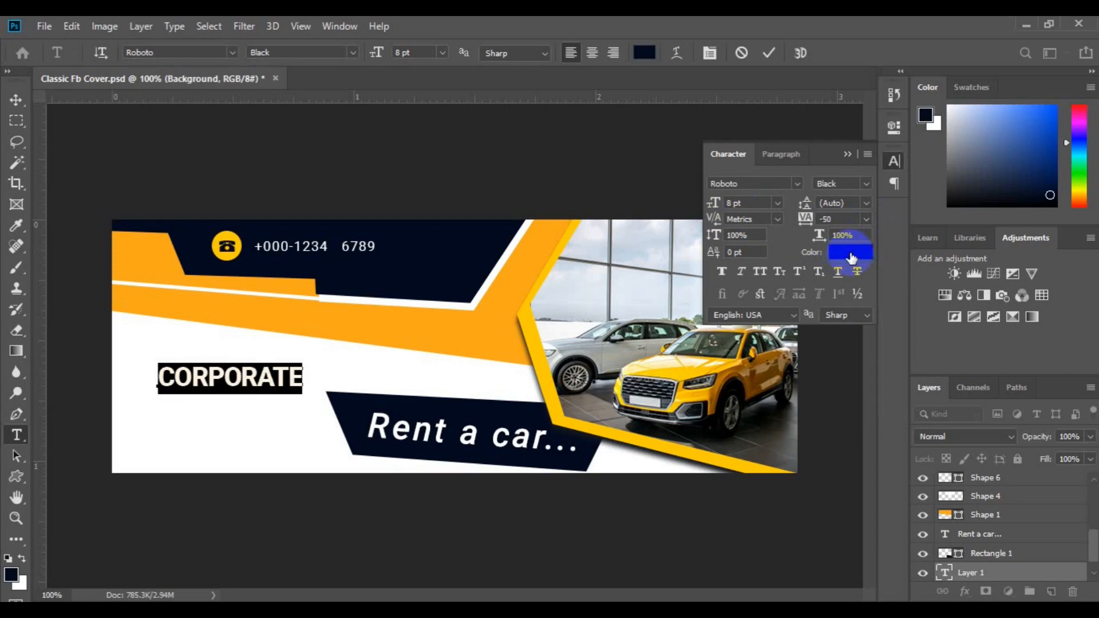
click(866, 219)
click(852, 245)
click(867, 219)
click(856, 234)
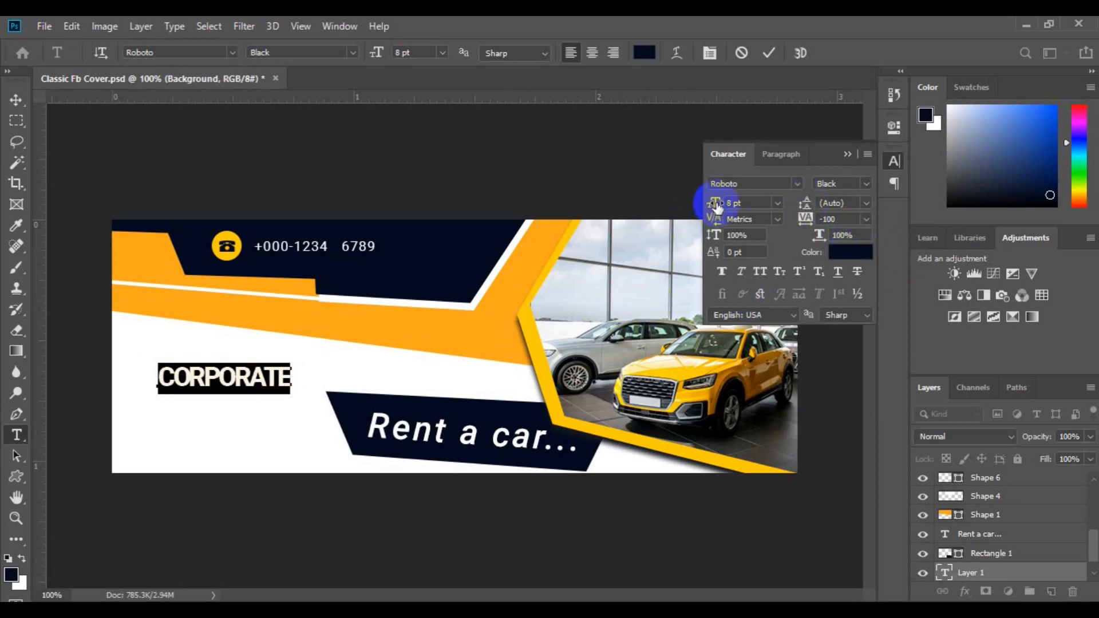
drag(720, 207, 718, 207)
Step: Place "CORPORATE" near the canvas's left edge and a duplicate directly below it that reads "BANNER"
click(15, 106)
drag(226, 383, 196, 413)
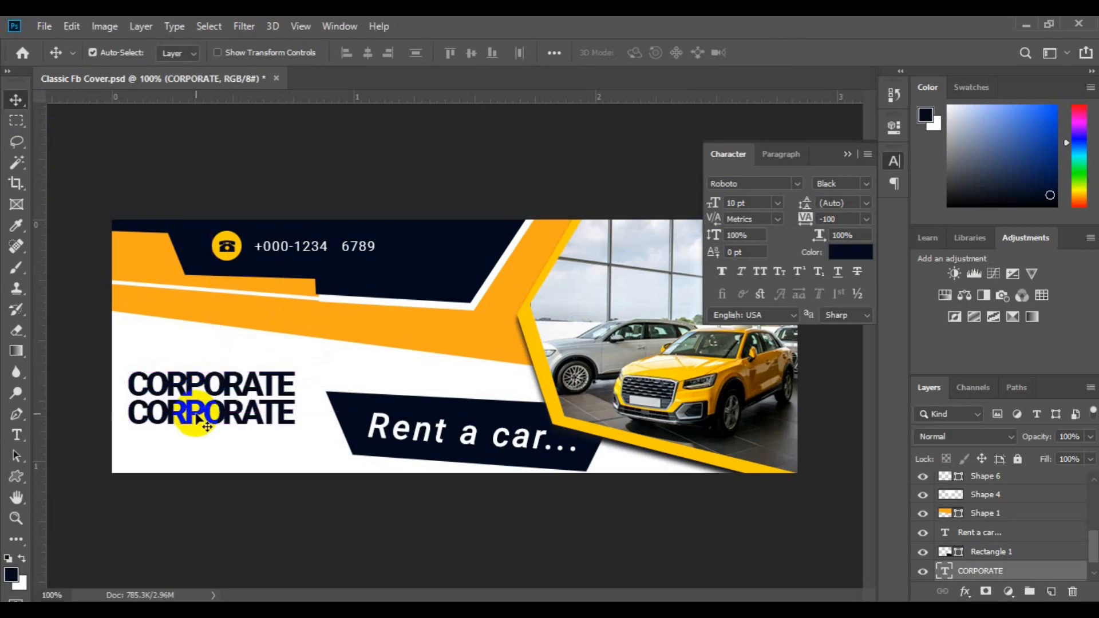
click(18, 436)
click(171, 417)
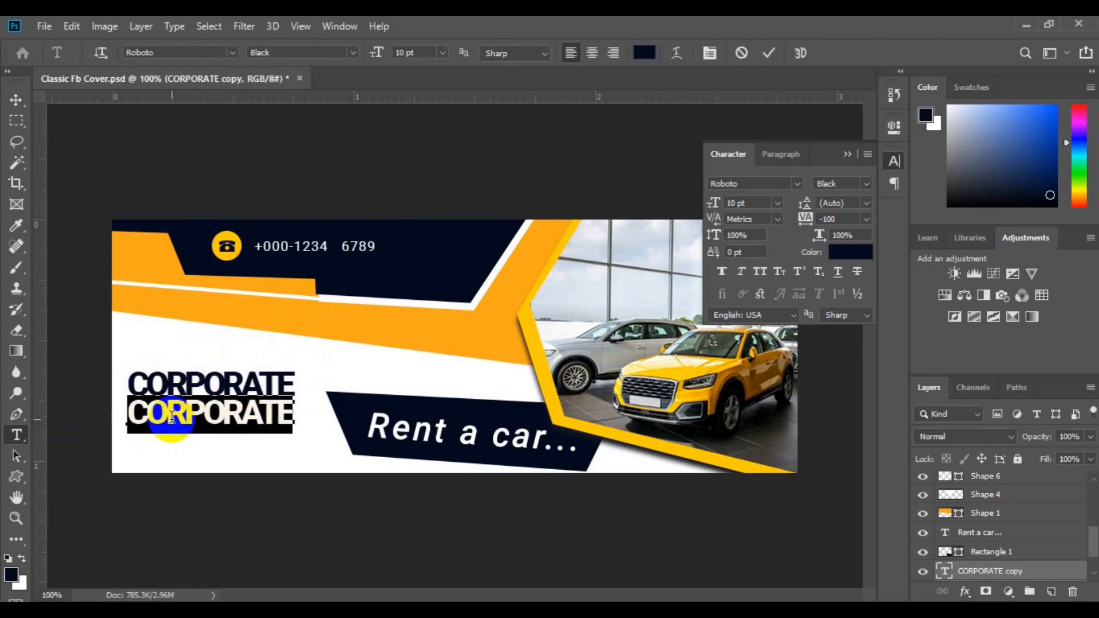
double_click(171, 416)
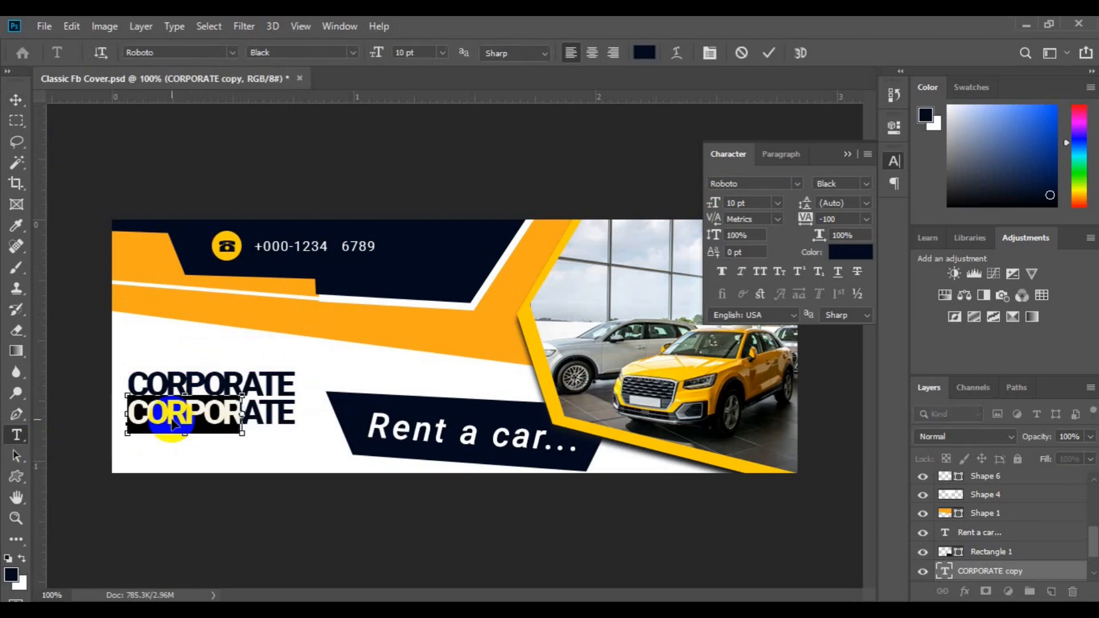
text(BANNER)
Step: Recolor "BANNER" with the yellow sampled from the border of the dealership photo
click(644, 53)
click(375, 297)
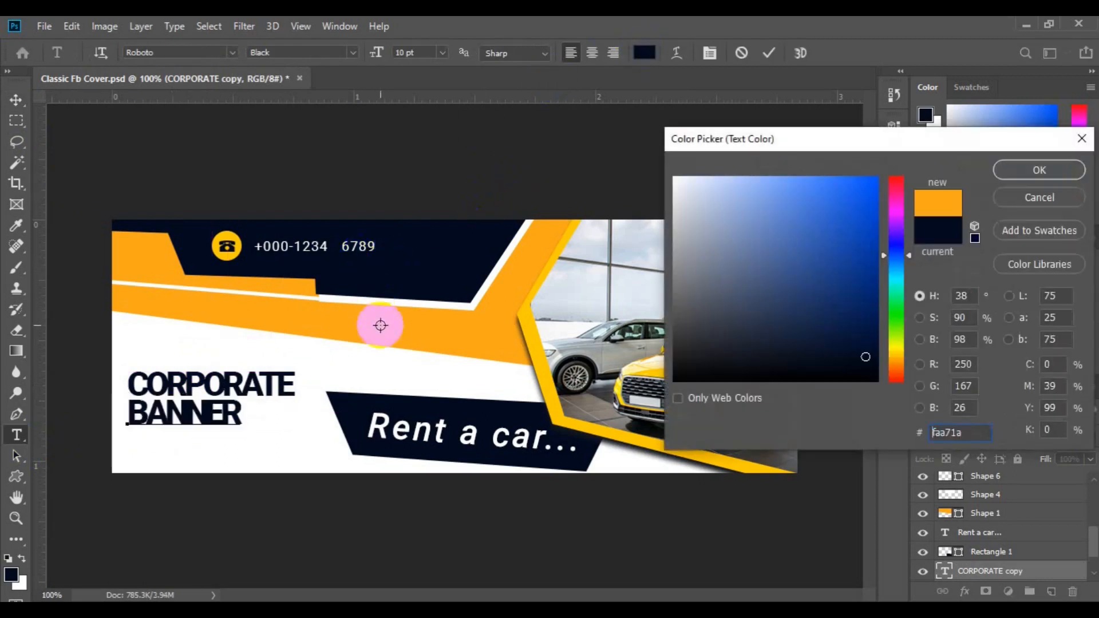
click(1005, 171)
click(644, 52)
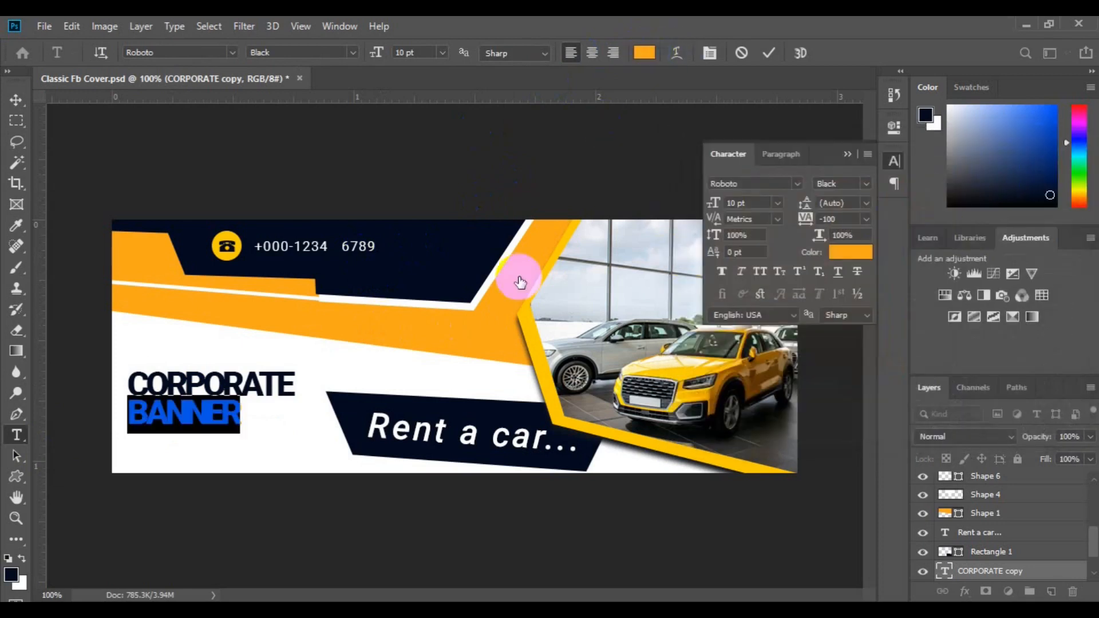
click(542, 353)
click(1009, 172)
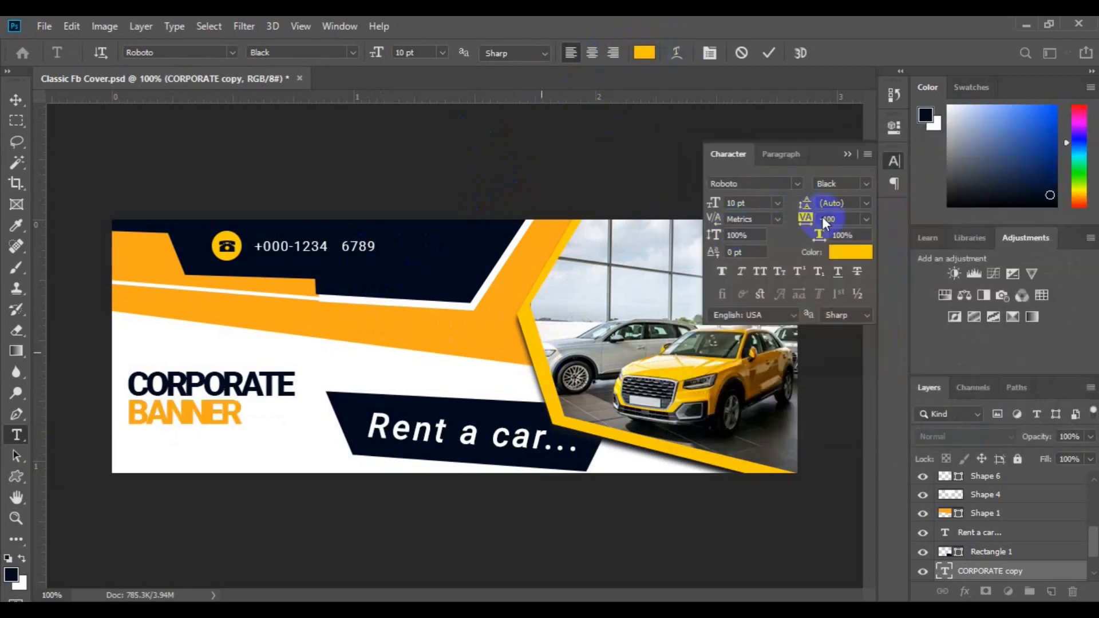
Step: Try a tracking of 0 and a leading of 12 pt on "BANNER", and return the leading to Auto
click(865, 220)
click(847, 324)
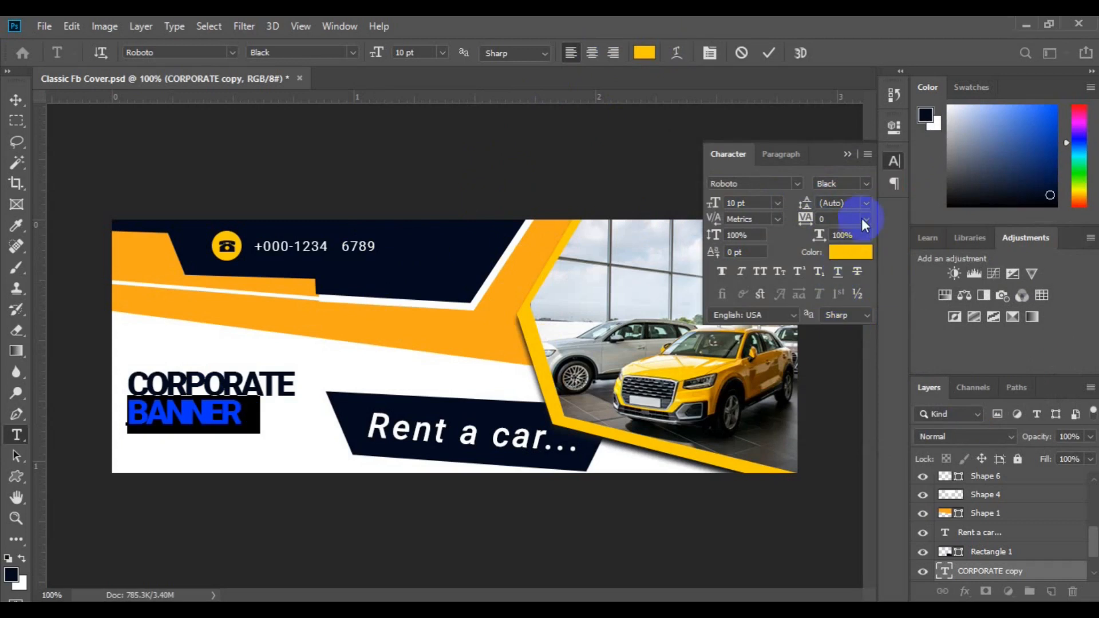
click(866, 204)
click(851, 298)
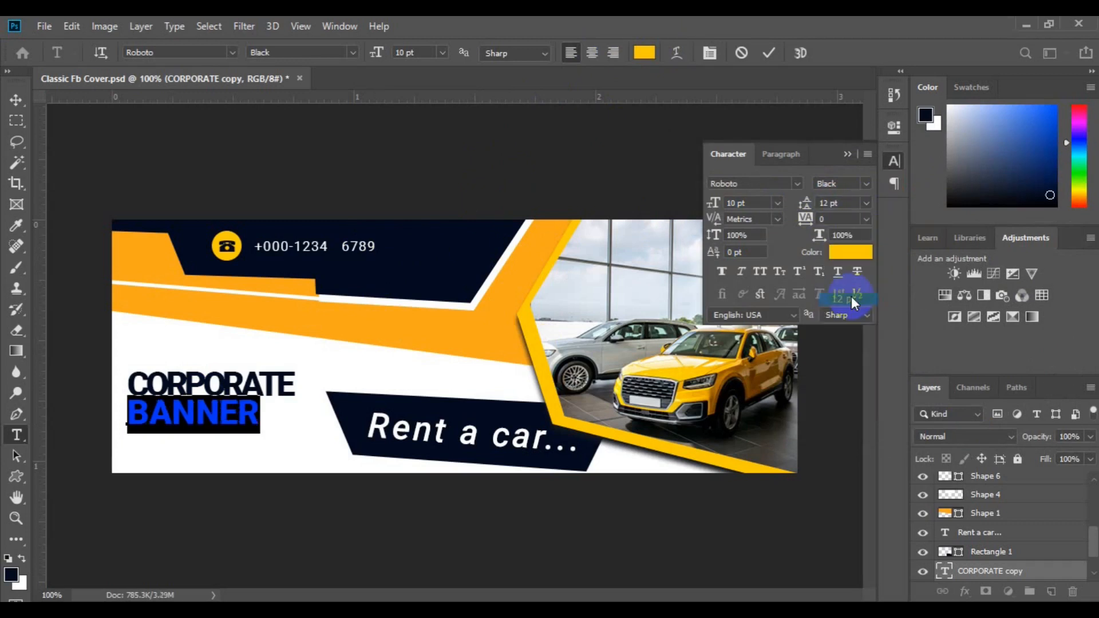
click(866, 203)
click(852, 222)
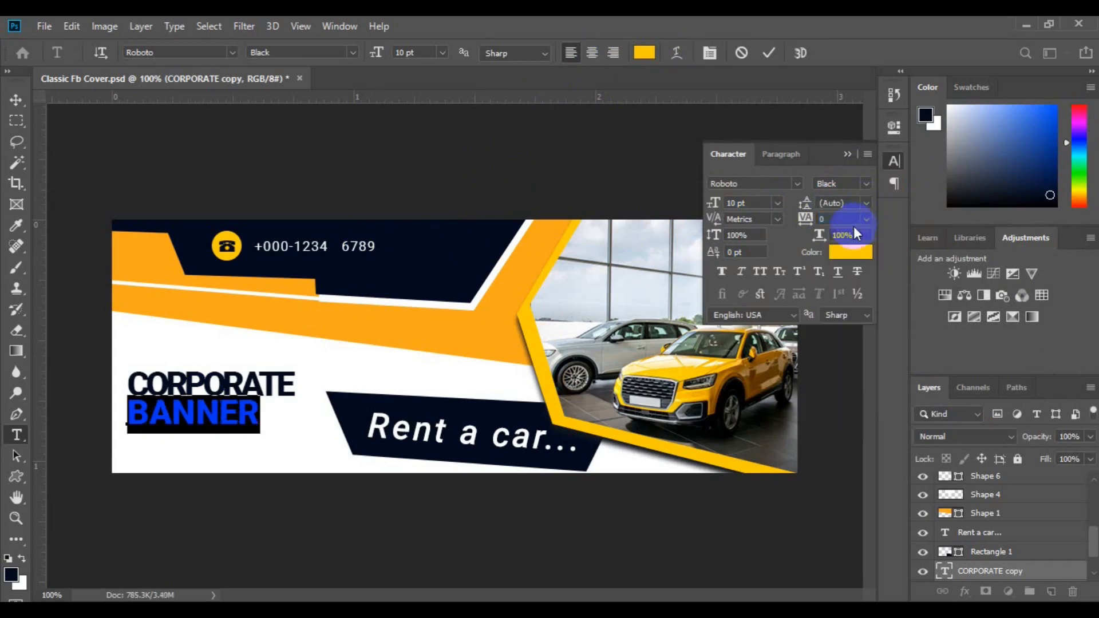
Step: Widen the letter spacing of "BANNER" to match the width of "CORPORATE" by setting its tracking to 200
click(865, 219)
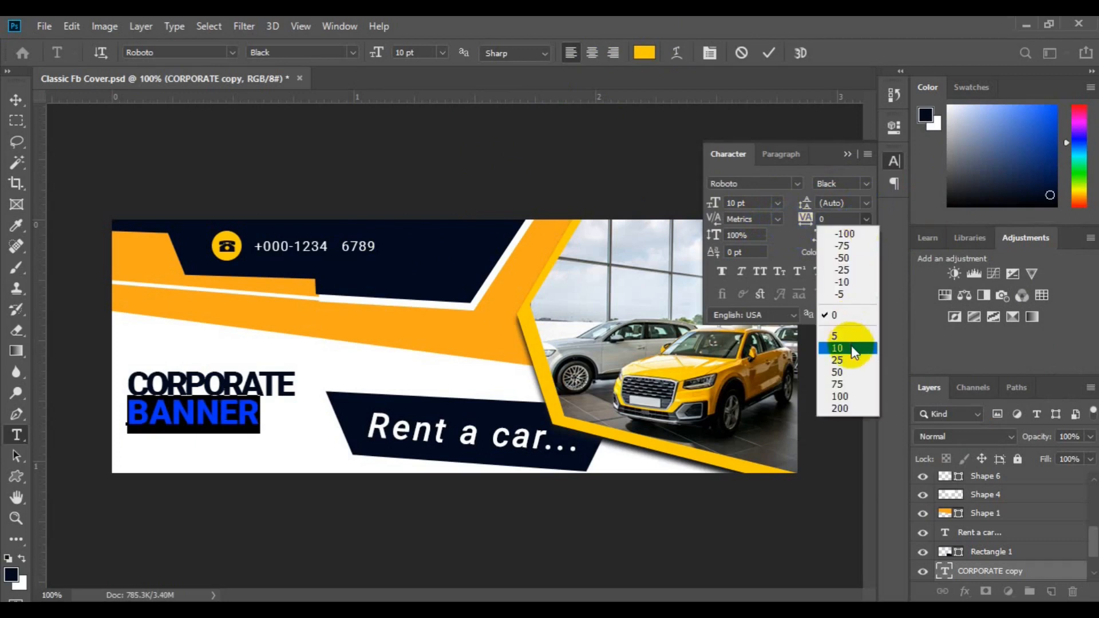
click(851, 372)
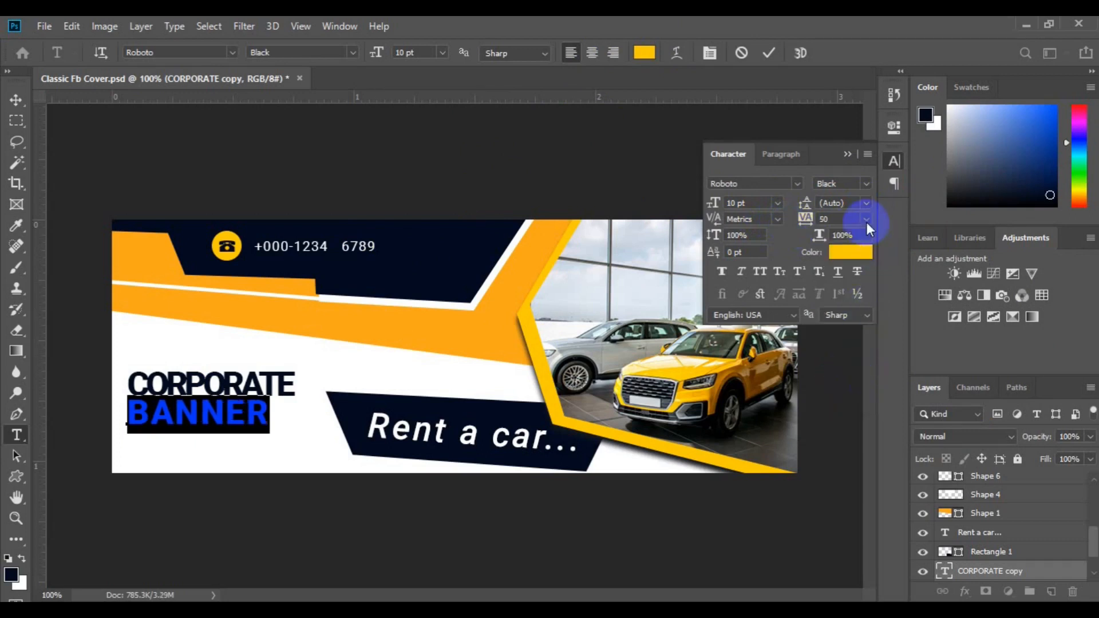
click(867, 220)
click(854, 384)
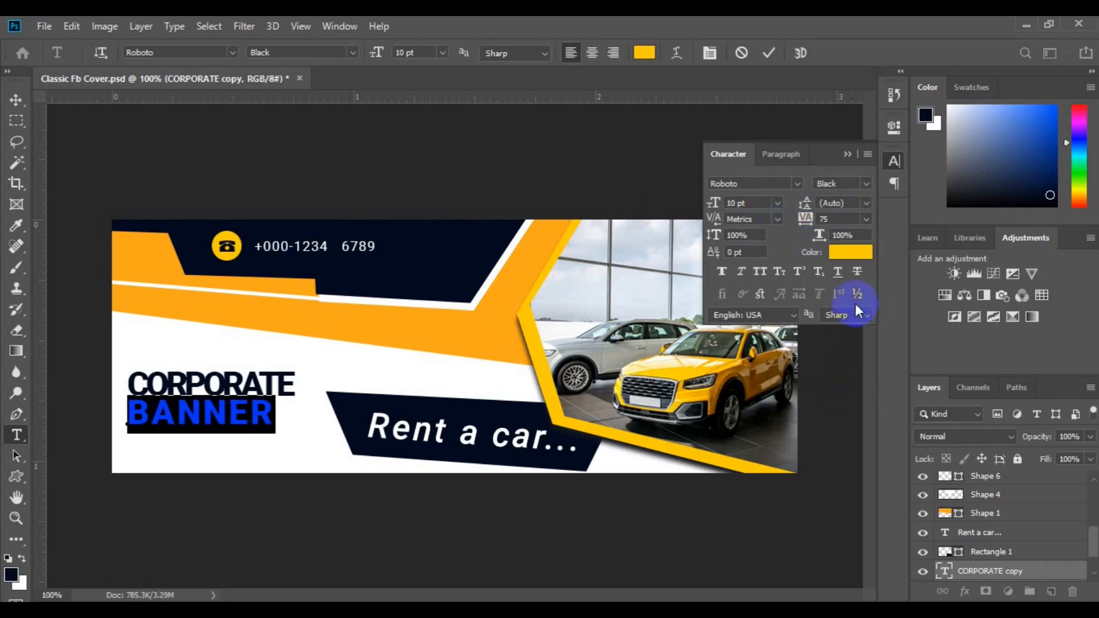
click(867, 221)
click(845, 397)
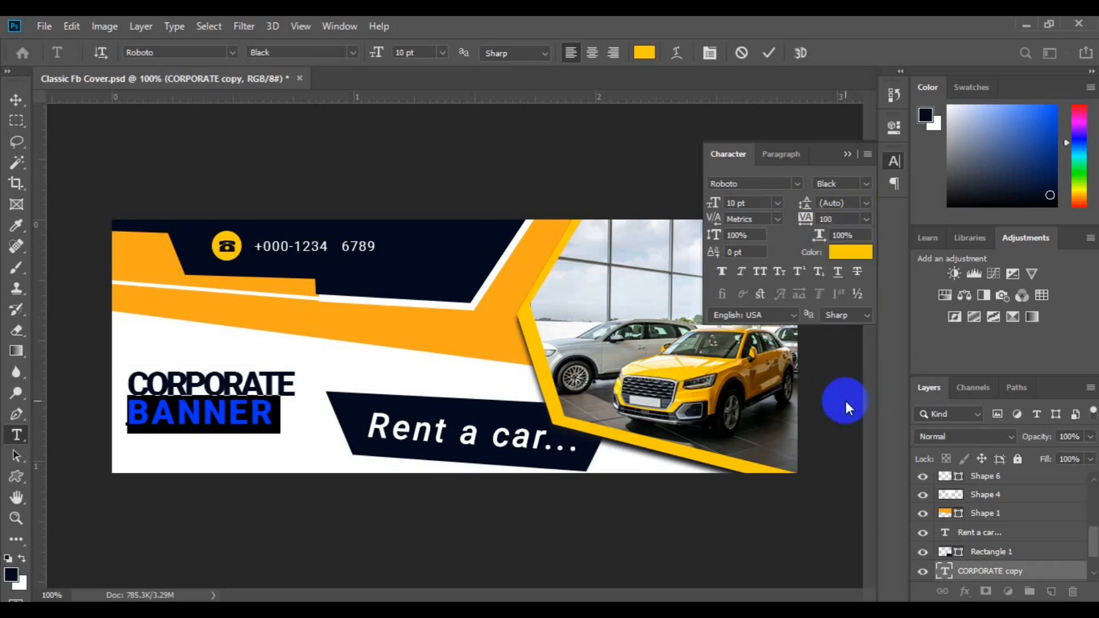
click(867, 221)
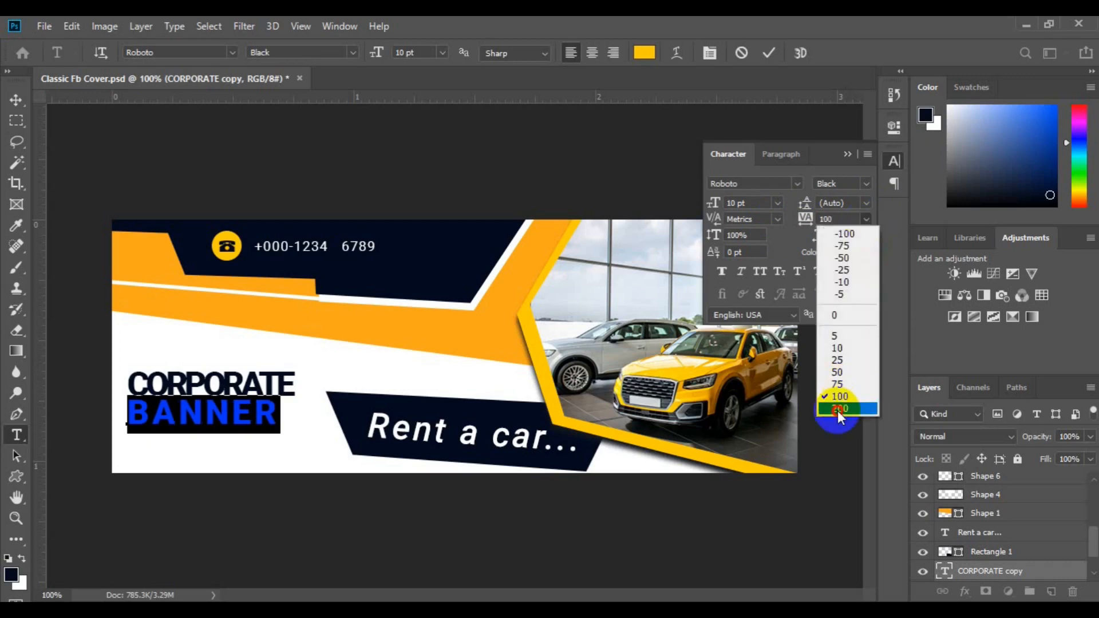
click(840, 409)
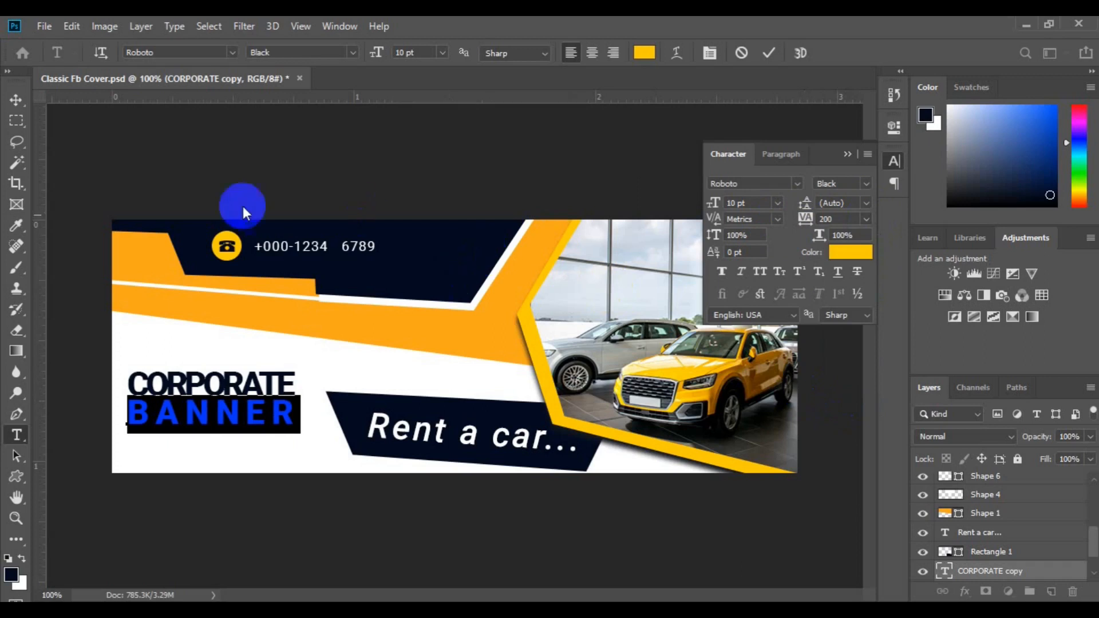
Step: Select the "BANNER" and "CORPORATE" layers together and align their horizontal centers
click(16, 101)
click(1092, 573)
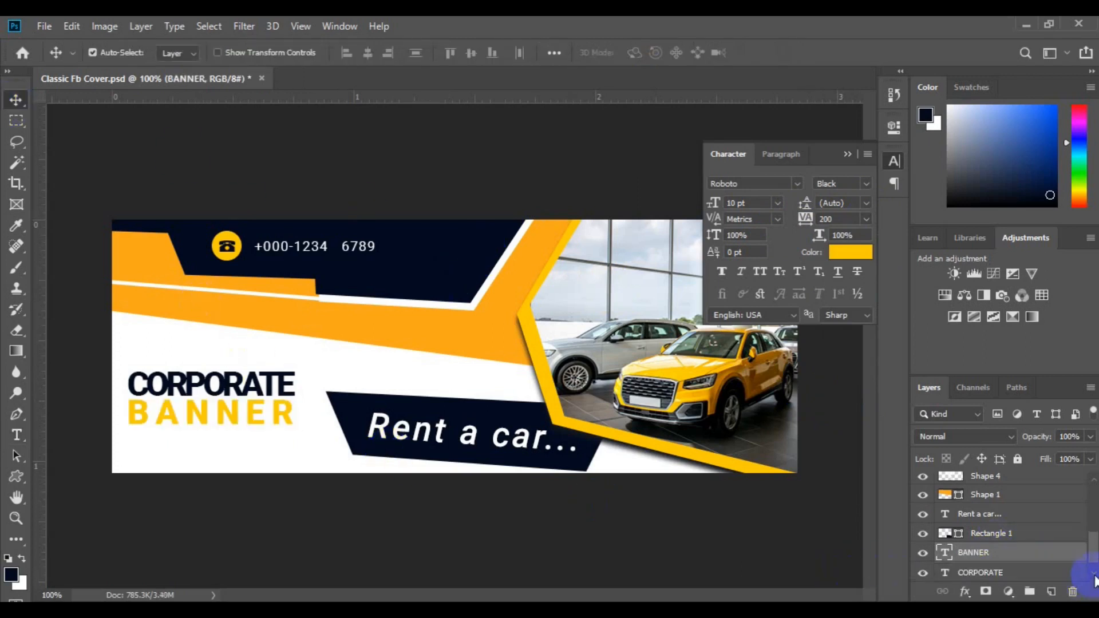
ctrl+click(1029, 575)
key(ctrl+z)
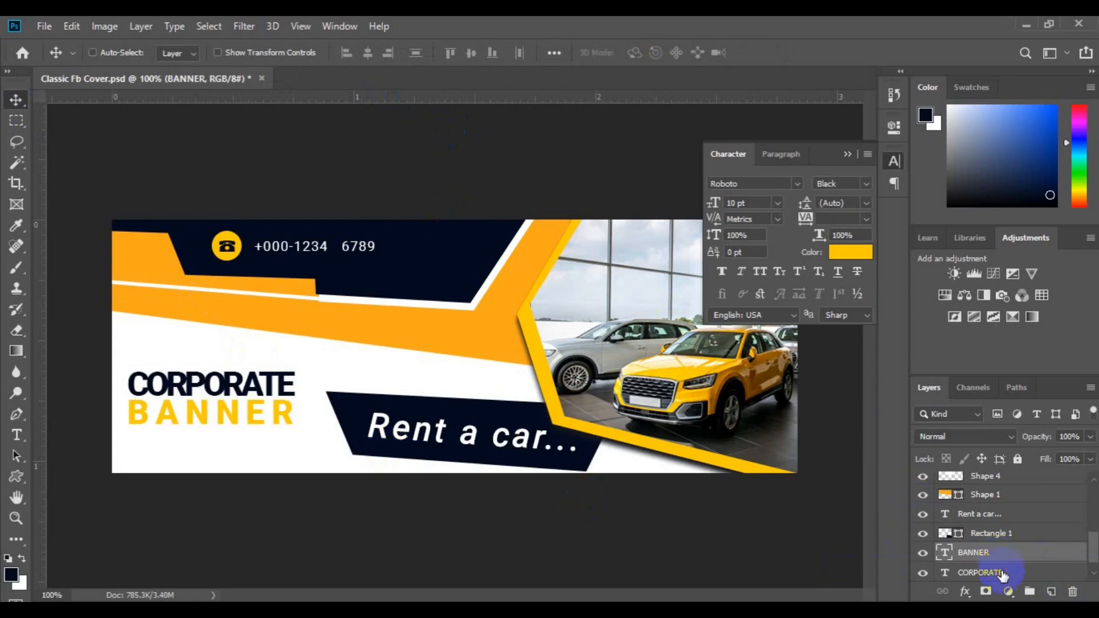
ctrl+click(1001, 574)
click(369, 58)
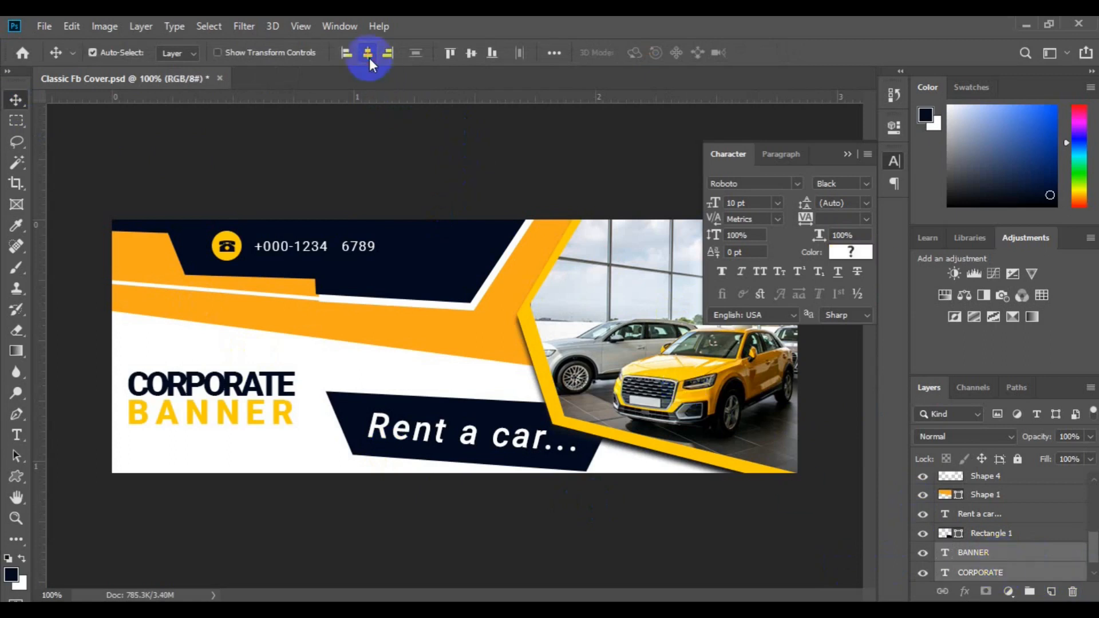
click(1051, 591)
click(16, 434)
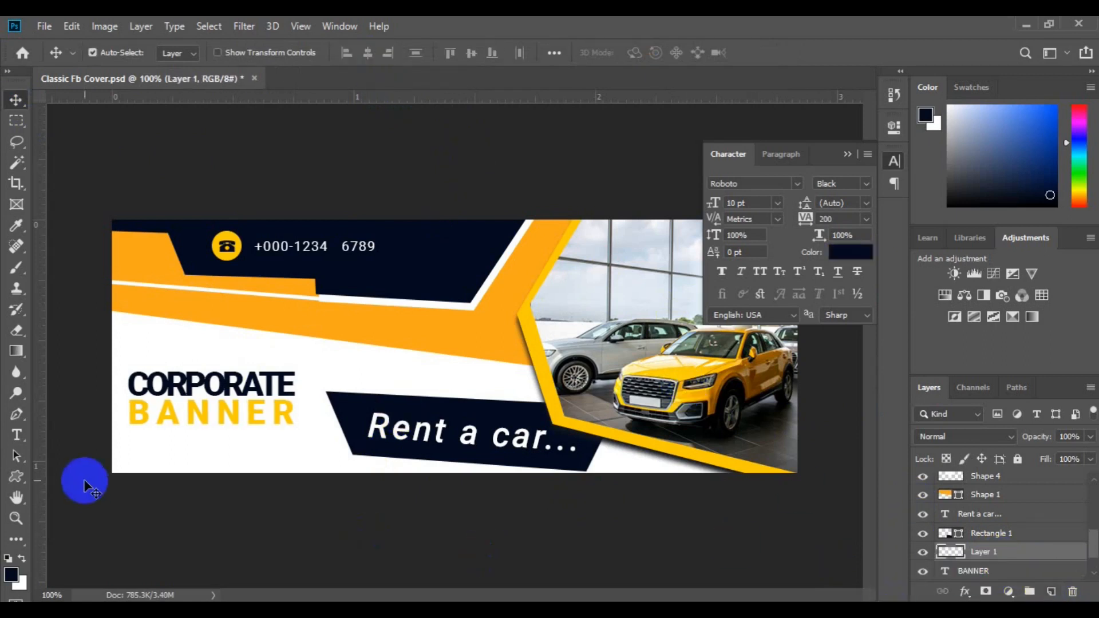
click(134, 443)
click(351, 56)
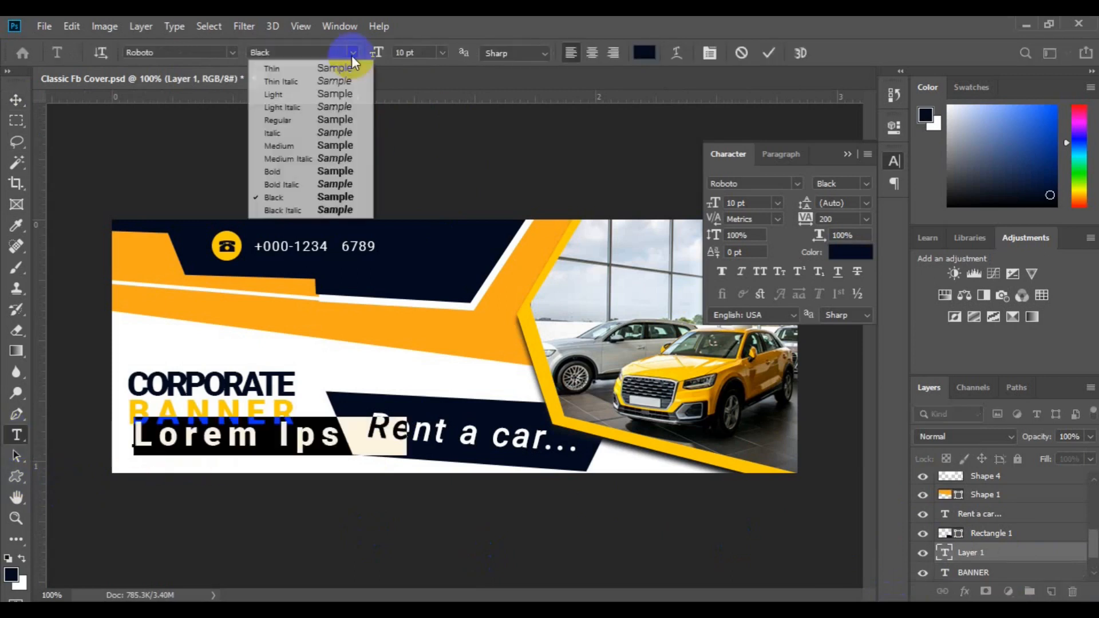
click(338, 116)
click(442, 53)
click(430, 90)
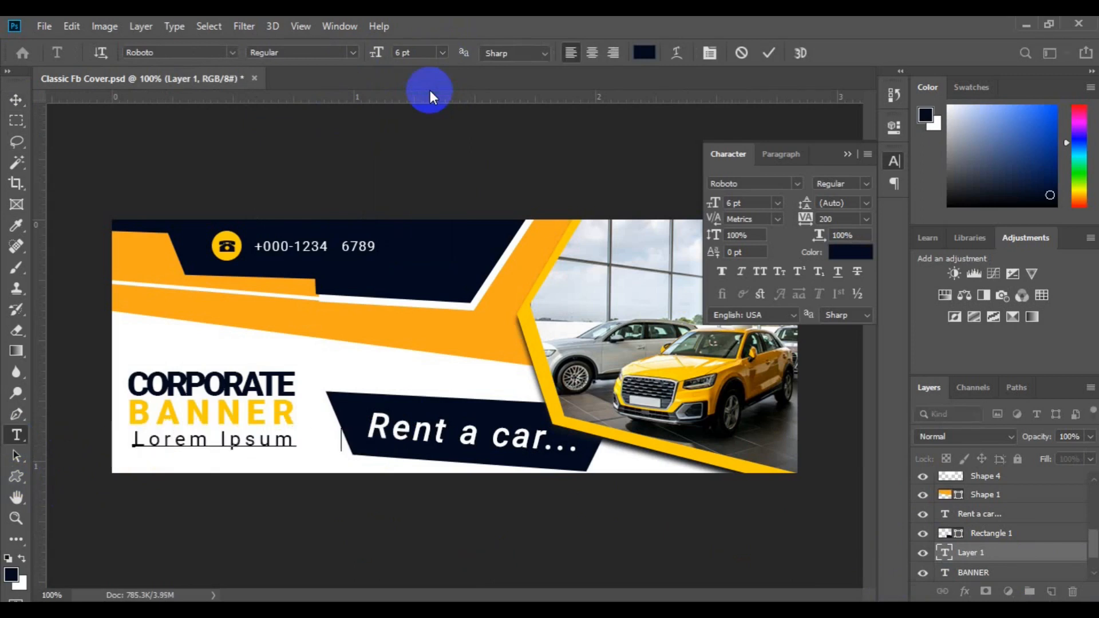
key(ctrl+v)
Step: Tighten the website line to fit the title's width by setting its tracking to -75, and commit the text
click(867, 219)
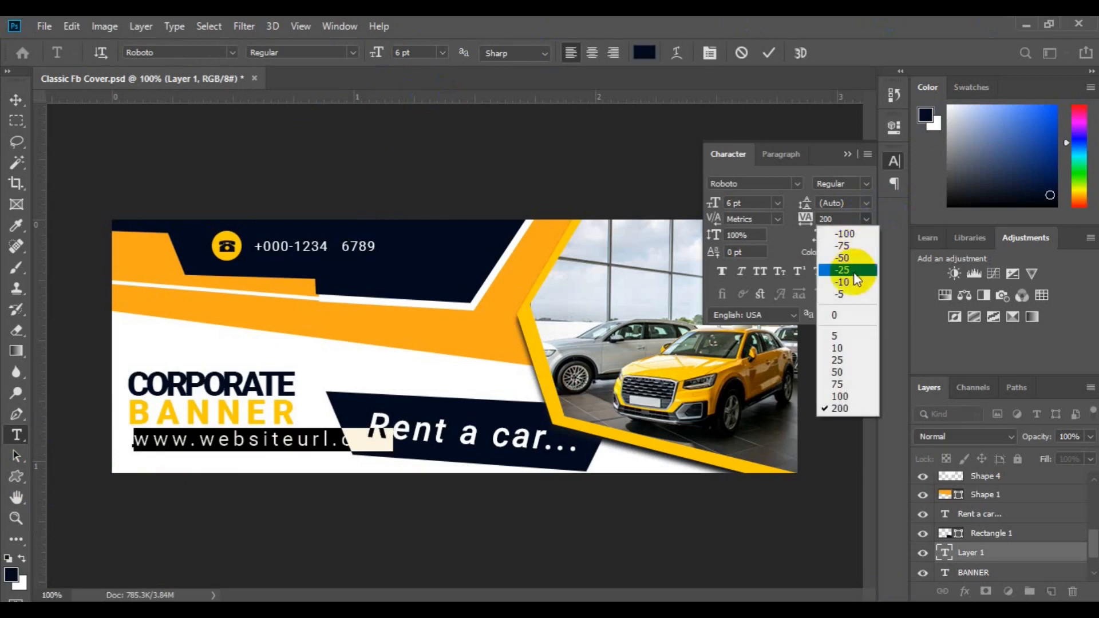
click(853, 388)
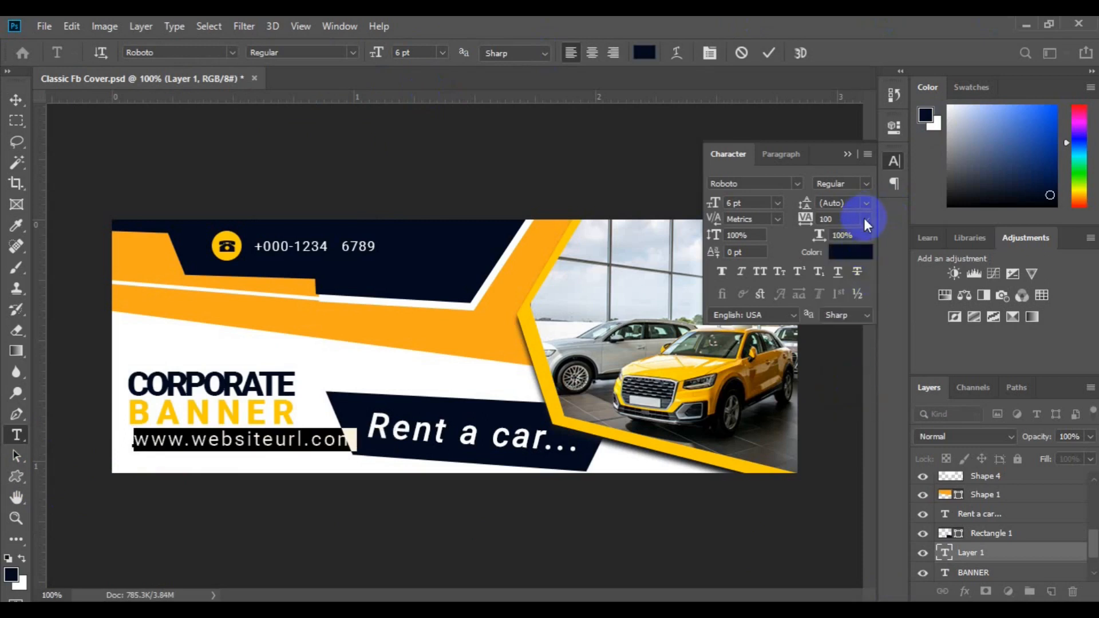
click(864, 218)
click(849, 372)
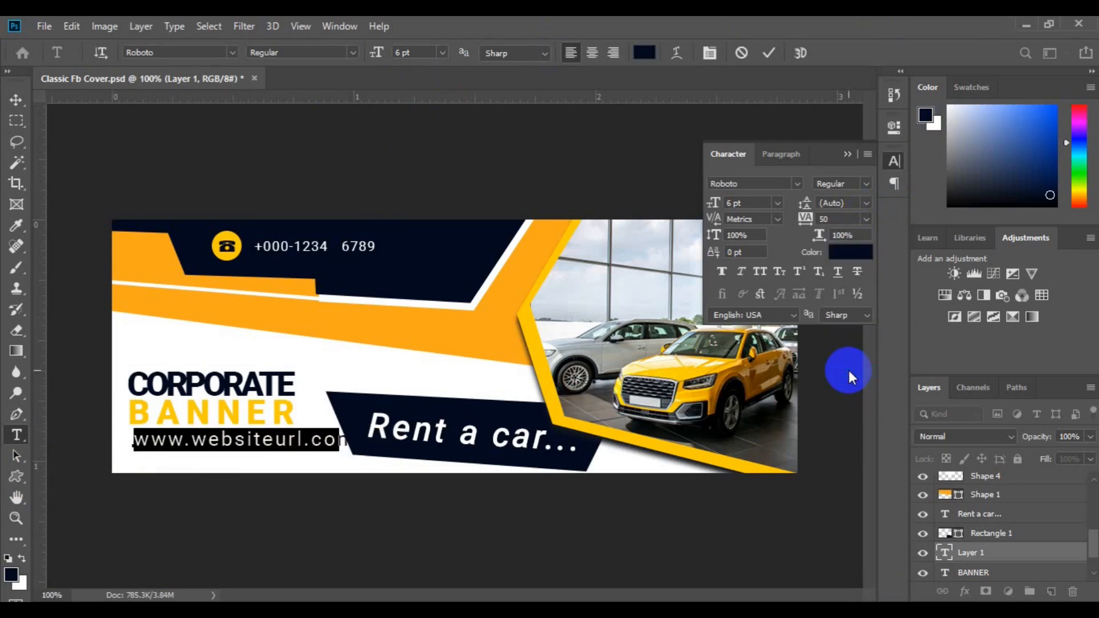
click(865, 218)
click(837, 360)
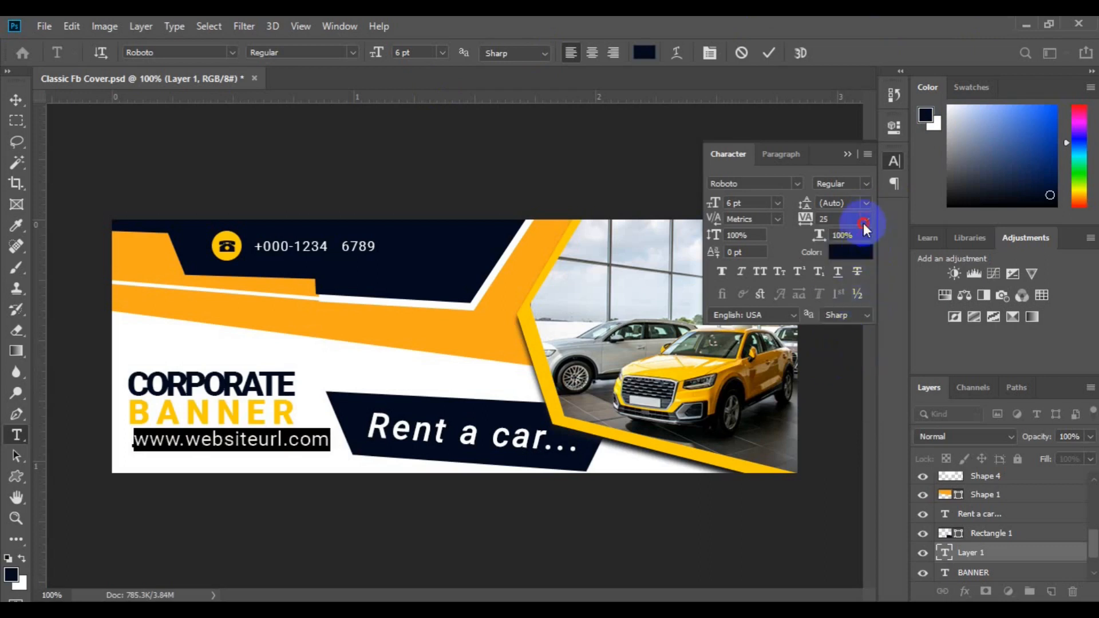
click(865, 219)
click(839, 338)
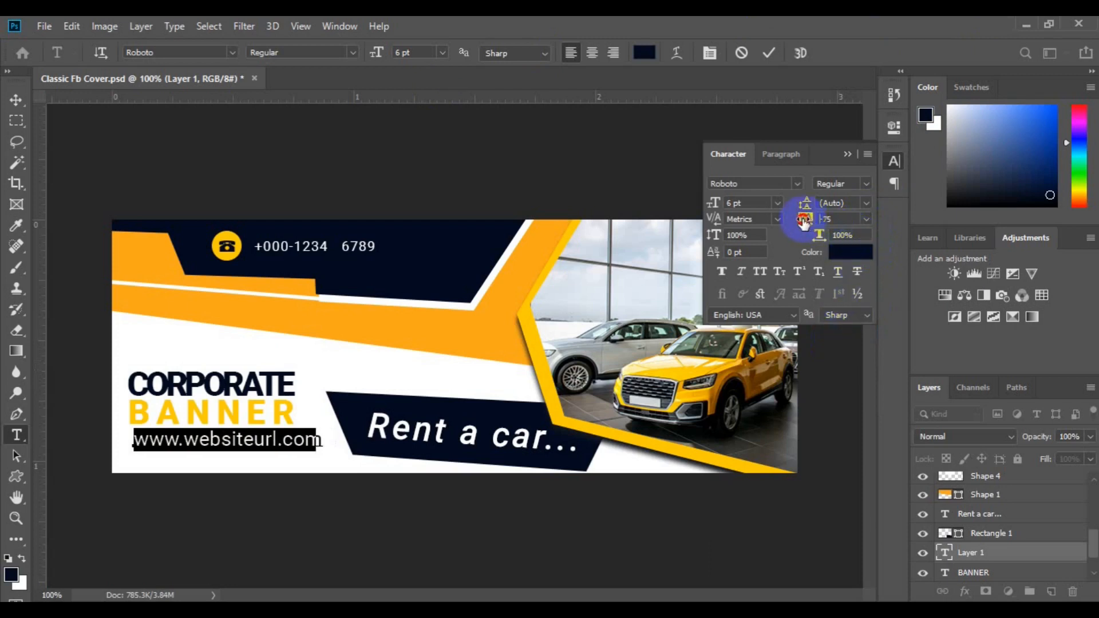
drag(803, 222, 803, 222)
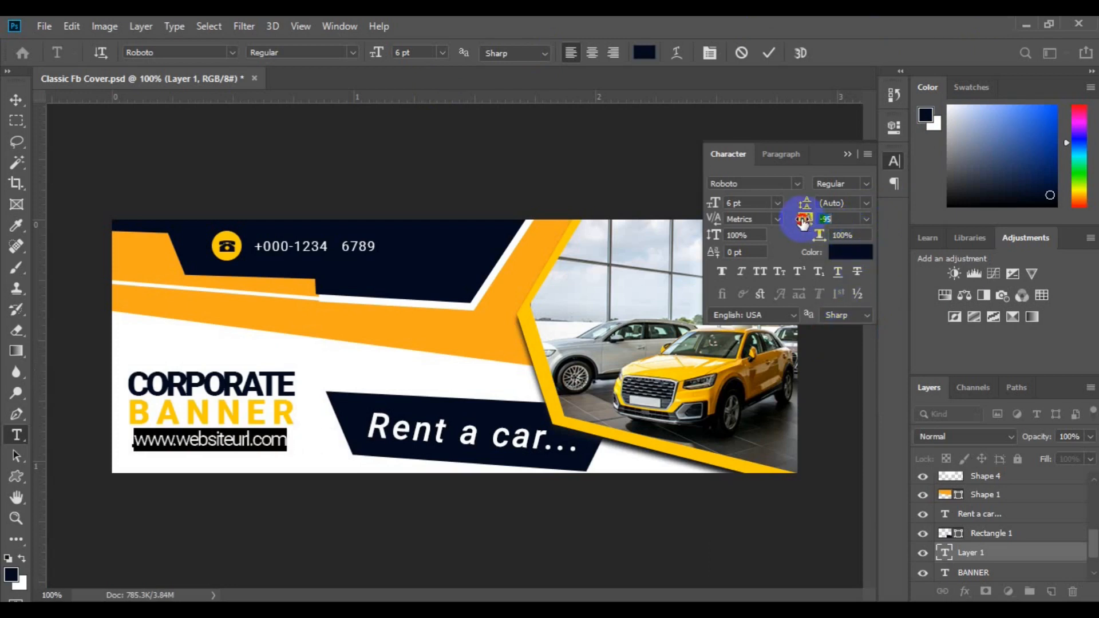
drag(804, 222, 804, 222)
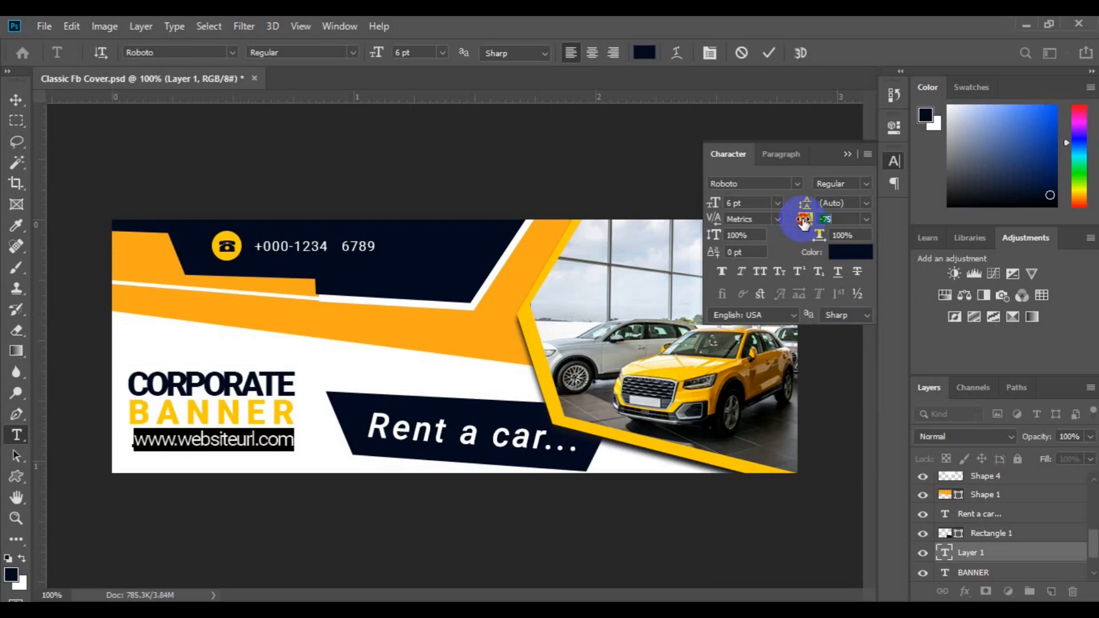
click(17, 99)
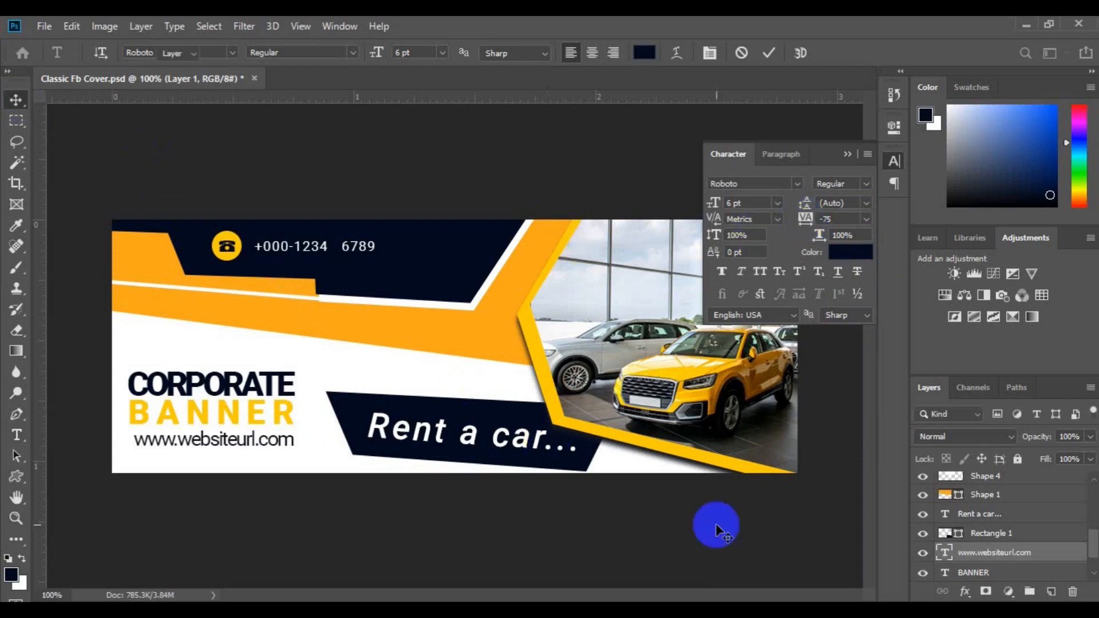
Step: Group the "BANNER" and "CORPORATE" layers and align the group's left edge with the website line
click(973, 572)
scroll(1001, 573, down, 1)
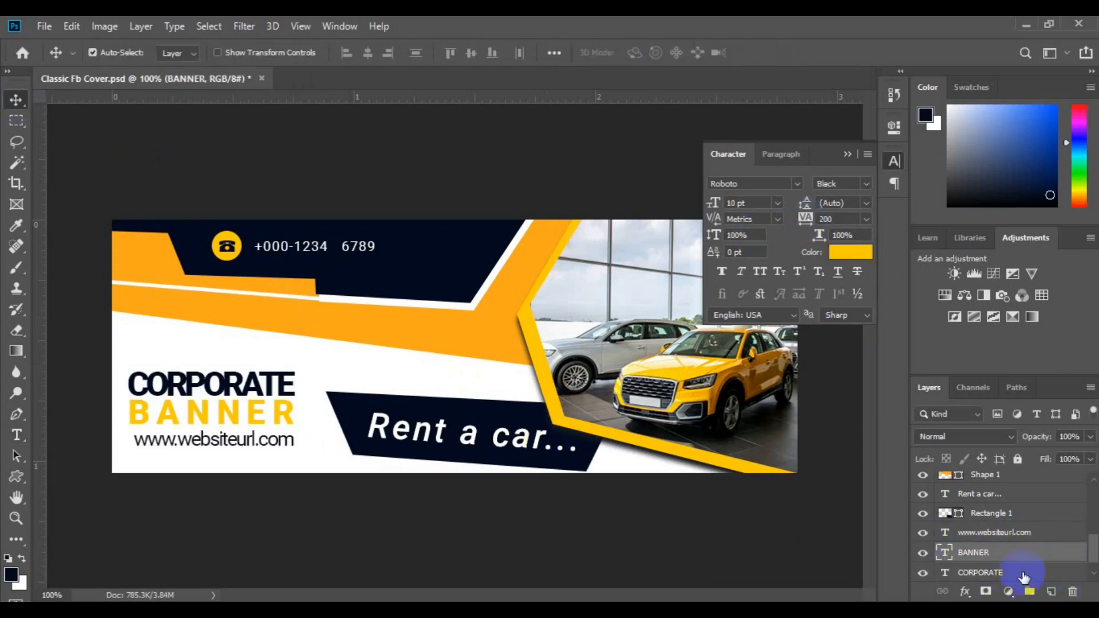
shift+click(1014, 573)
click(1029, 591)
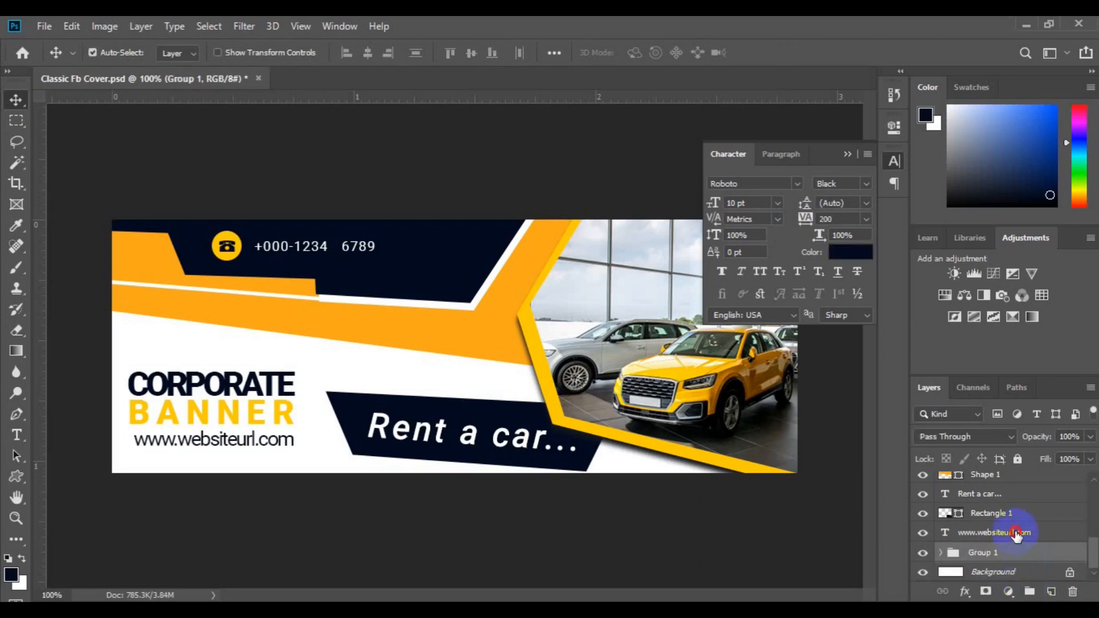
shift+click(1016, 535)
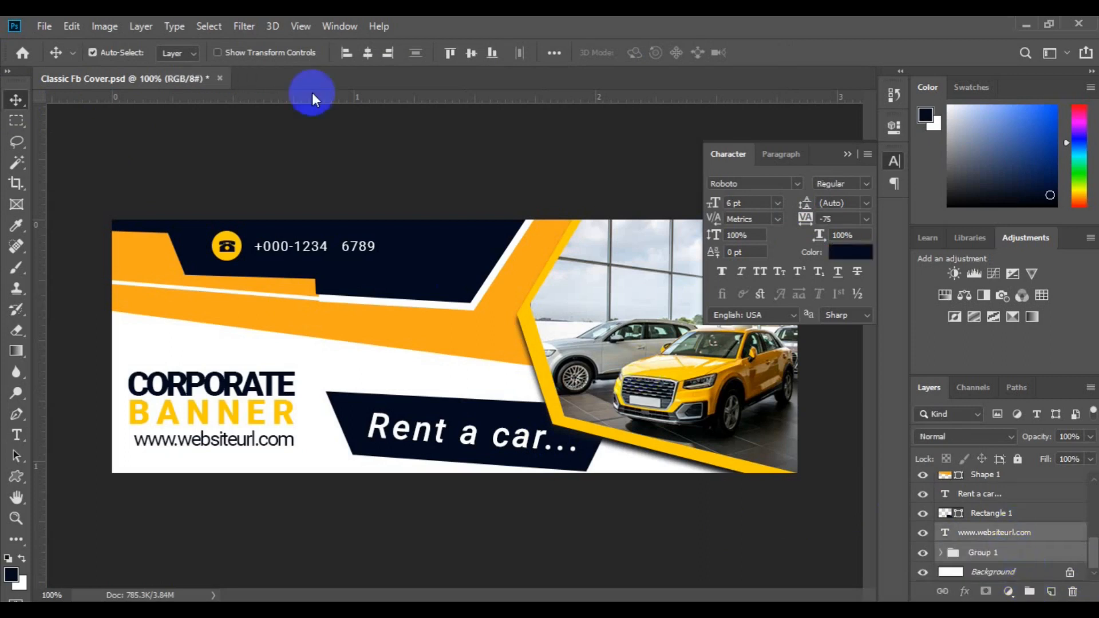
click(342, 60)
Step: Nudge "BANNER" and the website line slightly down to open up the spacing below "CORPORATE", and collapse the Character settings
click(231, 417)
drag(235, 419, 221, 447)
click(220, 444)
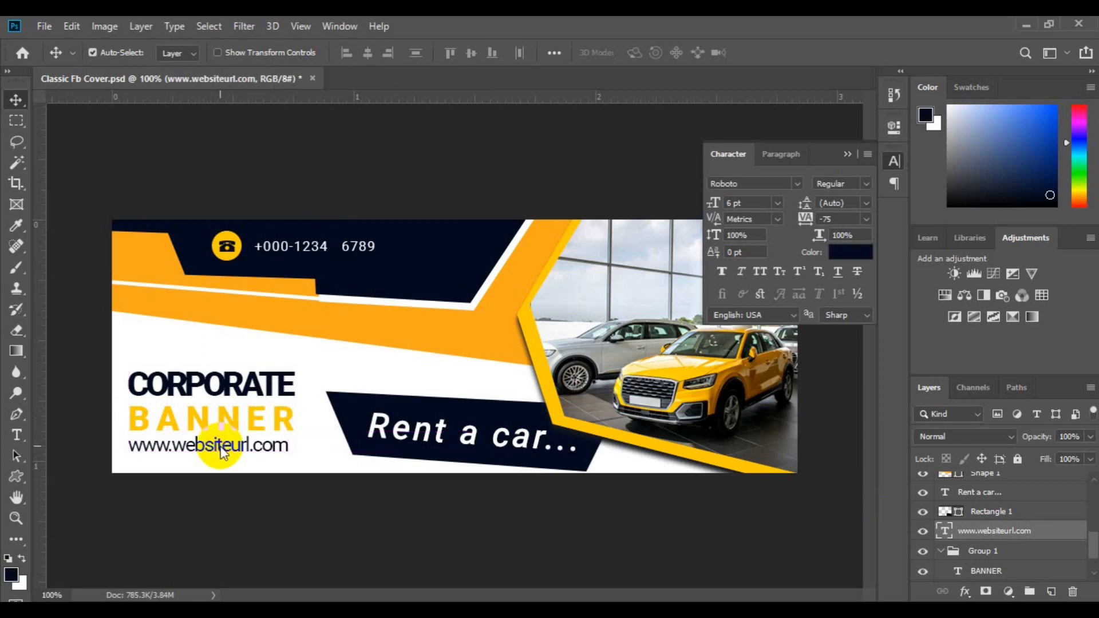
key(ctrl+minus)
key(ctrl+minus)
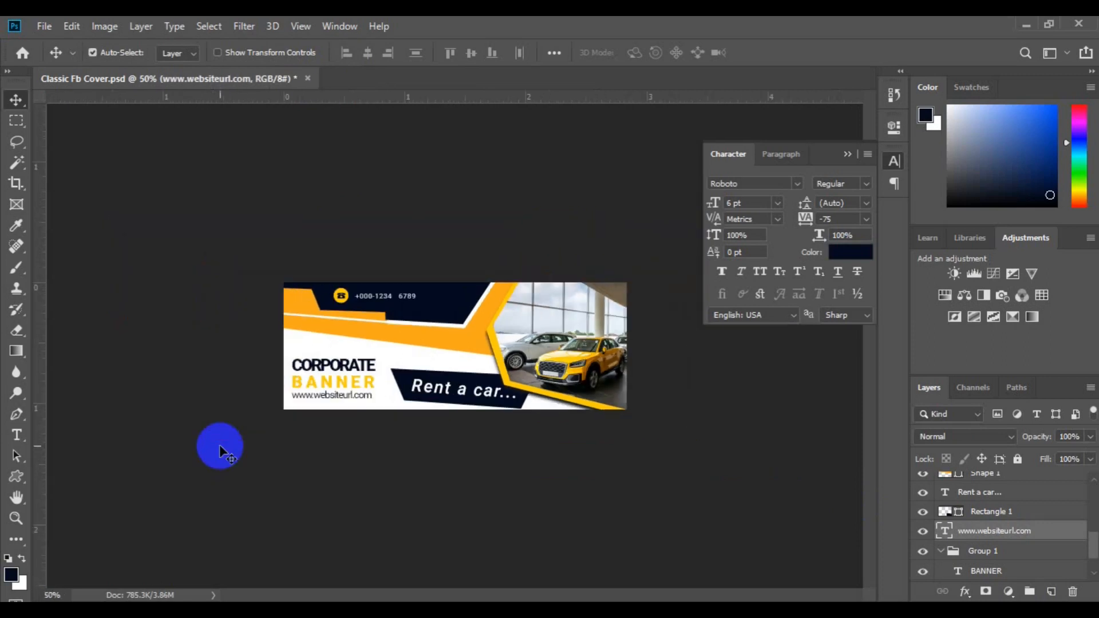
click(847, 154)
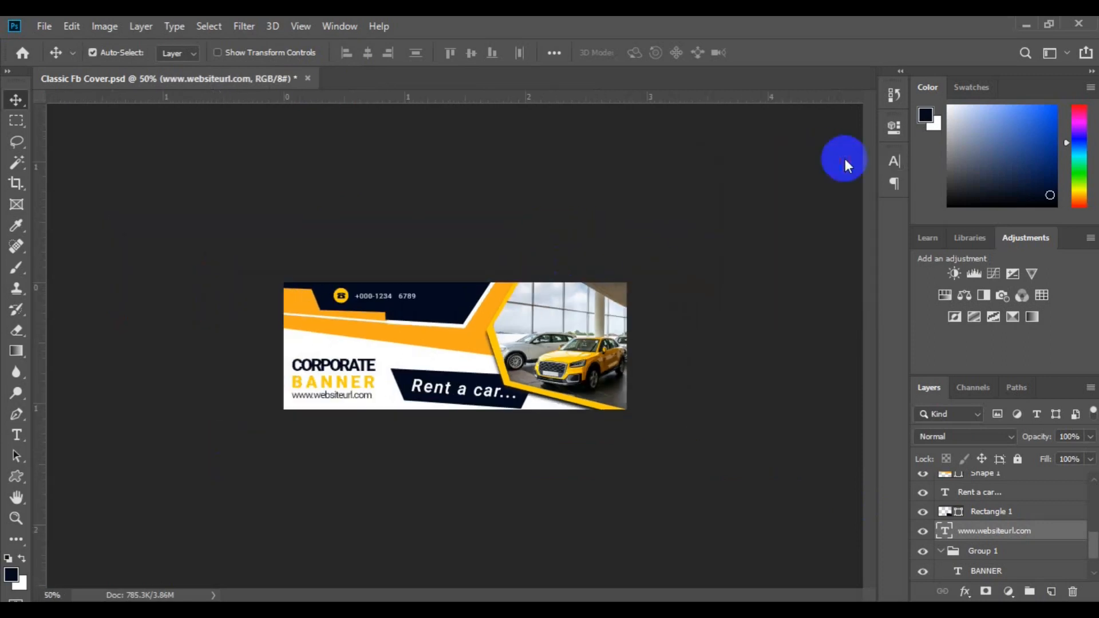
Step: Duplicate the dark plate behind "Rent a car..." and recolor the lower rectangle with the yellow sampled from the photo border
ctrl+click(399, 382)
key(ctrl+j)
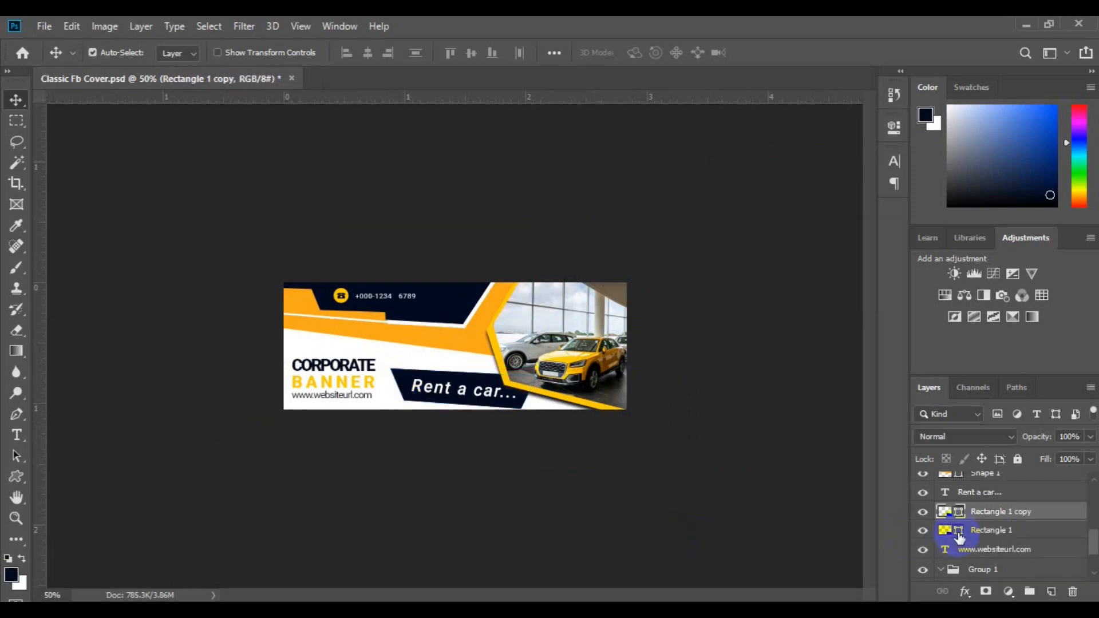
click(959, 536)
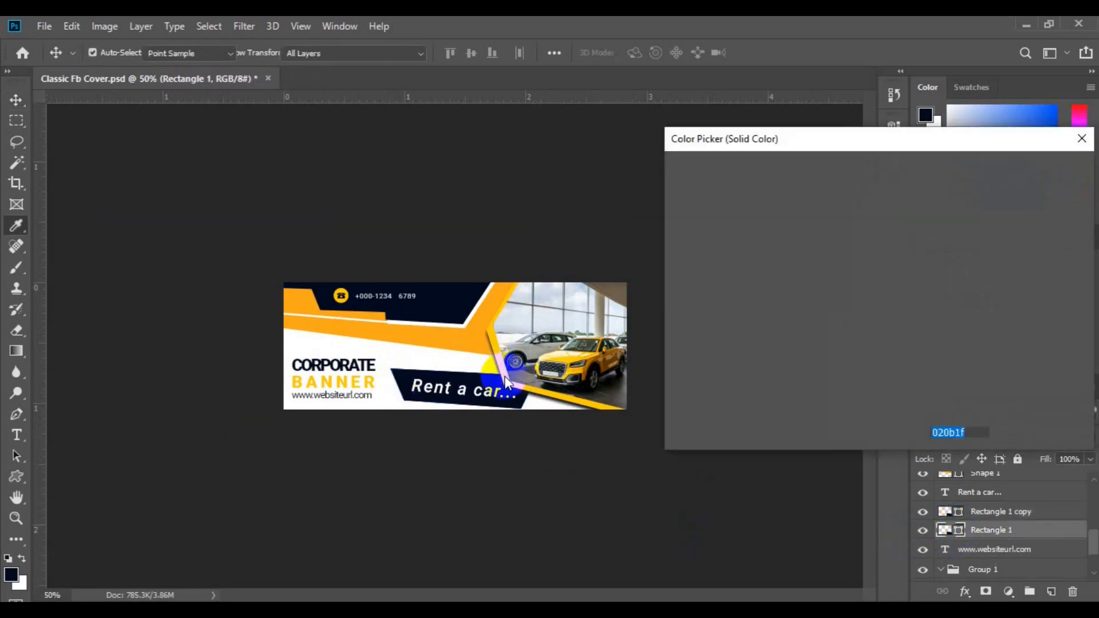
click(505, 379)
click(1033, 173)
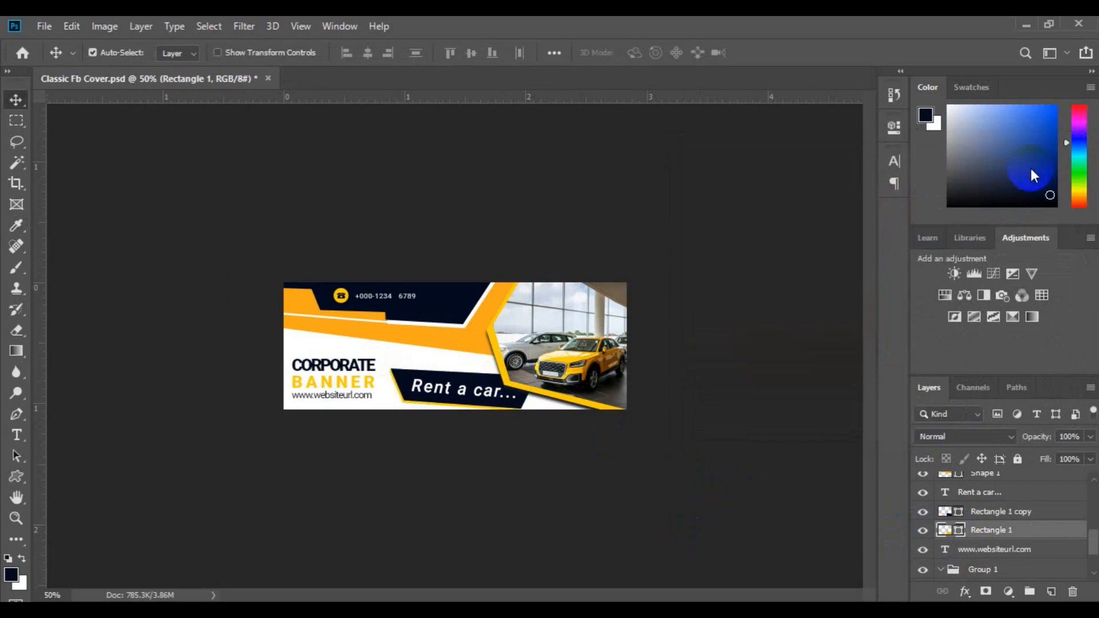
Step: Rotate the yellow rectangle behind the headline plate by -2.56° and pull its upper-left corner slightly inward with Free Transform
key(ctrl+t)
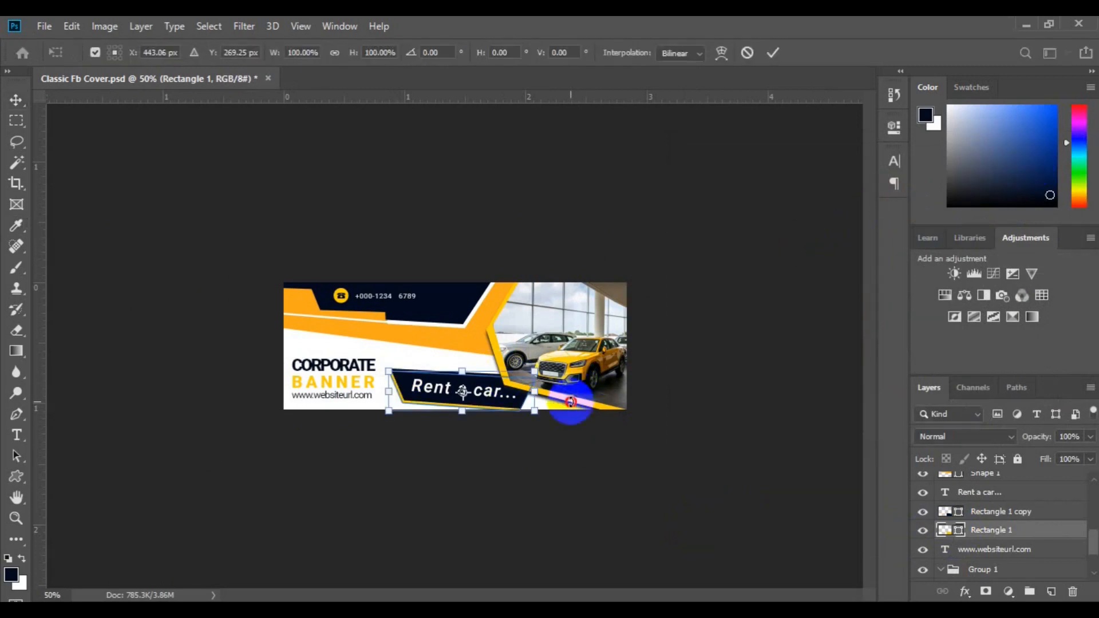
drag(571, 399, 571, 397)
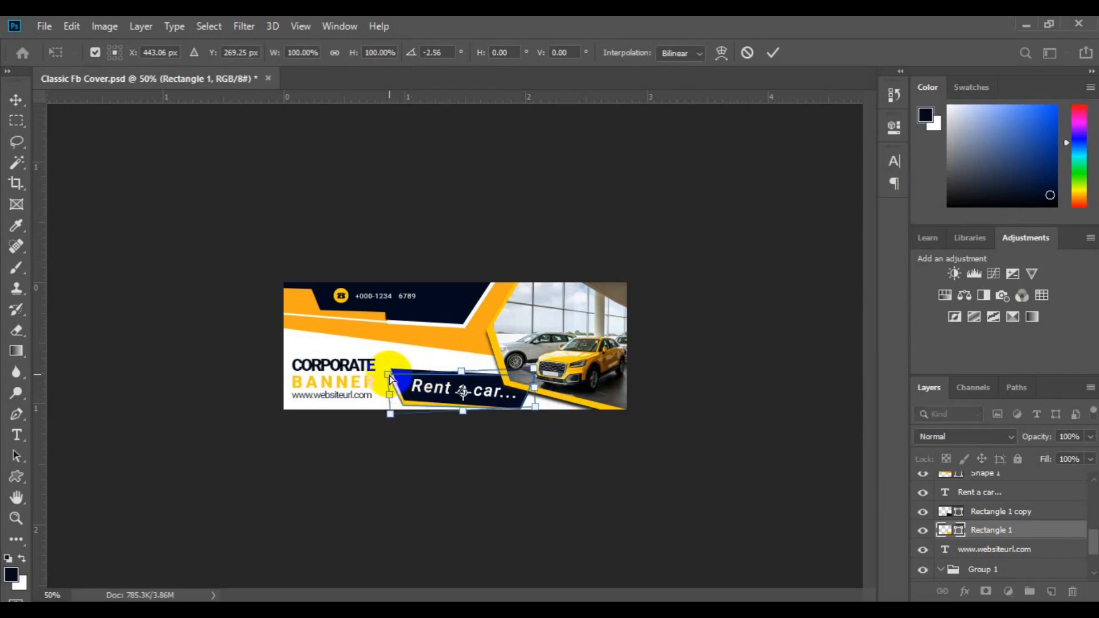
drag(391, 375, 394, 376)
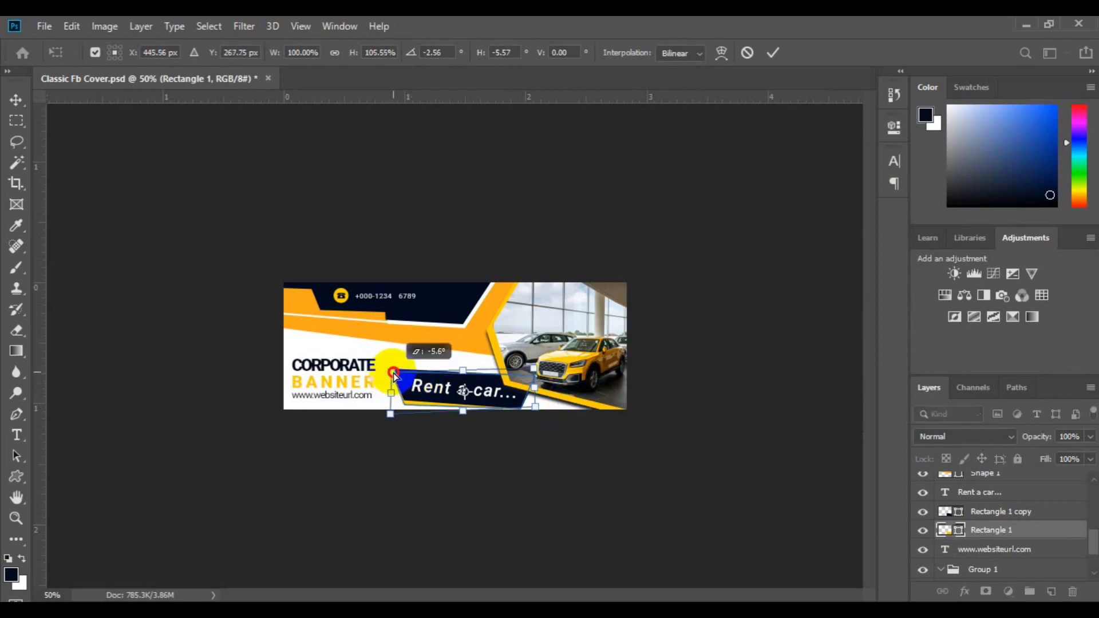
key(Return)
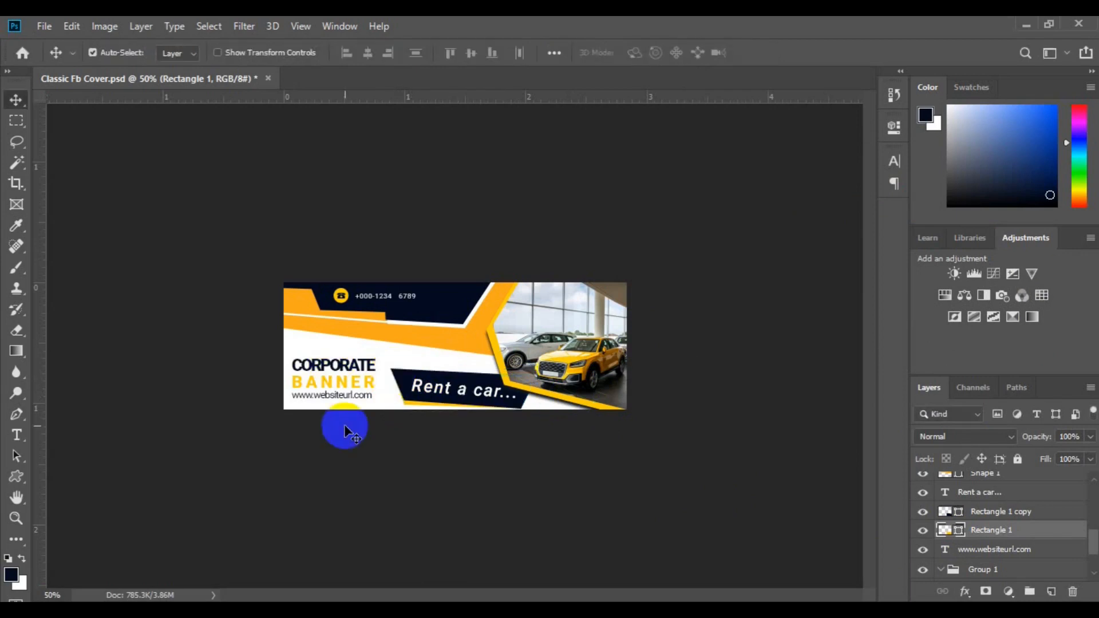
key(ctrl+plus)
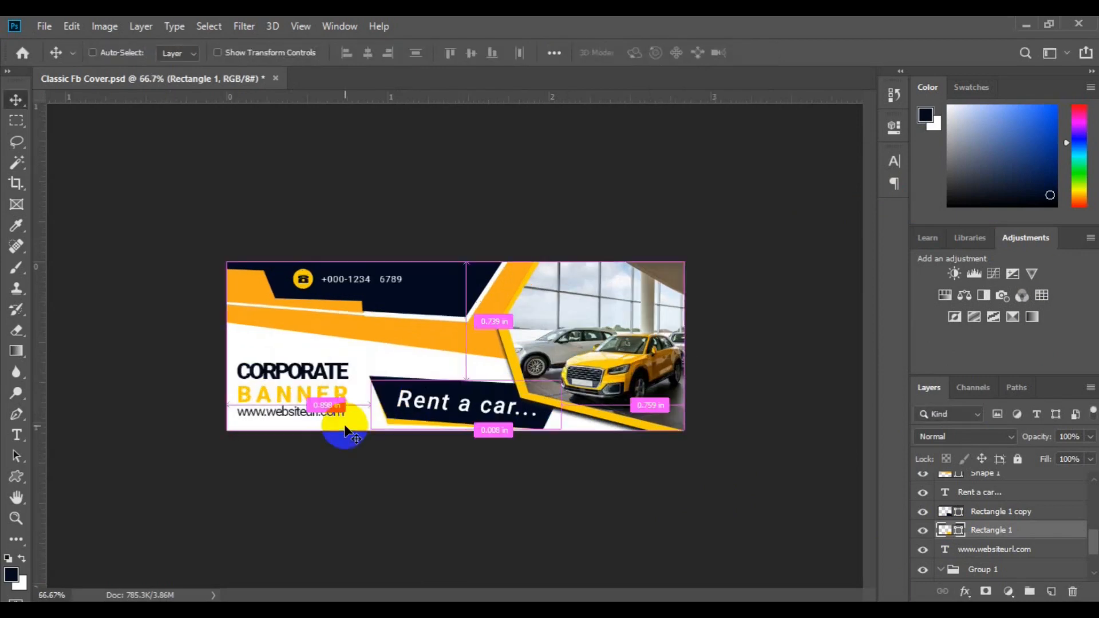
key(ctrl+minus)
key(ctrl+minus)
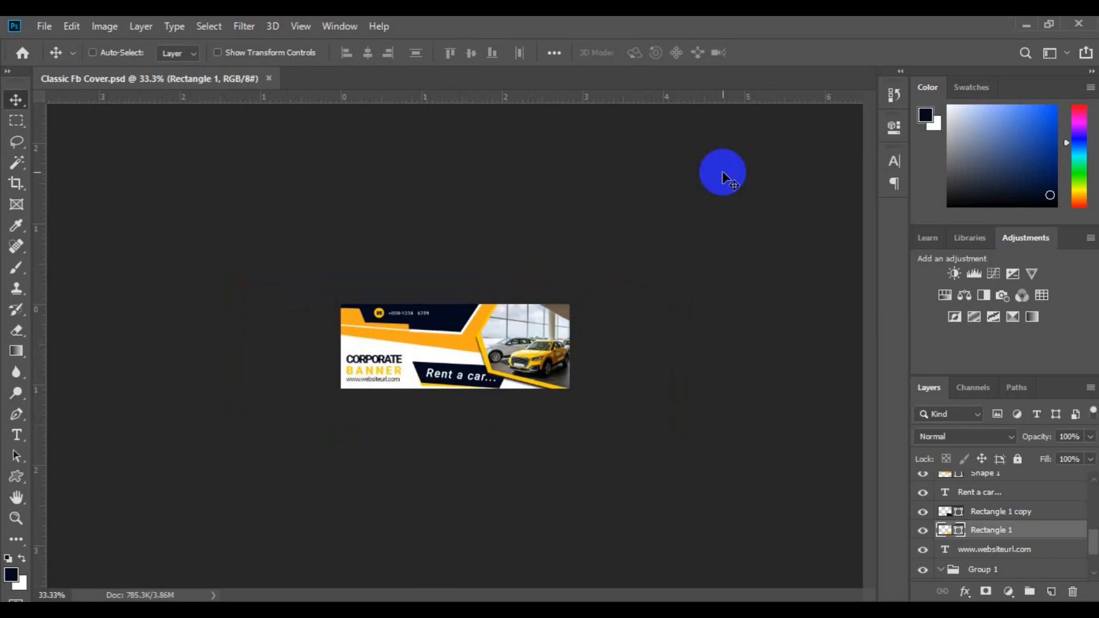